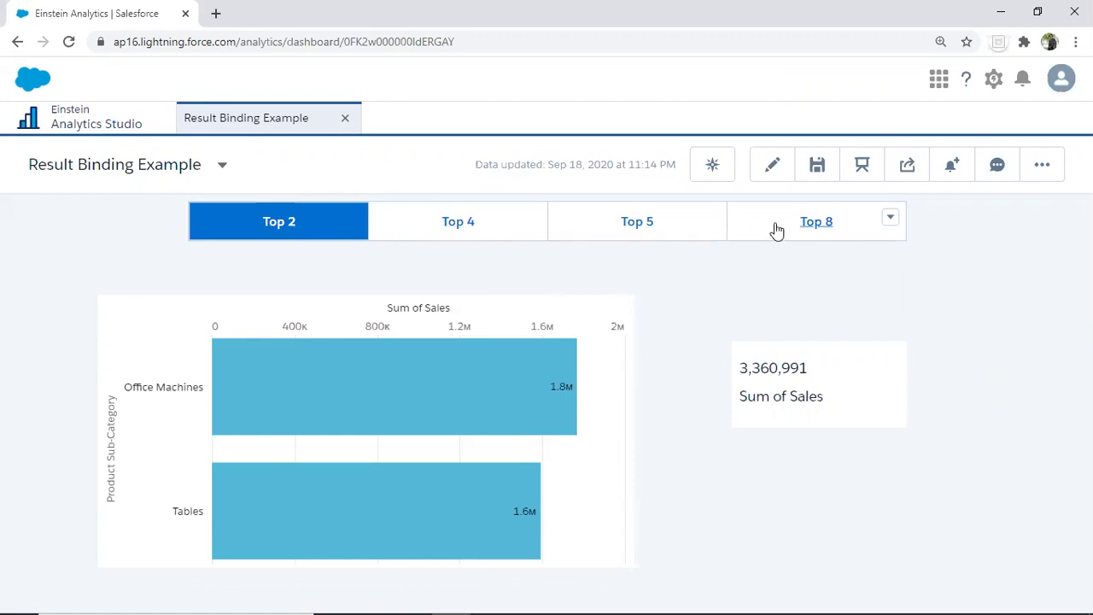
Show the Top 8 sub-categories in the example dashboard and inspect the Office Machines and Bookcases bars
click(777, 230)
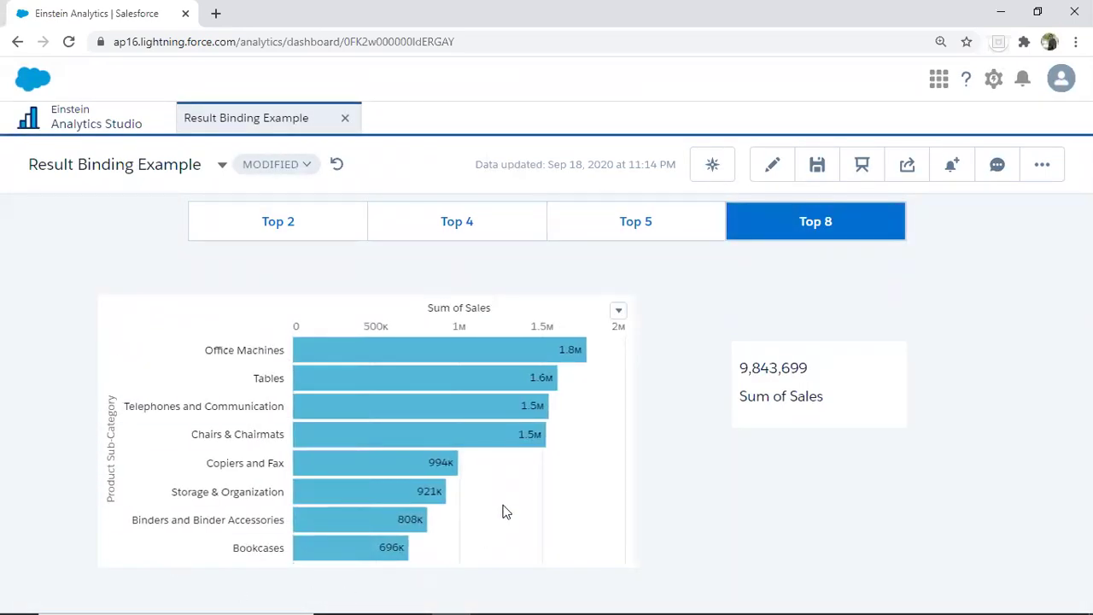
mouse_move(444, 349)
mouse_move(335, 357)
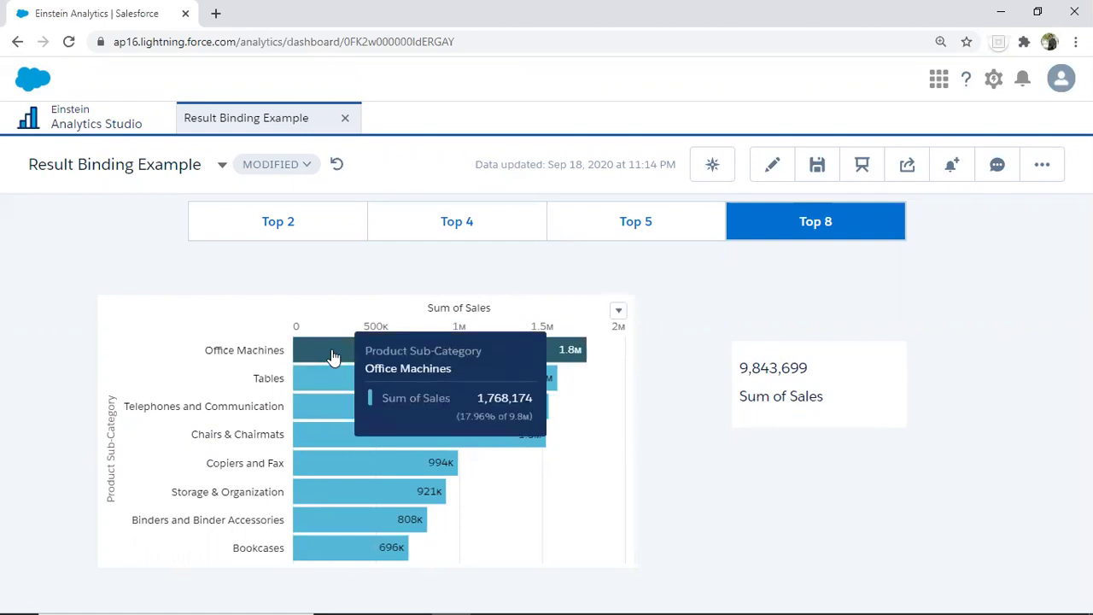
mouse_move(313, 552)
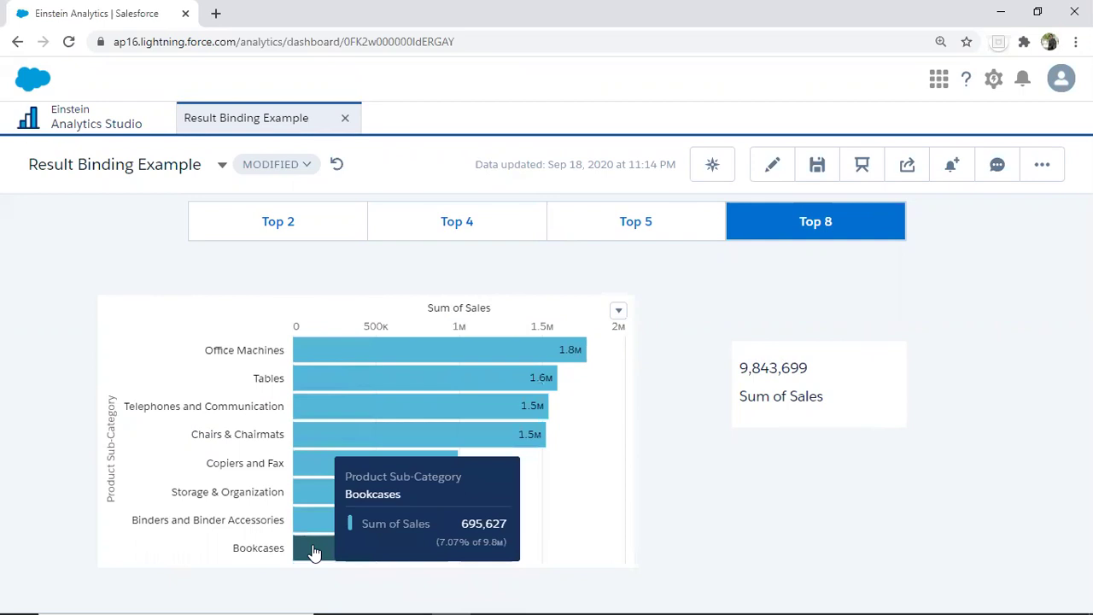
Switch the example dashboard to Top 2 and compare the chart's bars with the Sum of Sales number
click(312, 224)
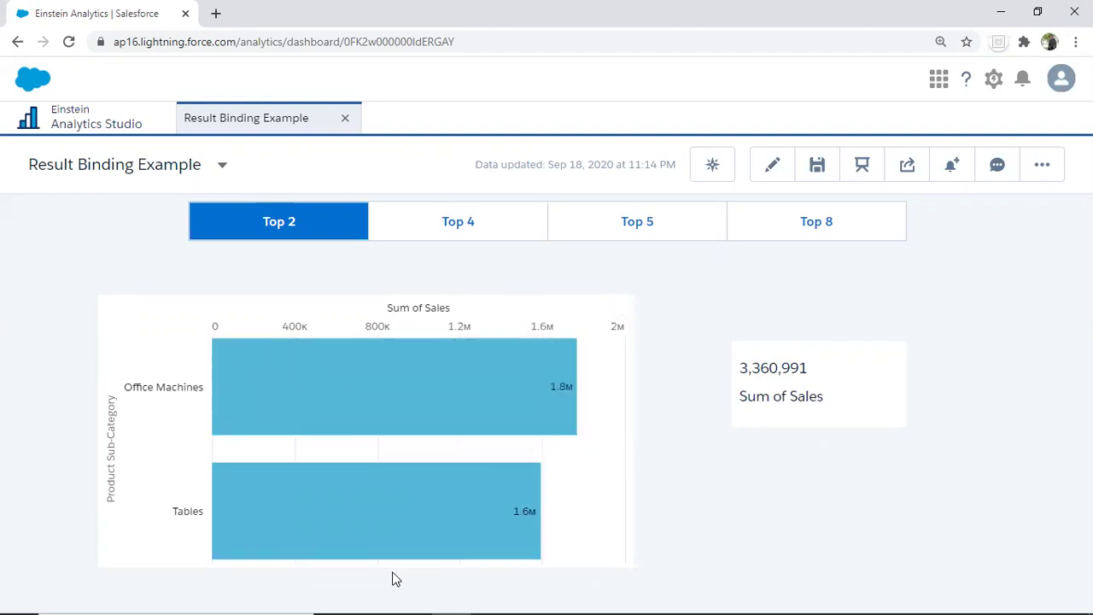
mouse_move(392, 406)
mouse_move(747, 372)
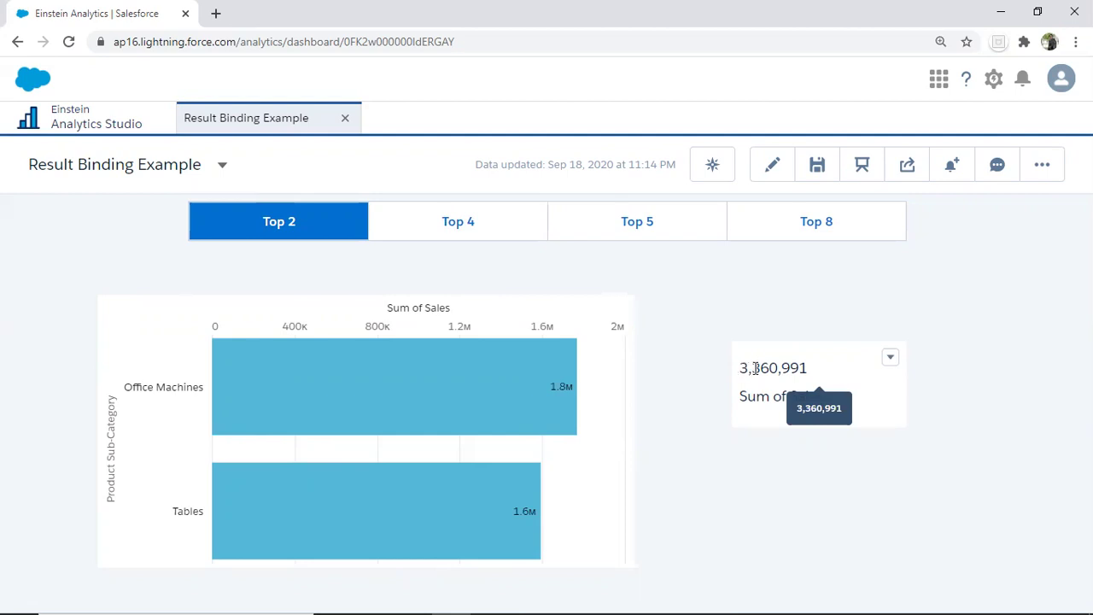
mouse_move(384, 443)
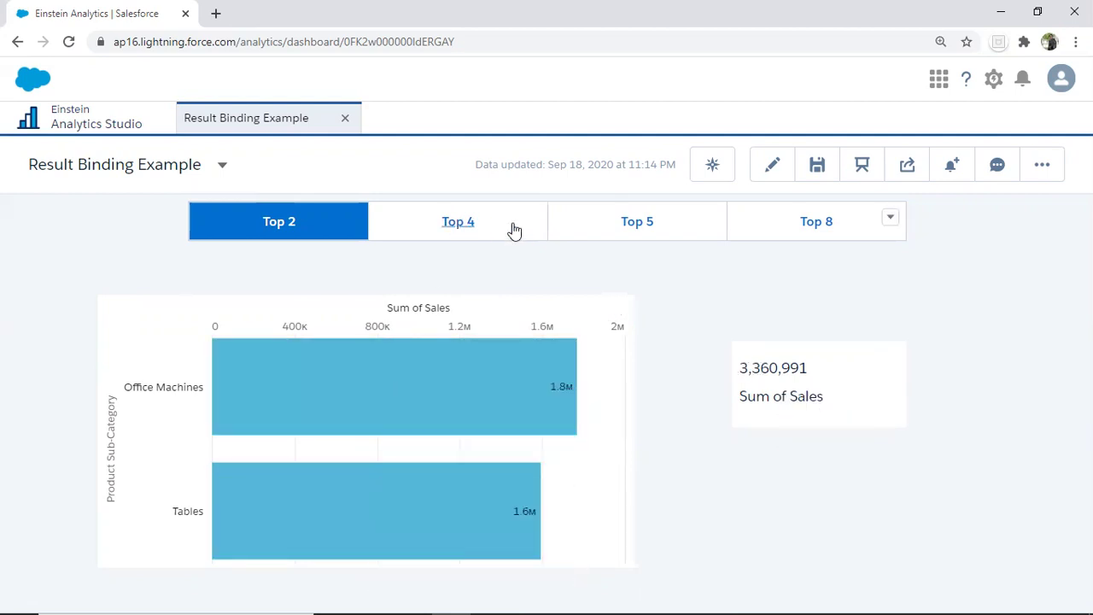
Switch the example dashboard to Top 4 and examine the Sum of Sales number against the chart
click(514, 229)
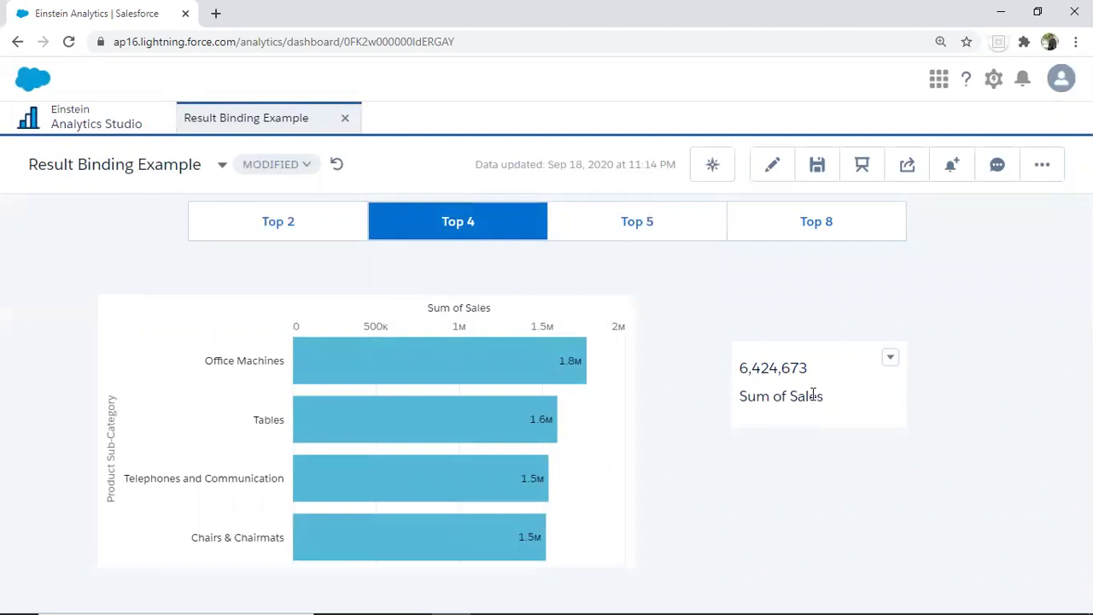
drag(738, 369, 798, 388)
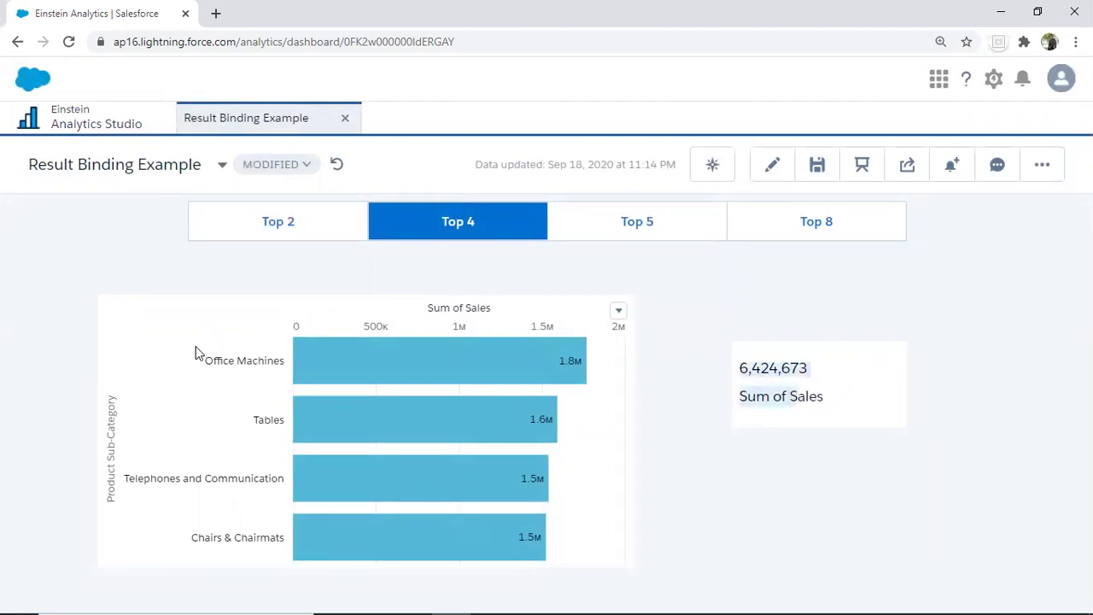
mouse_move(301, 352)
Create a new blank dashboard from the Analytics Studio home
click(74, 121)
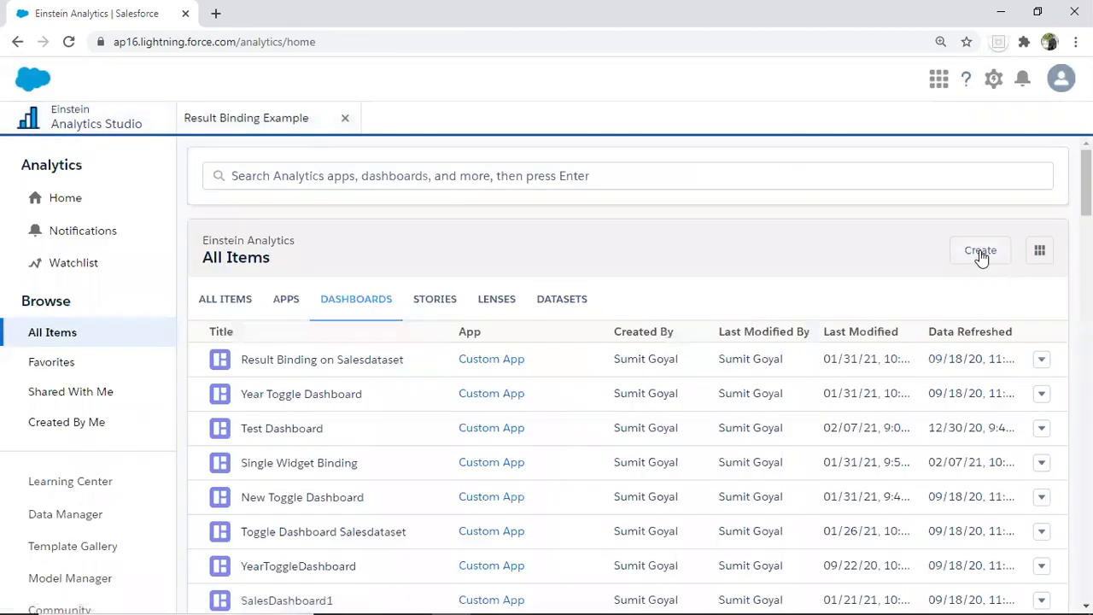
click(981, 252)
click(962, 311)
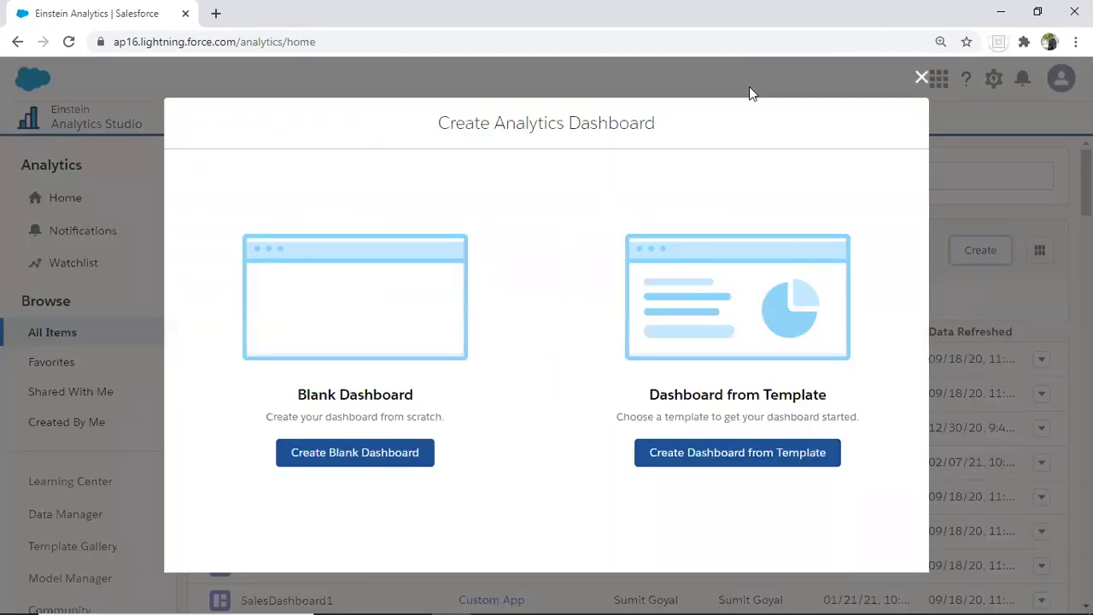
click(332, 455)
click(356, 454)
Place an enlarged chart widget, a toggle above it and a number widget beside it on the dashboard canvas
drag(32, 227, 244, 442)
drag(376, 507, 580, 553)
click(33, 587)
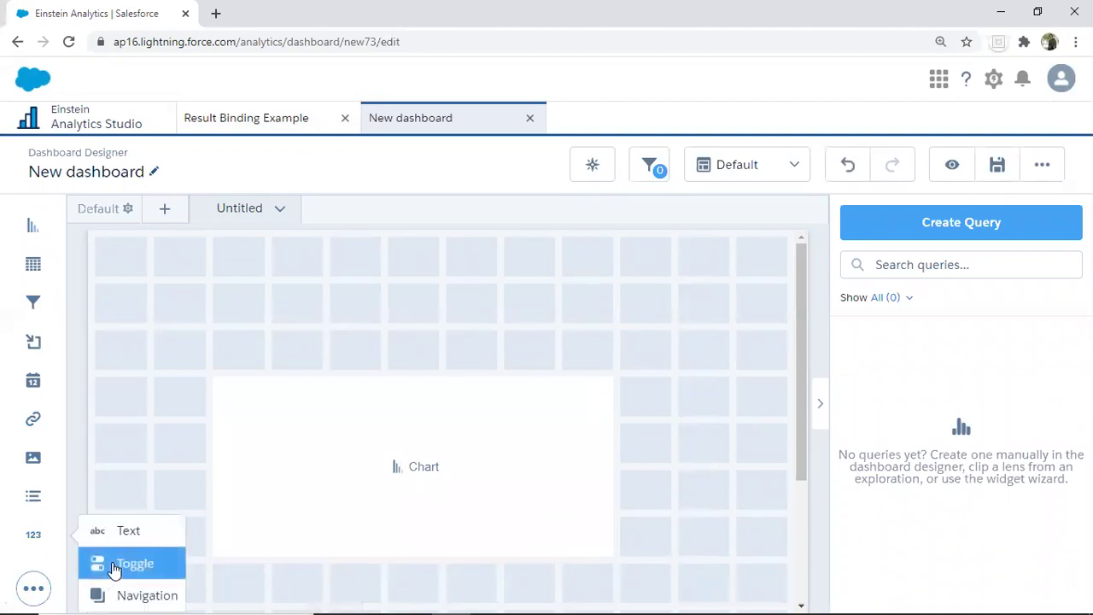
drag(115, 570, 317, 260)
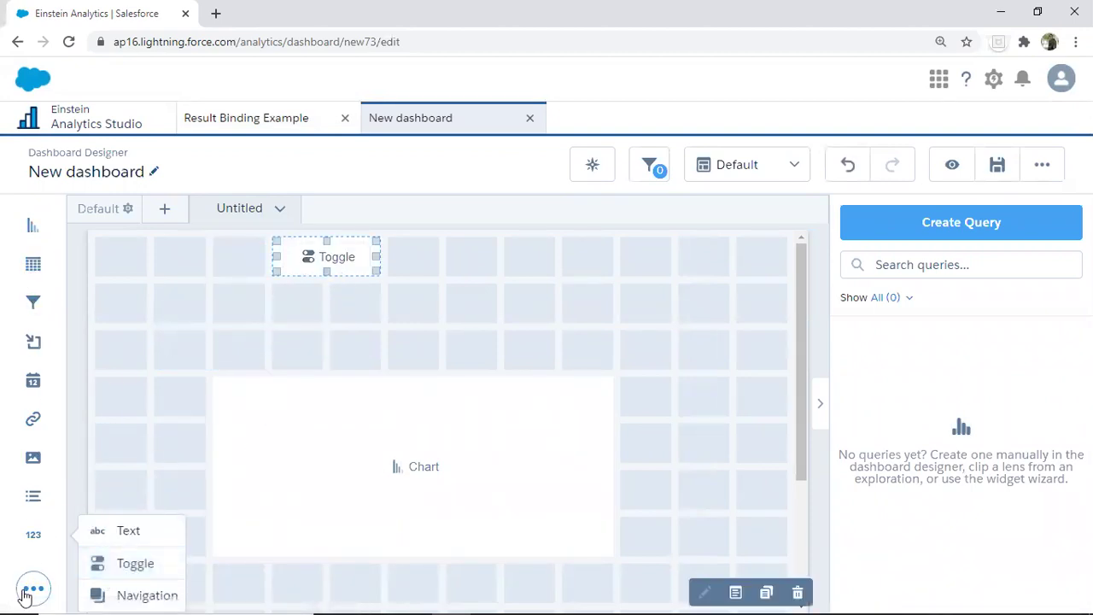
drag(33, 533, 692, 351)
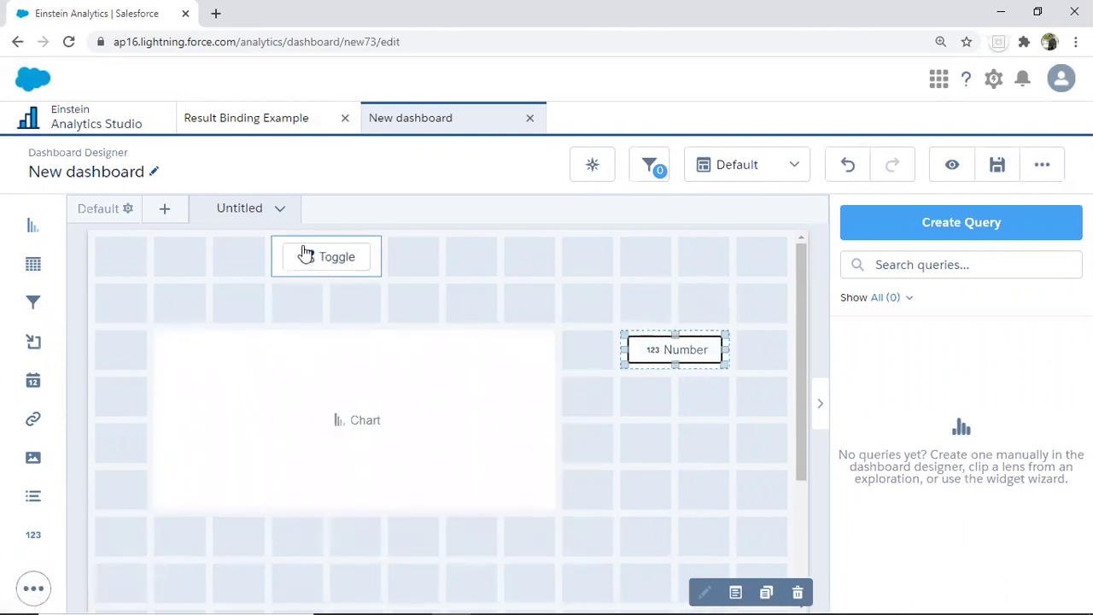
Check the toggle in the Result Binding Example dashboard, and start a custom query for the new dashboard's toggle
click(265, 118)
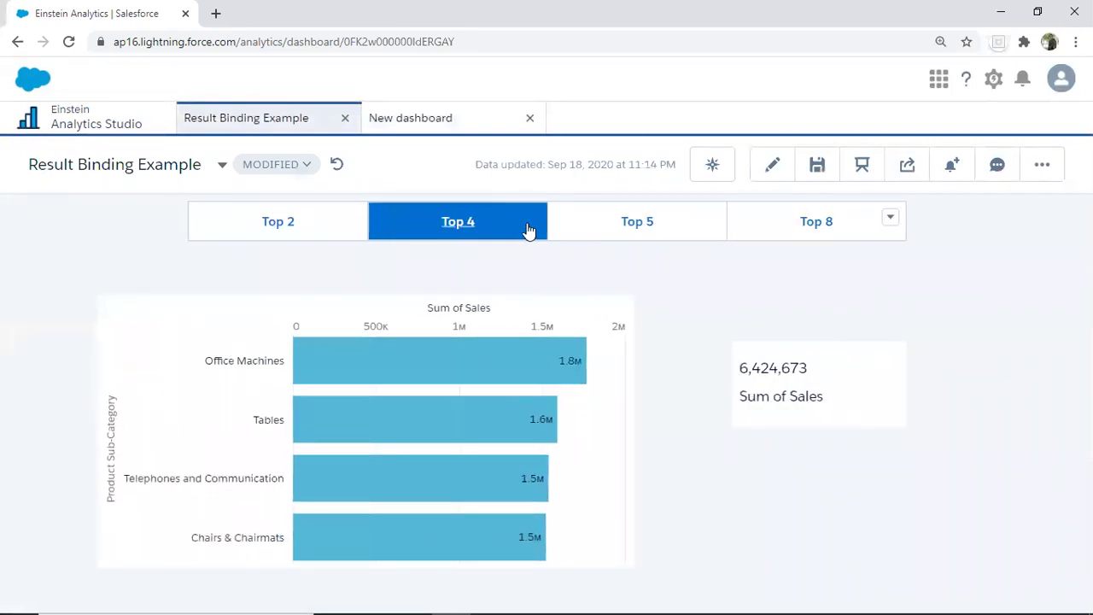
click(386, 124)
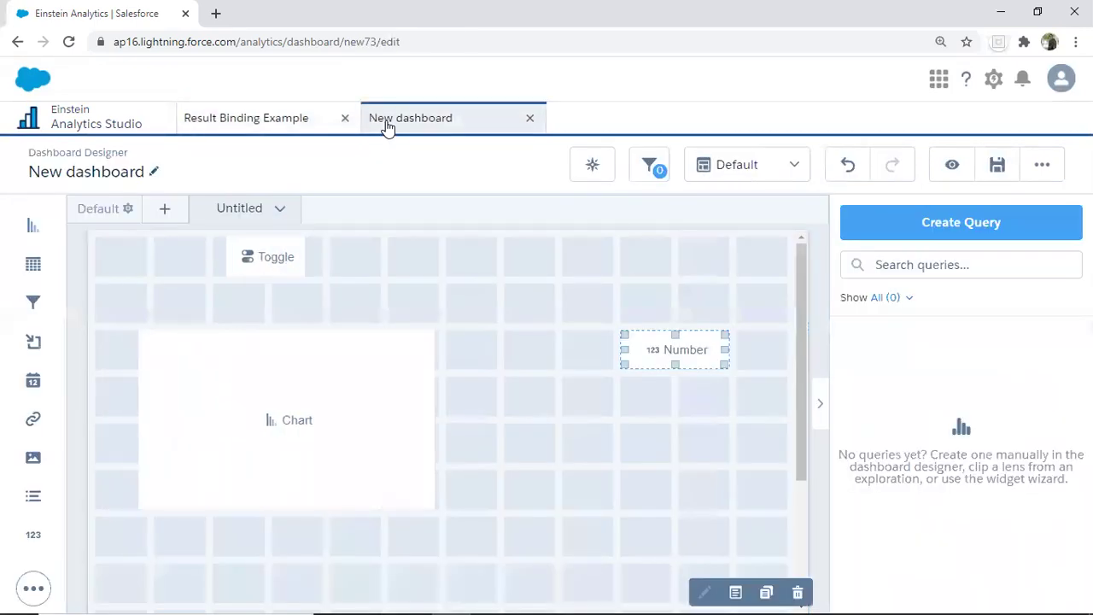
double_click(339, 255)
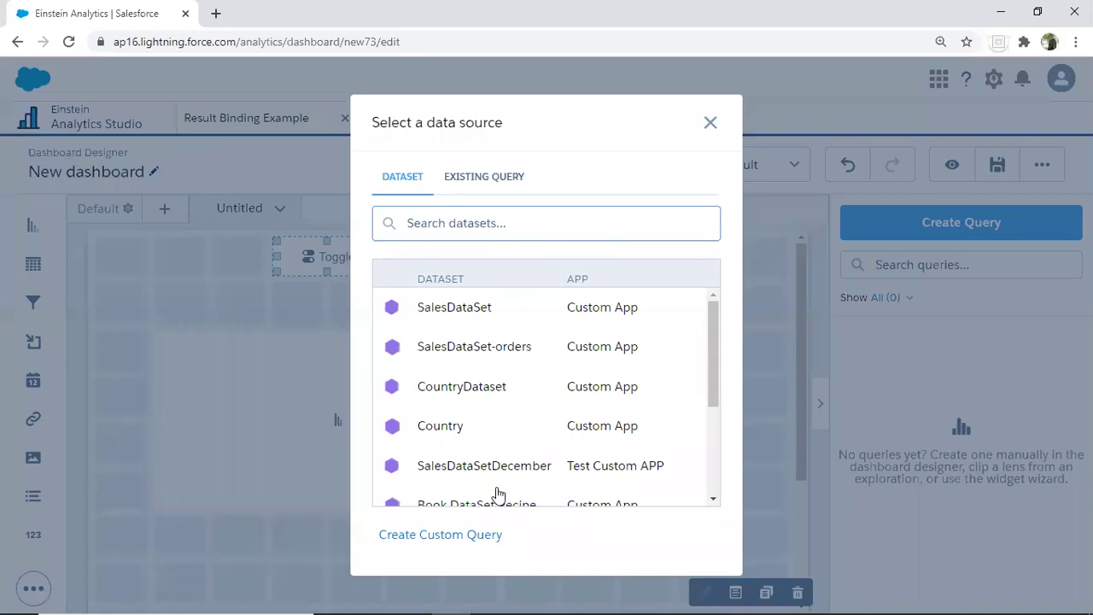
click(445, 536)
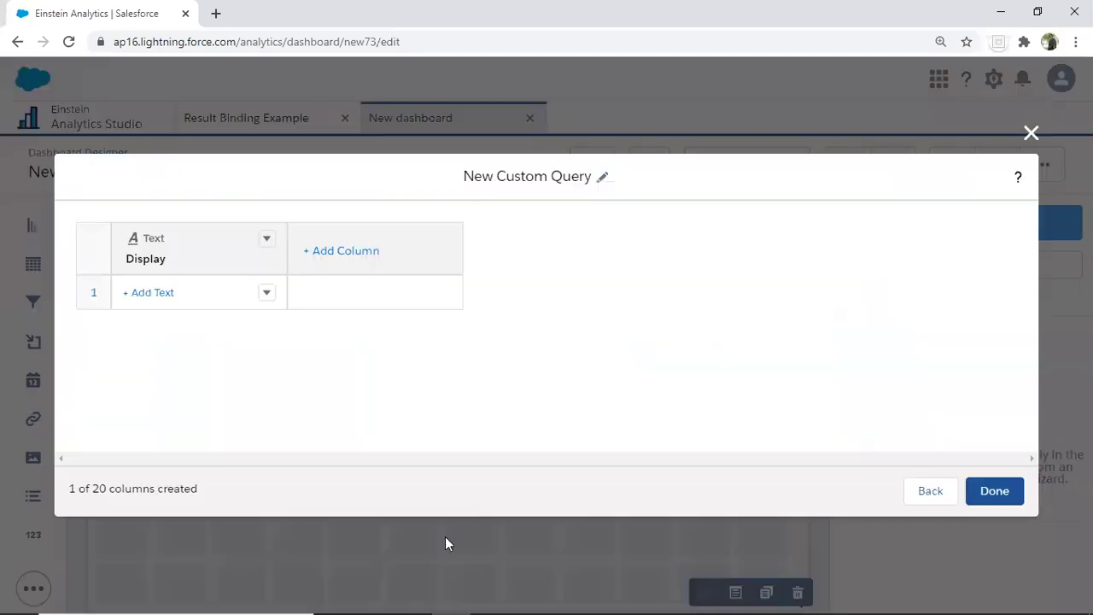
Fill the custom query's Display column with the rows Top 2, Top 4, Top 6 and Top 8
click(147, 262)
click(150, 305)
click(154, 297)
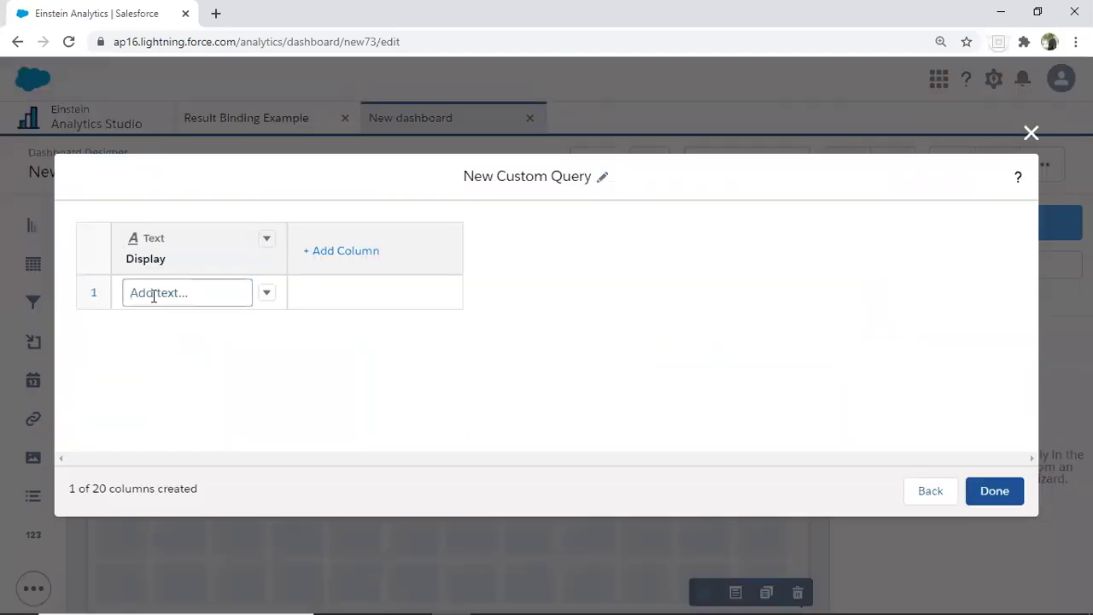
text(Top 2)
click(145, 386)
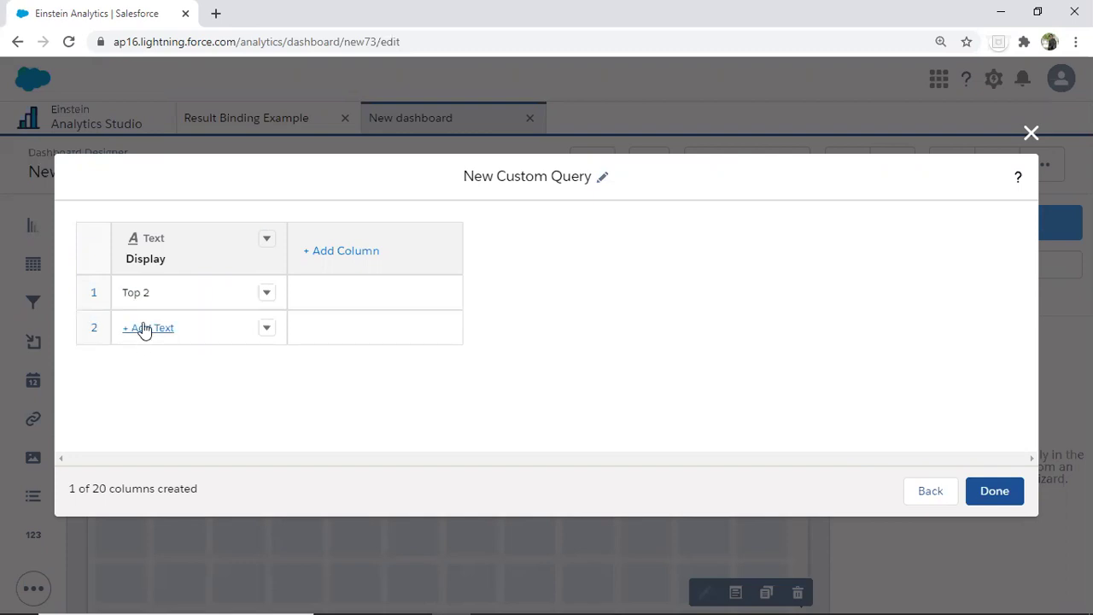
click(142, 327)
text(Top 4)
click(216, 404)
click(162, 364)
text(Top)
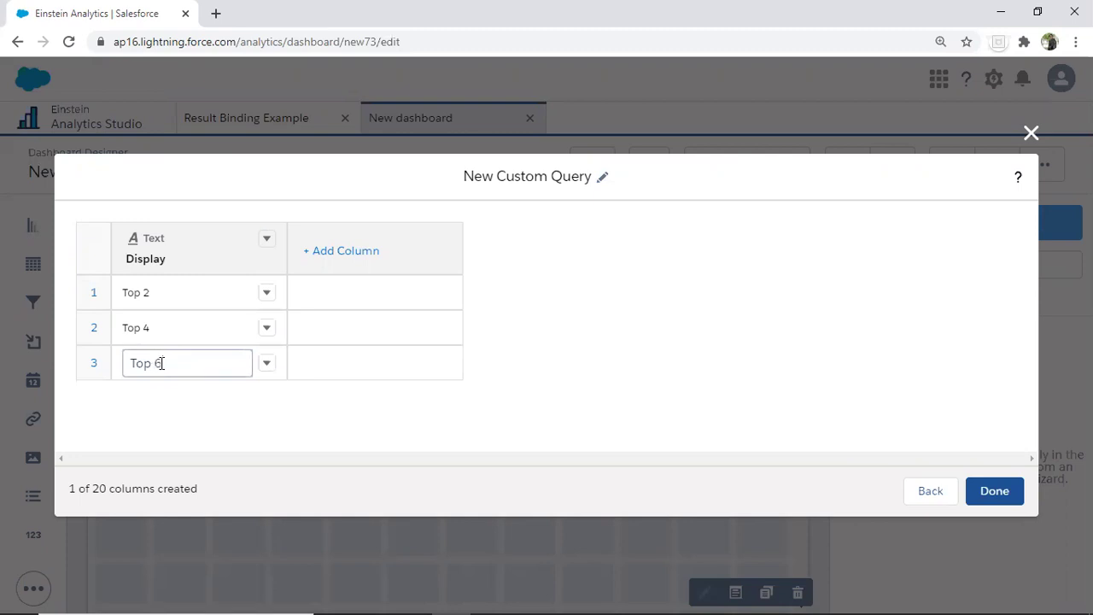
click(152, 386)
click(142, 396)
text(Top 8)
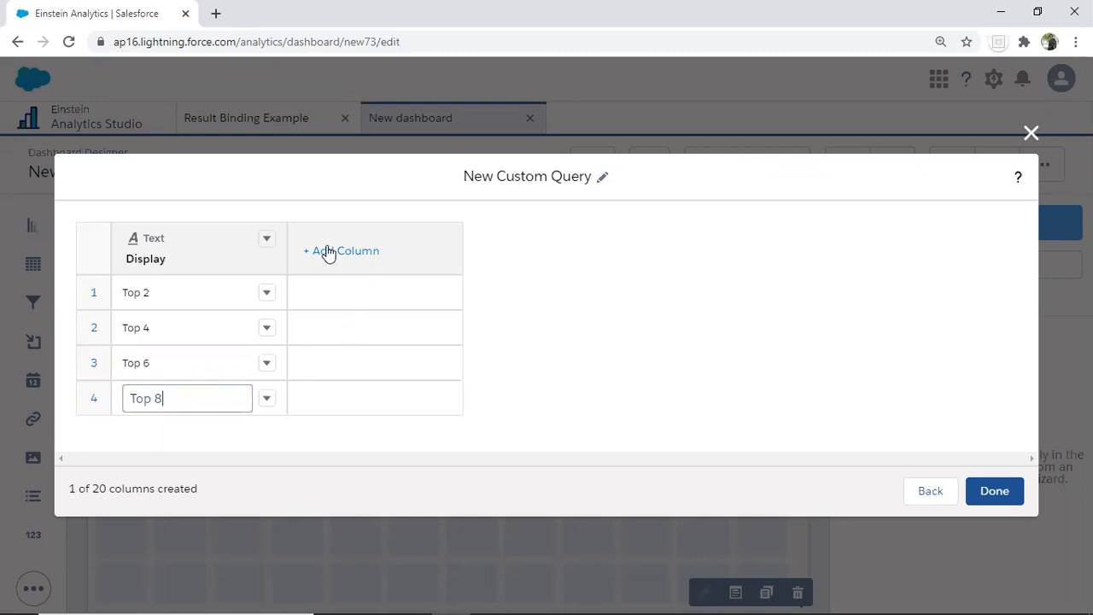
Add a second column of manual text to the custom query and name it value
click(329, 251)
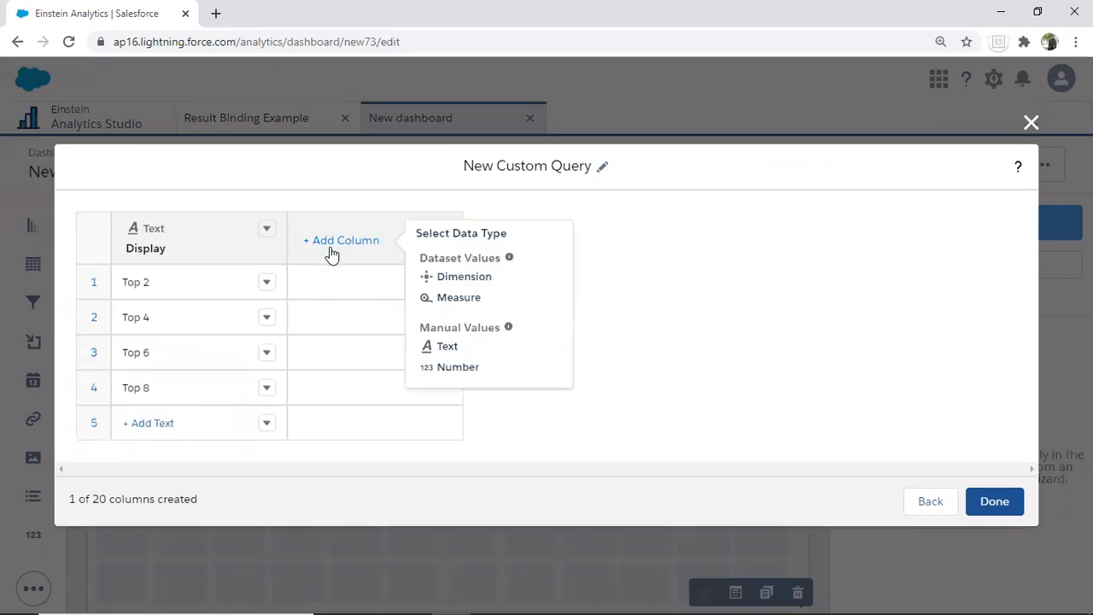
click(439, 348)
click(324, 247)
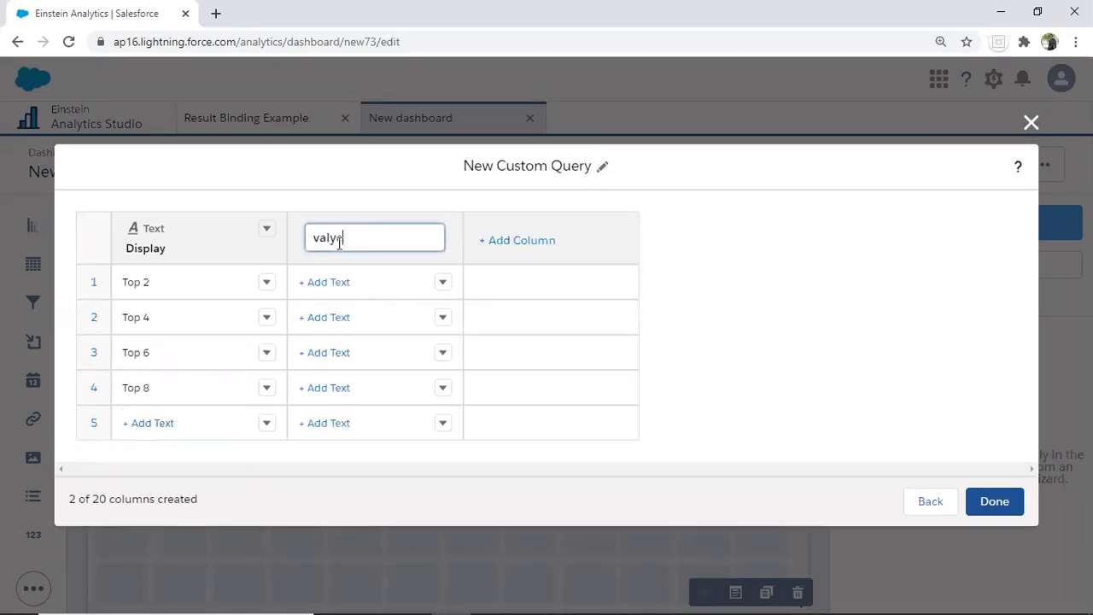
Fill the value column with 2, 4, 6 and 8 for the four Display rows
click(329, 290)
click(339, 281)
text(2)
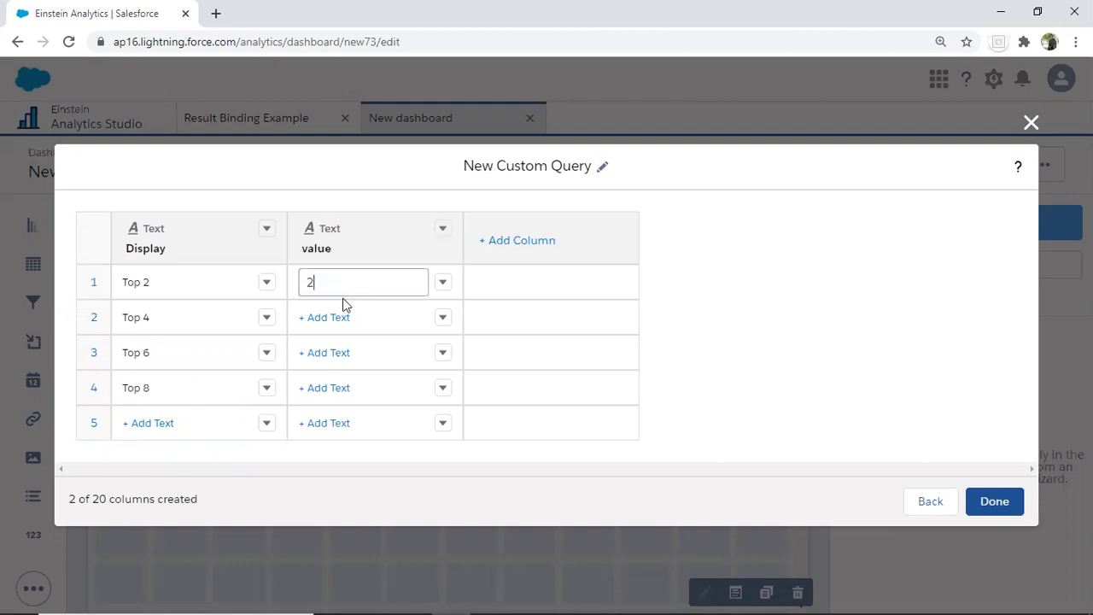
click(343, 319)
text(4)
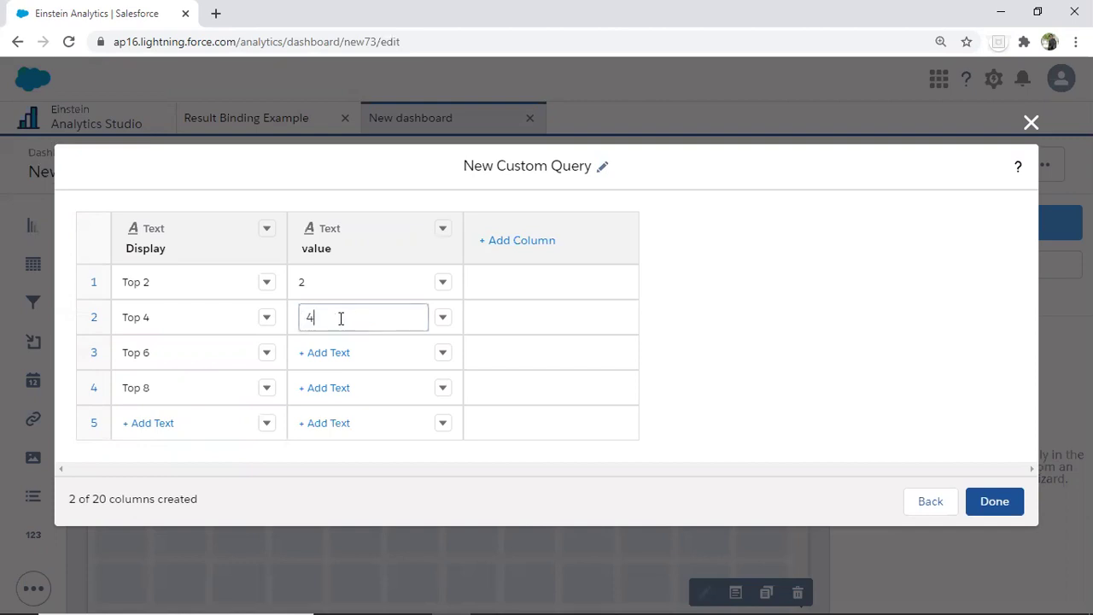
click(333, 354)
text(6)
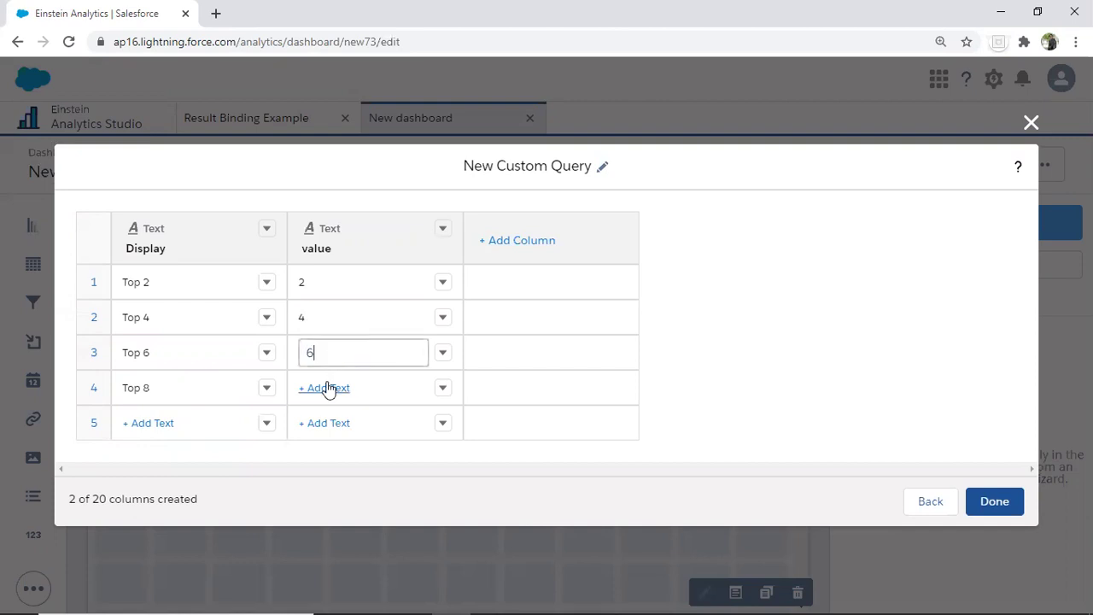
click(327, 388)
text(8)
Finish the custom query and widen the toggle so that all four options fit
click(994, 502)
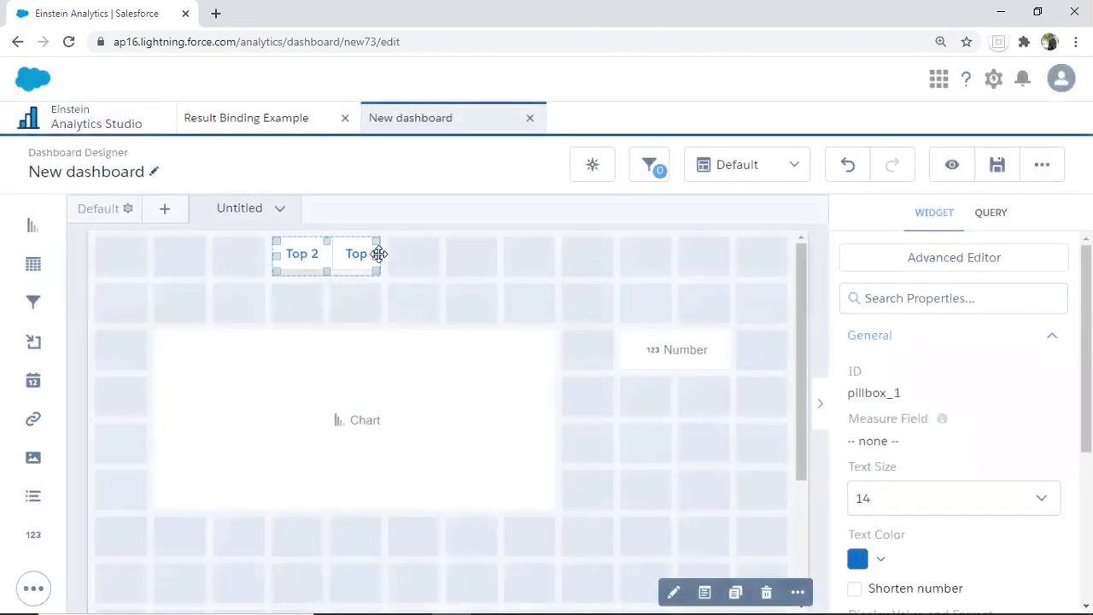
drag(378, 254, 324, 261)
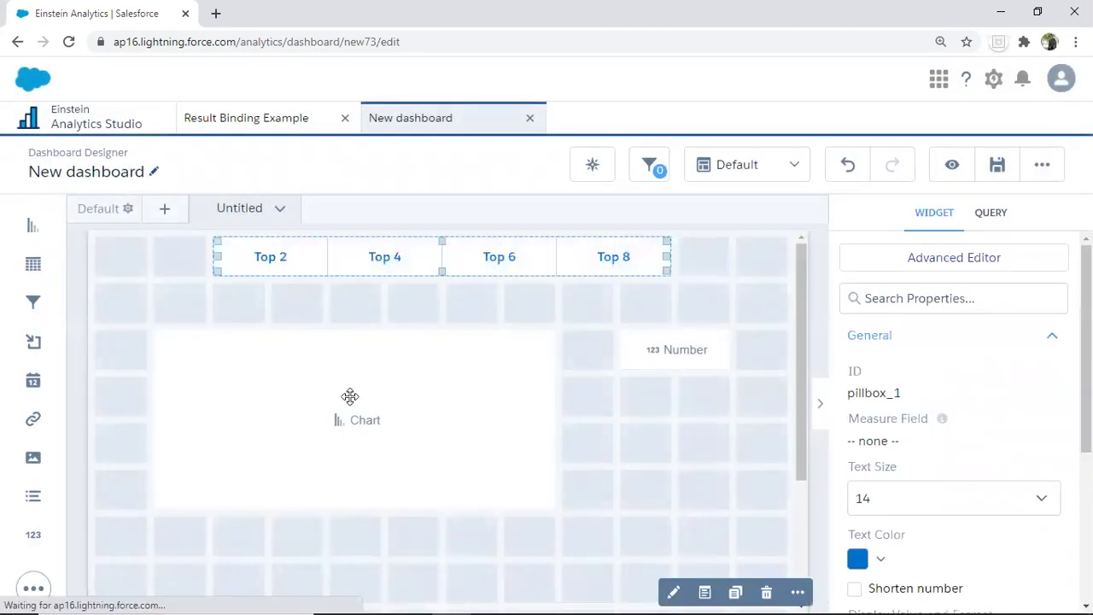
Base the chart widget on SalesDataSet and set its bar length to Sum of Sales
click(373, 329)
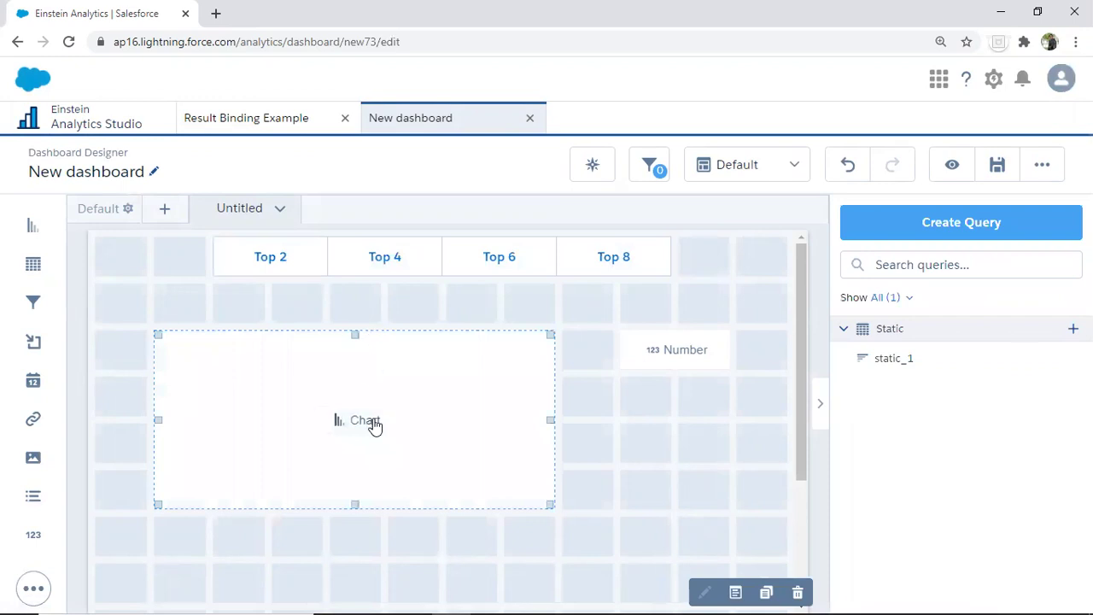
click(372, 424)
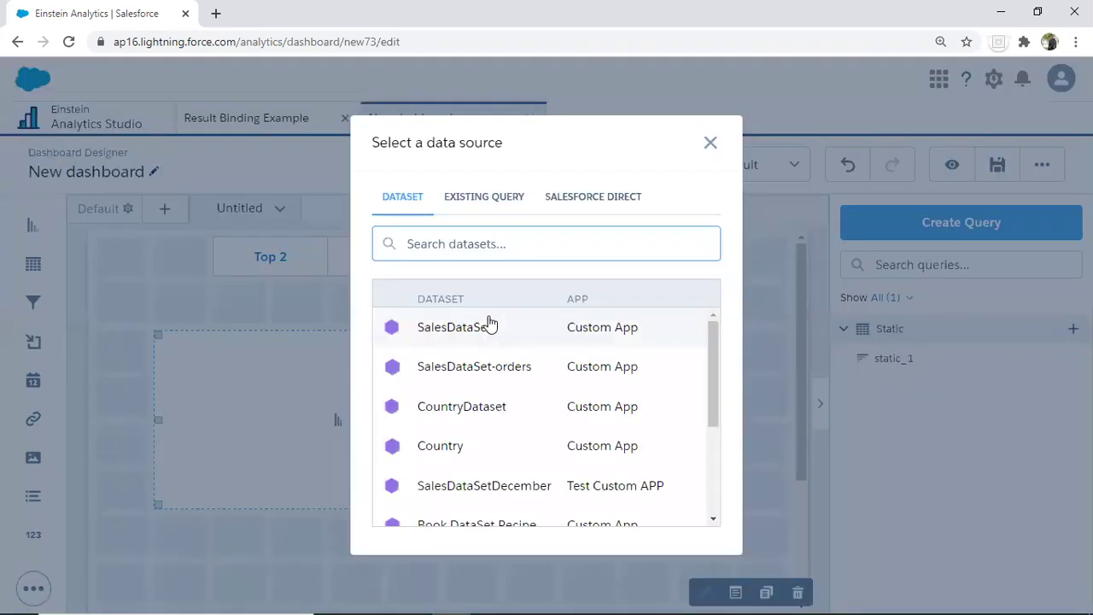
click(456, 333)
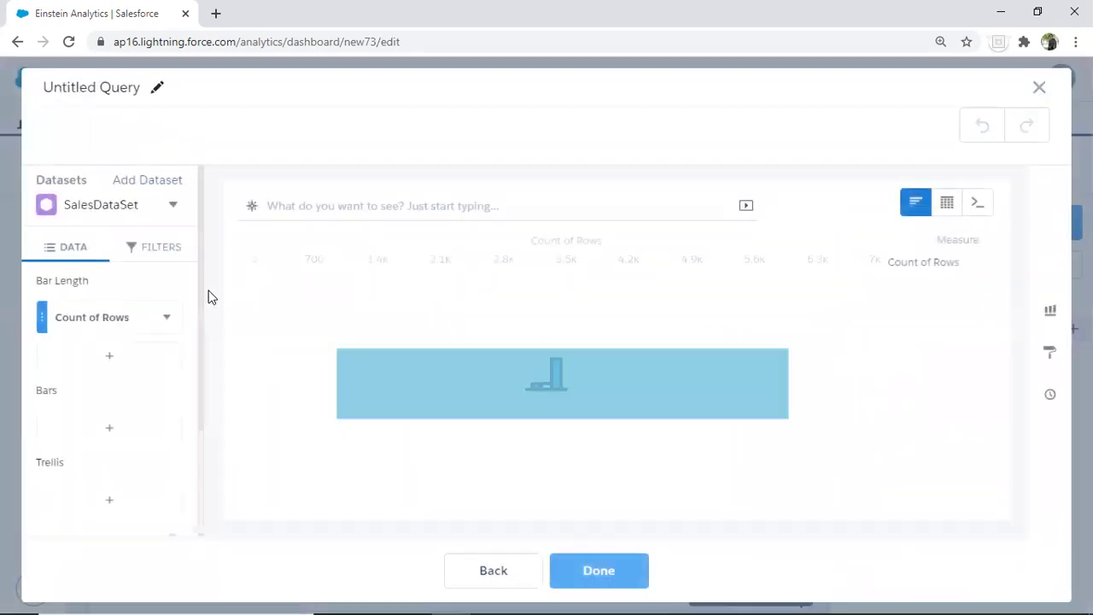
click(105, 317)
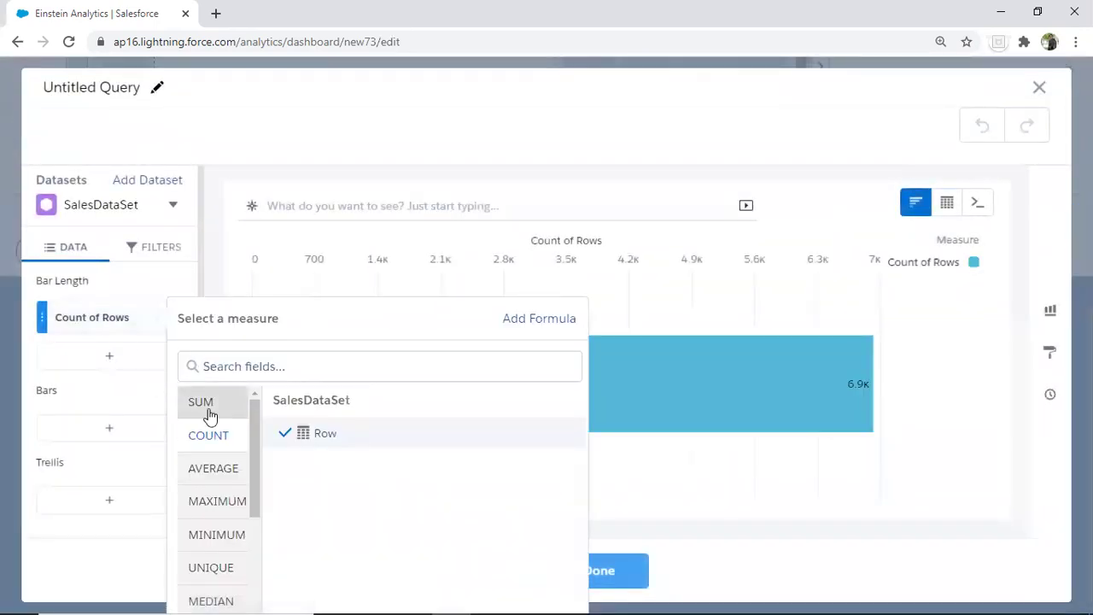
click(209, 416)
click(329, 590)
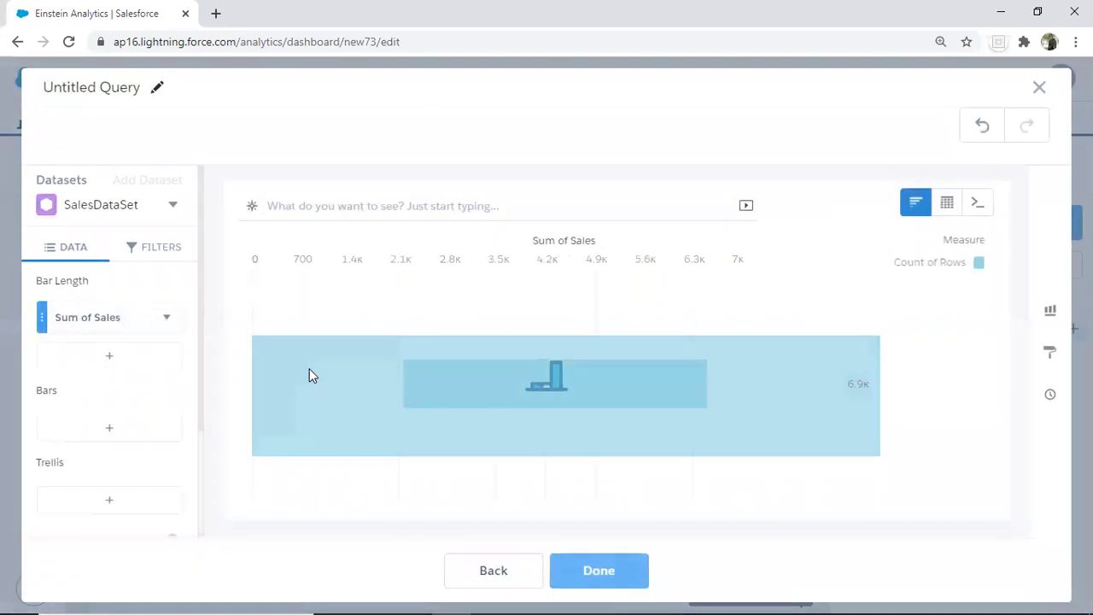
Group the chart's bars by Product Sub-Category and sort them by Sum of Sales in descending order
key(ctrl+minus)
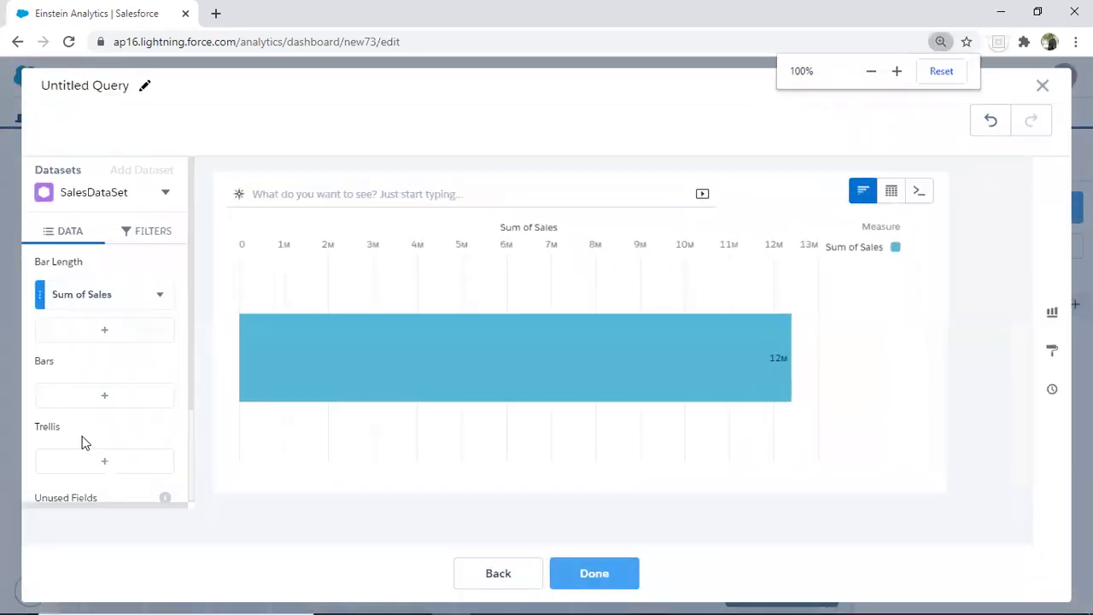
click(101, 395)
scroll(321, 342, down, 3)
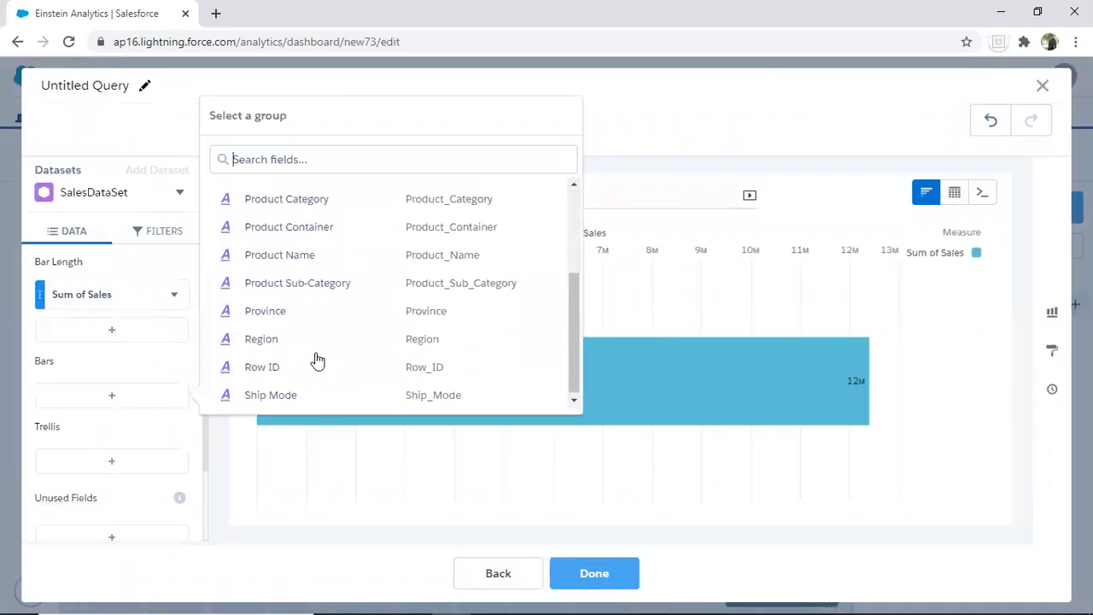
click(293, 283)
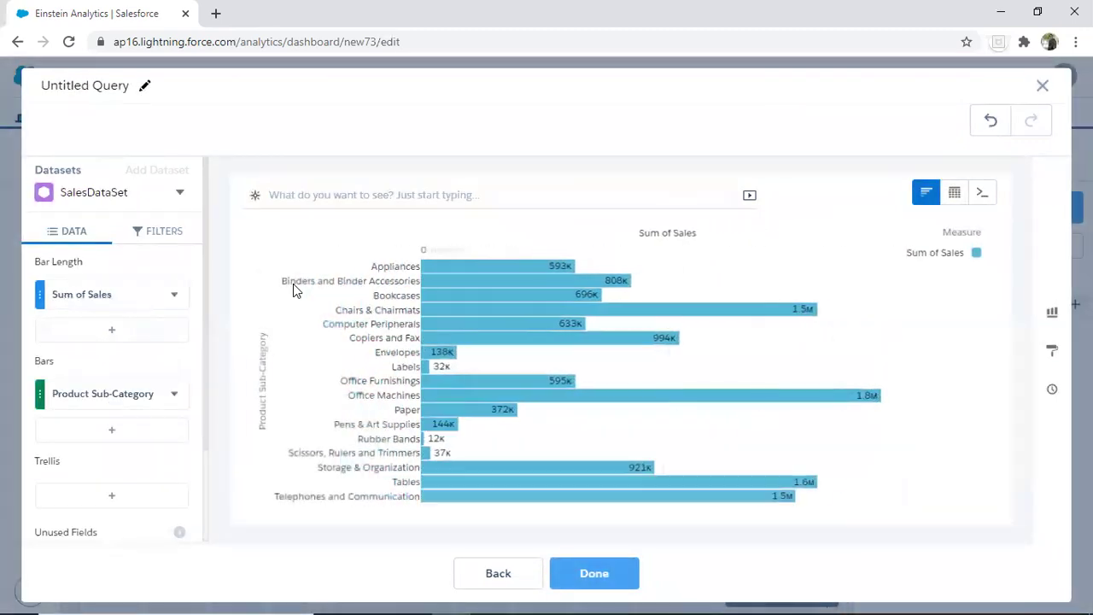
click(645, 238)
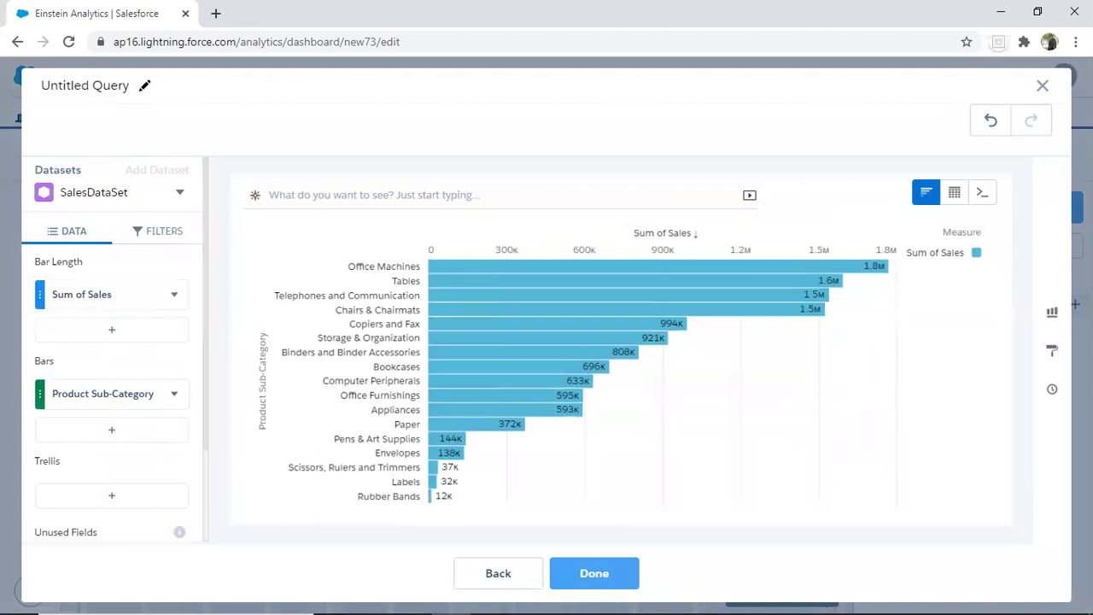
Hide the legend in the chart's formatting options
click(1052, 350)
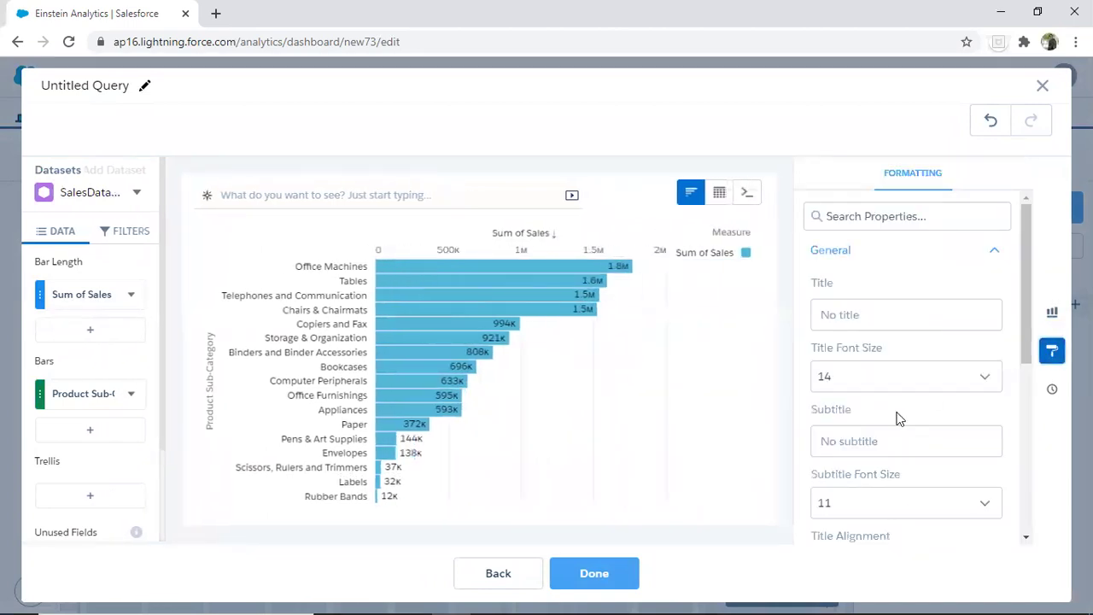
scroll(897, 418, down, 5)
click(847, 348)
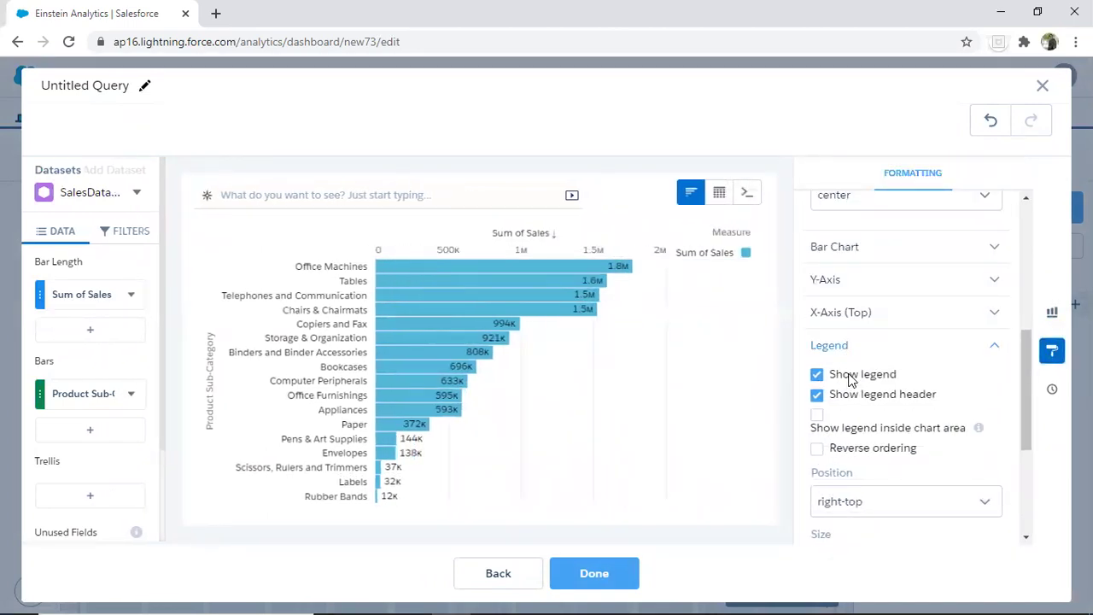
click(849, 377)
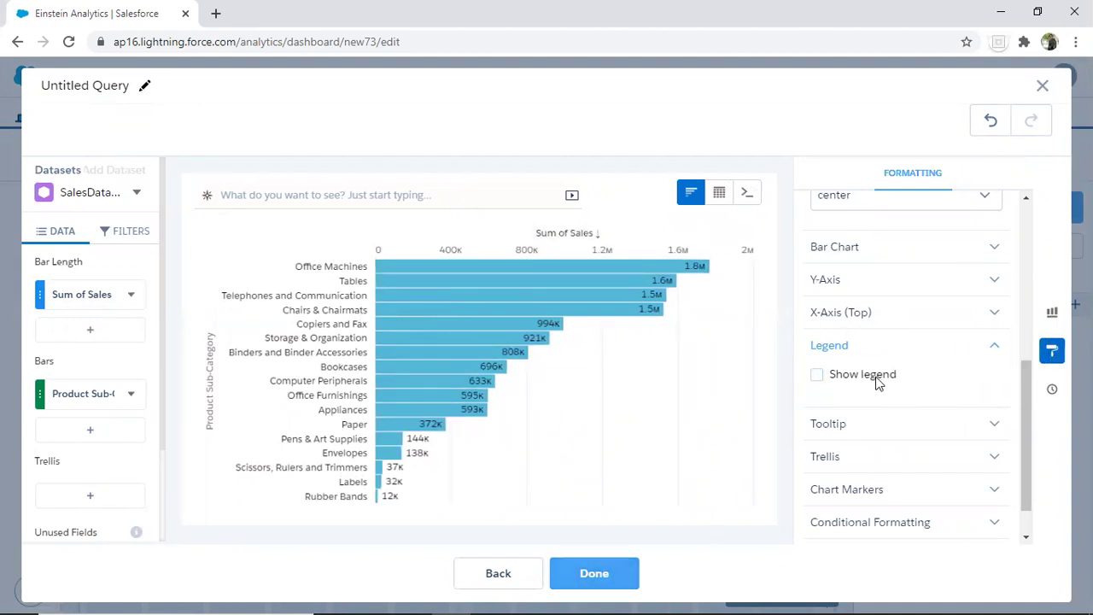
Hide the Y-axis and top X-axis titles, and finish the chart query with the widget made taller on the dashboard
scroll(877, 383, up, 3)
scroll(859, 461, down, 2)
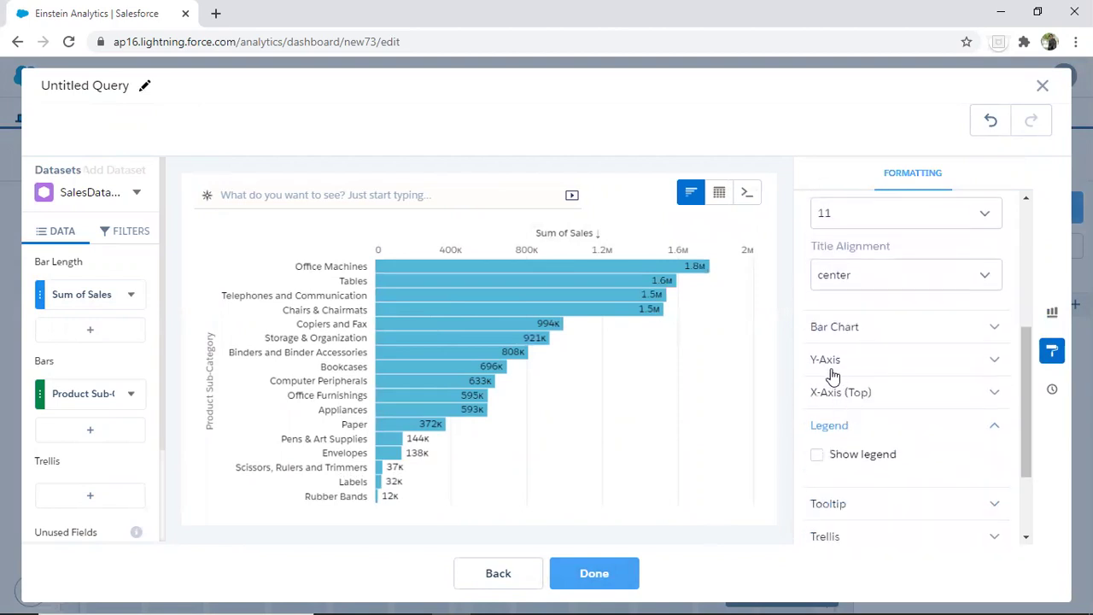
click(833, 374)
click(817, 411)
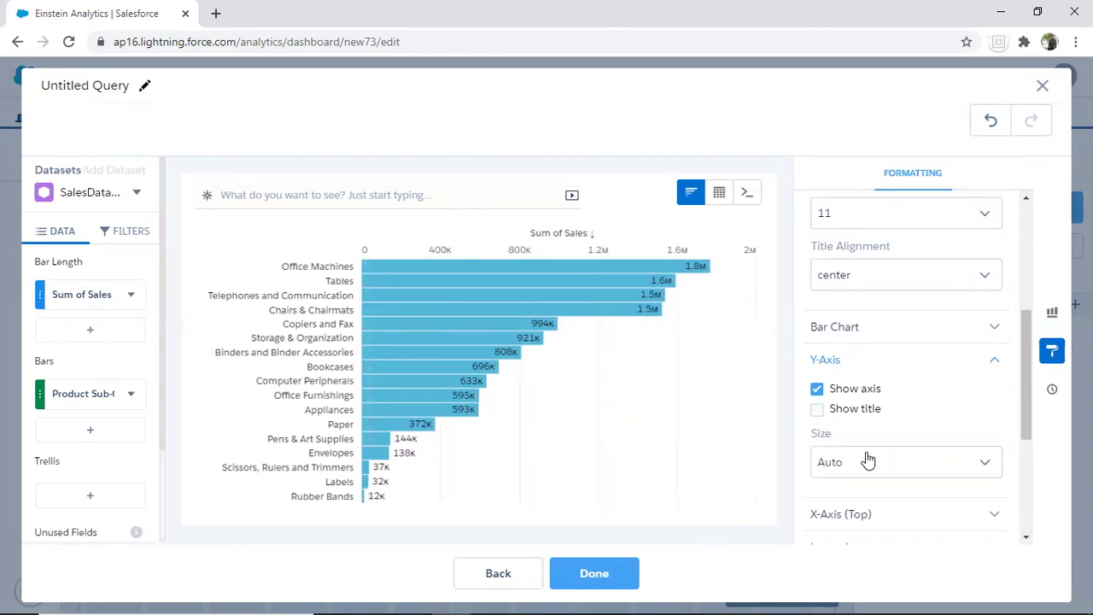
scroll(858, 436, down, 2)
click(841, 352)
click(818, 443)
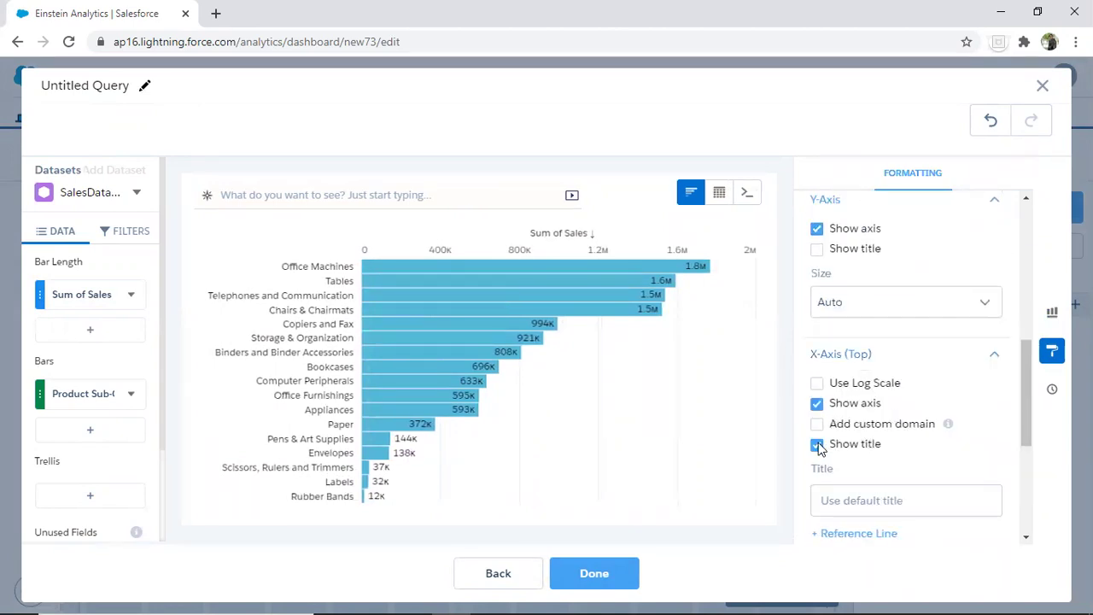
click(818, 444)
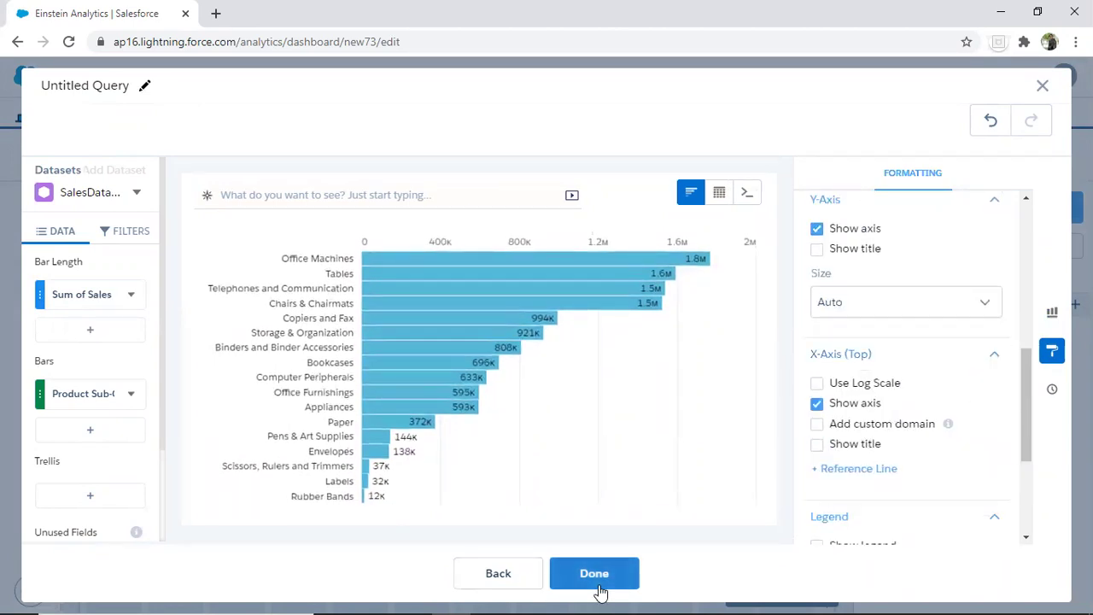
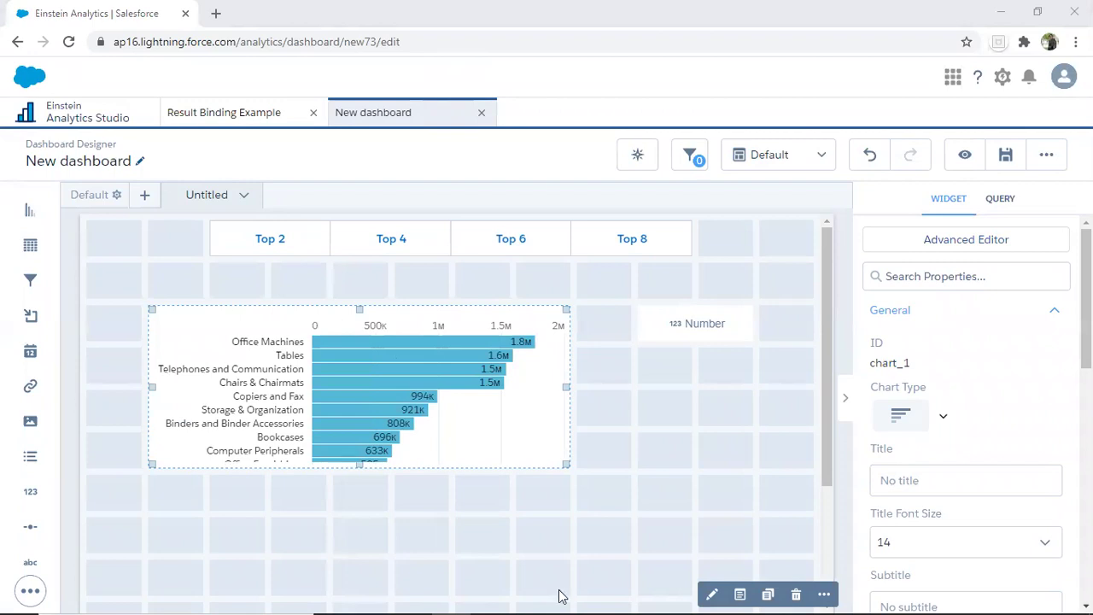
drag(566, 466, 572, 534)
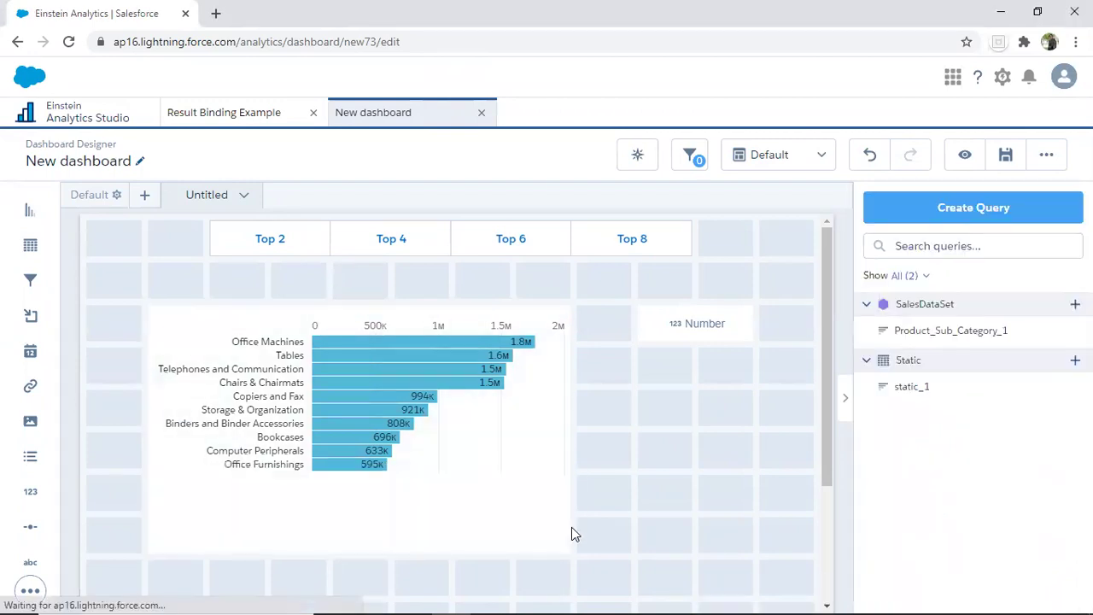
Set the selection type of the Top 2/4/6/8 toggle's query to Single selection (required)
click(550, 230)
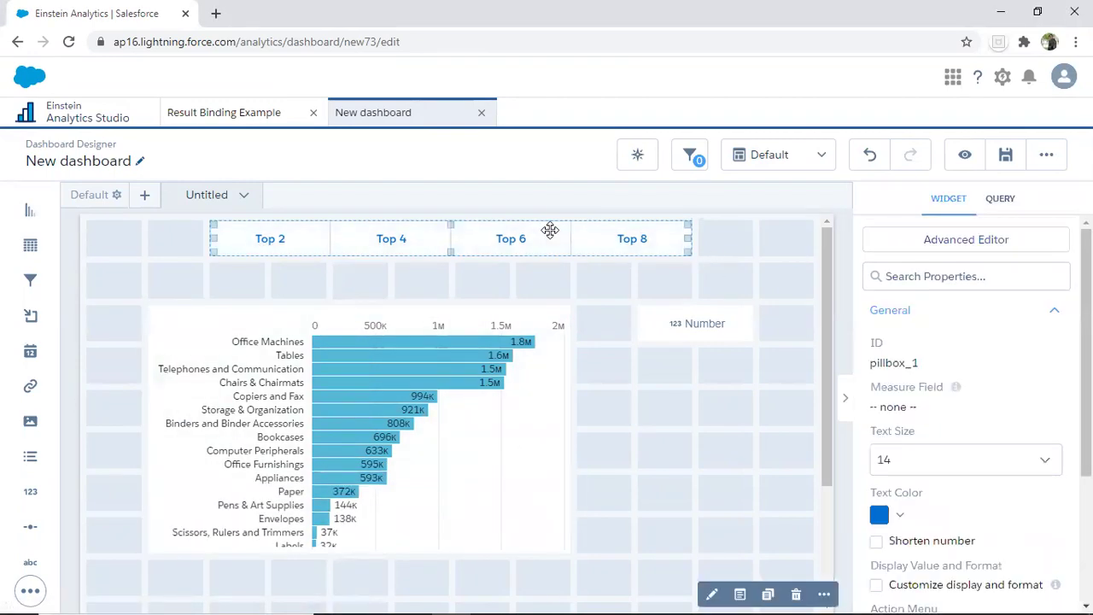
click(1000, 200)
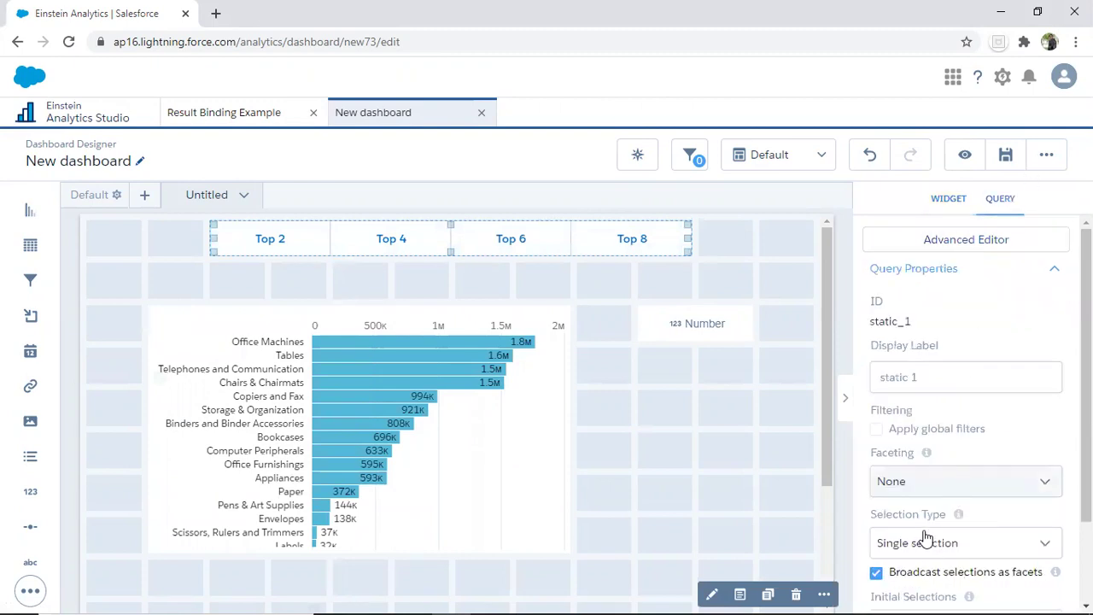
scroll(927, 536, down, 3)
click(910, 438)
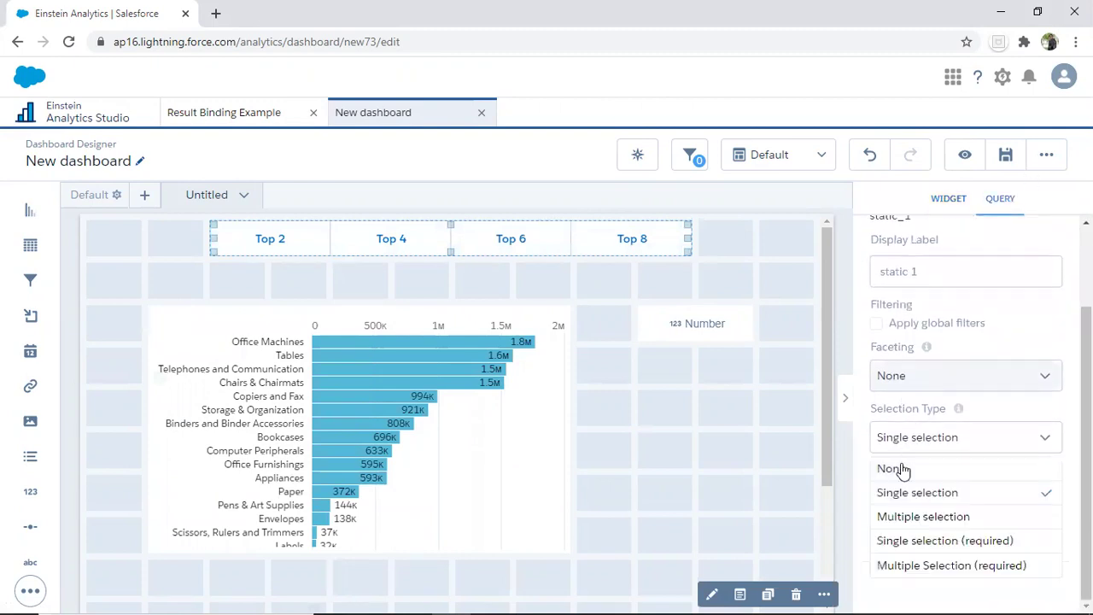
click(907, 541)
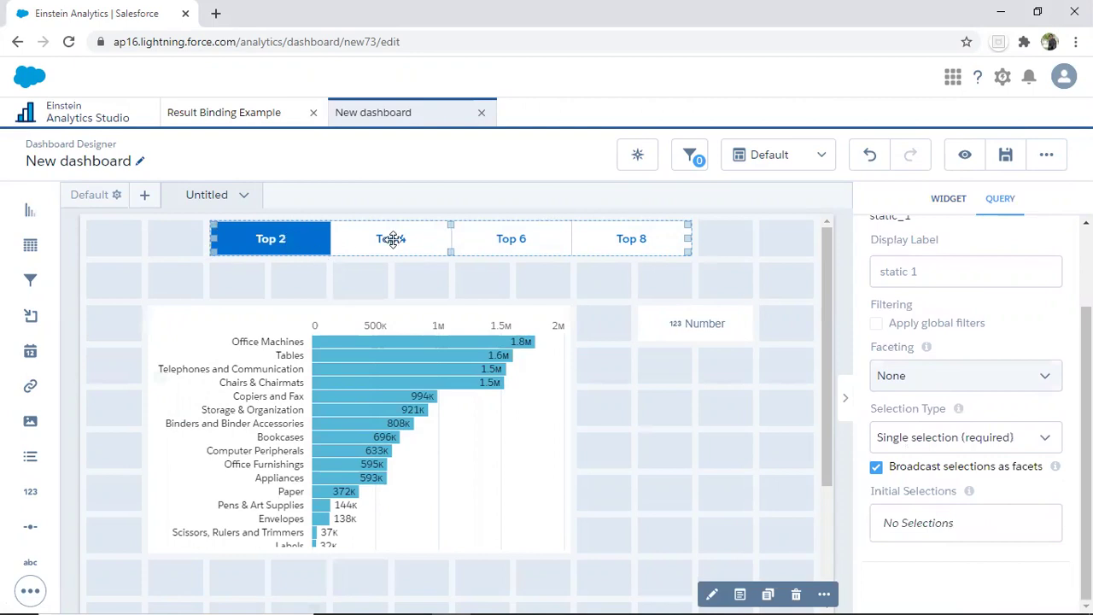
click(646, 460)
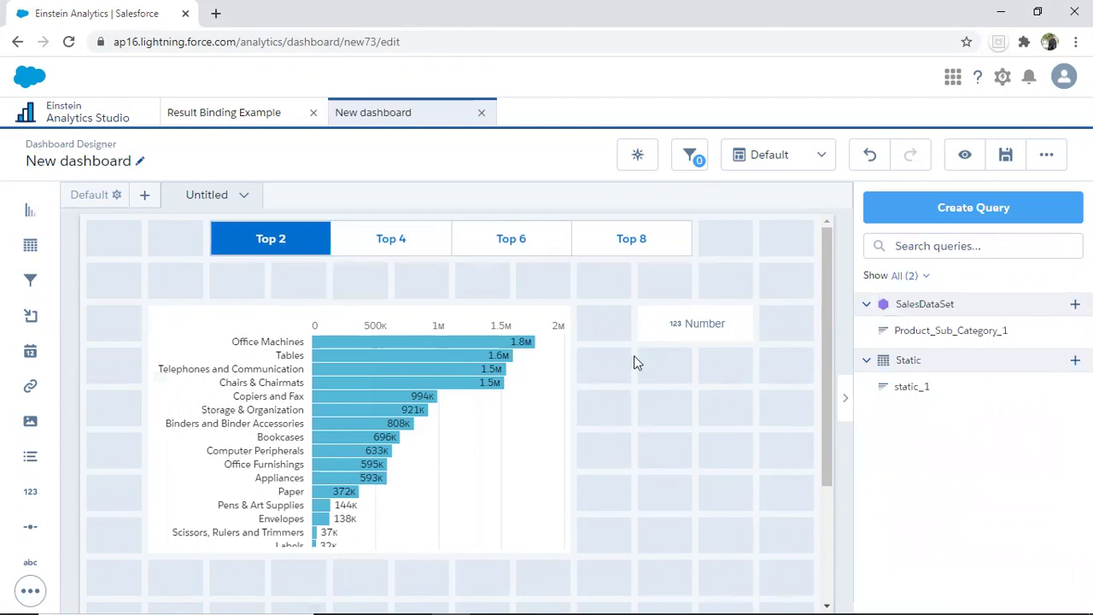
Move the number widget one grid row down and base it on SalesDataSet with Sum of Sales as its measure
drag(696, 333, 696, 379)
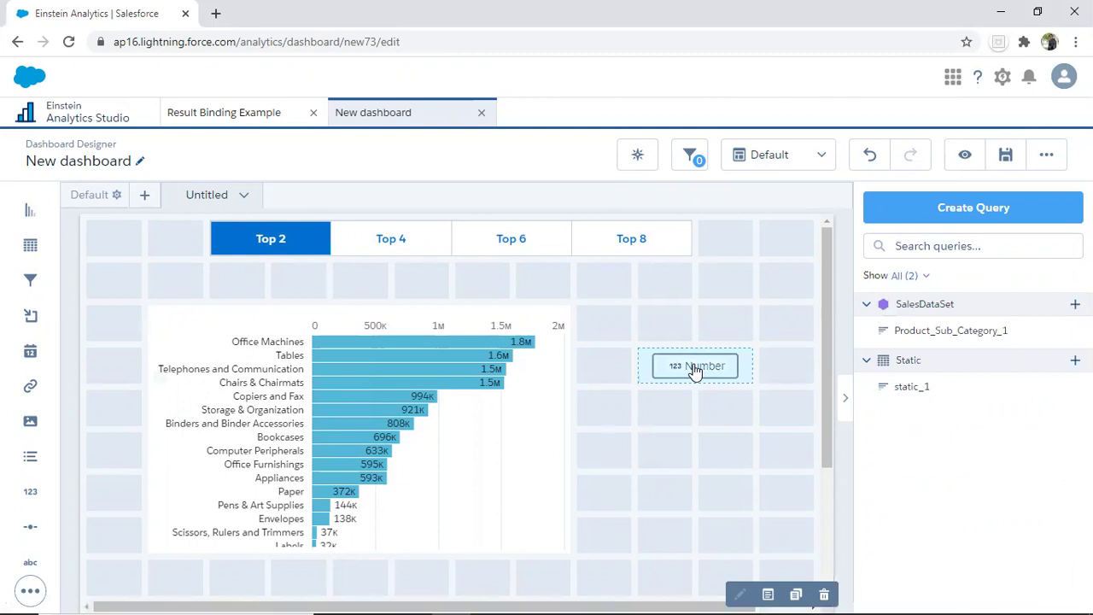
double_click(697, 372)
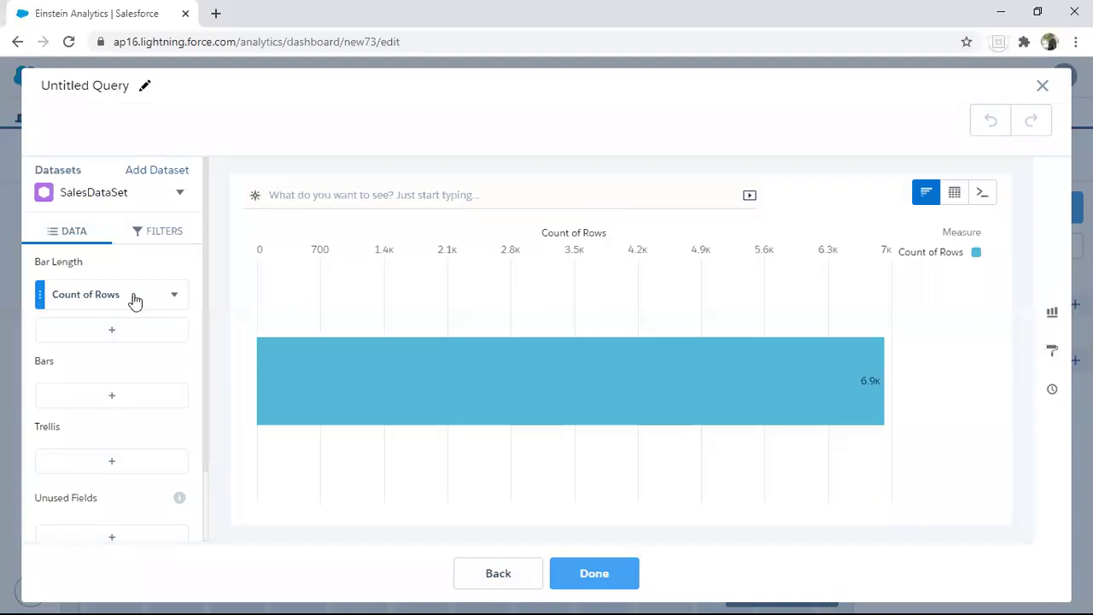
click(134, 299)
click(208, 384)
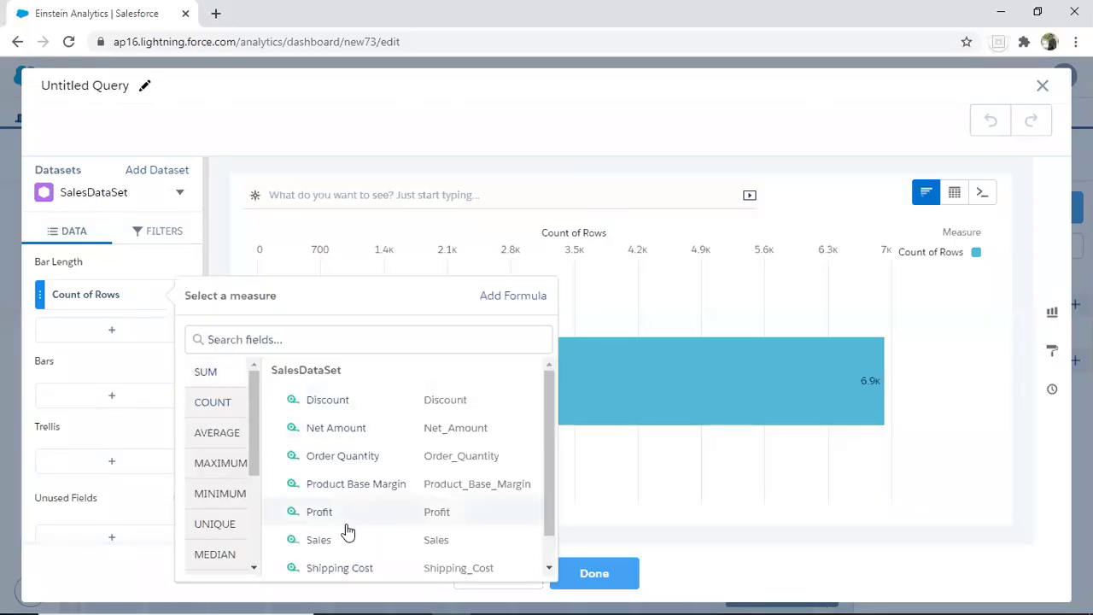
click(339, 541)
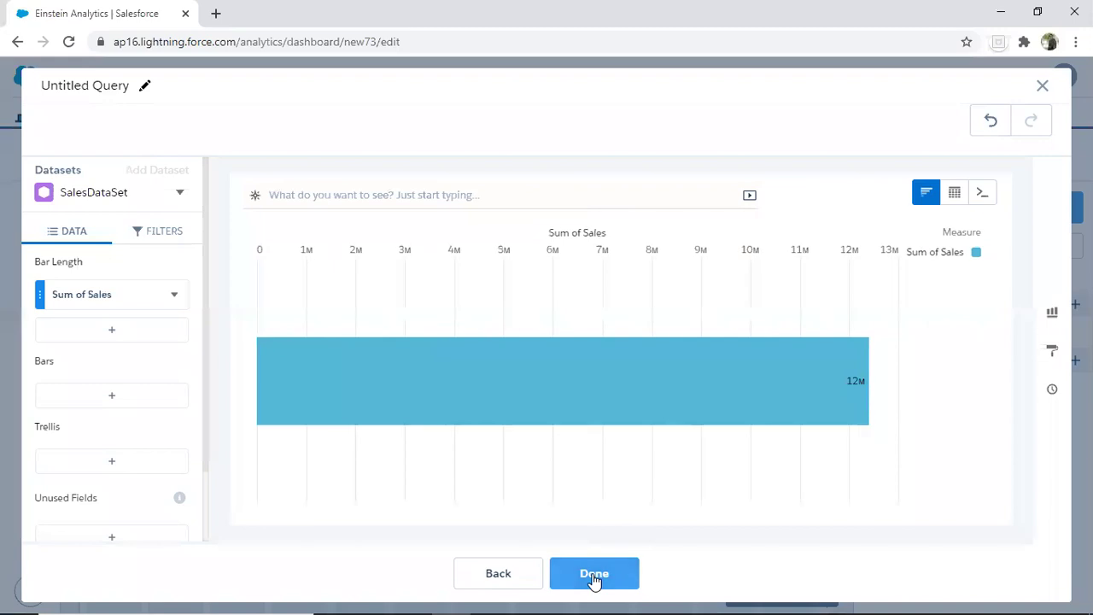
click(595, 573)
Make the Sum of Sales number widget taller and turn on shortening of its number
drag(695, 380, 698, 465)
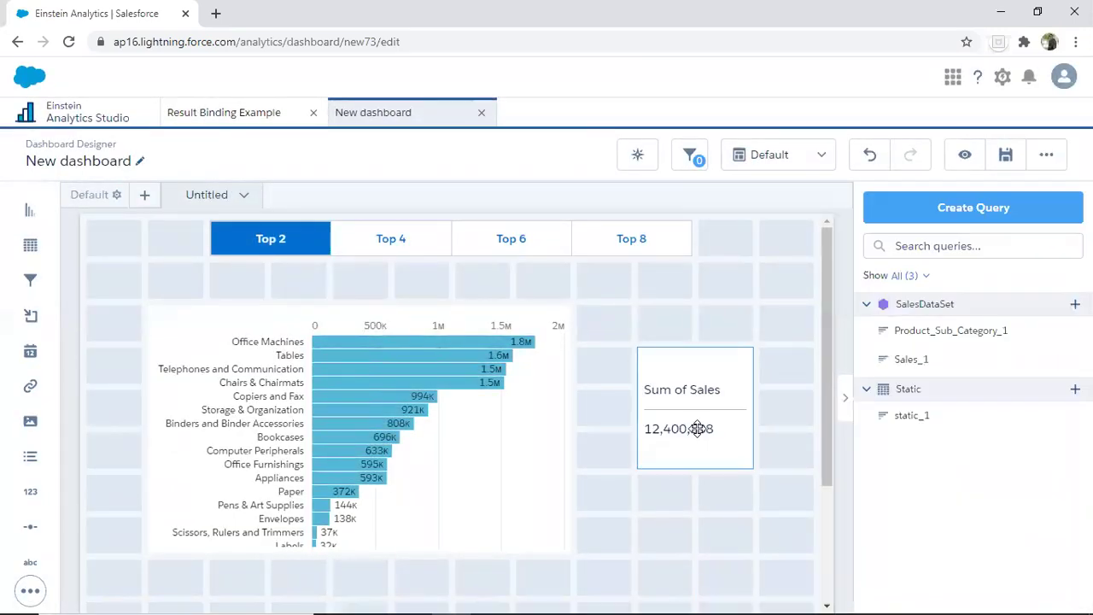
click(680, 378)
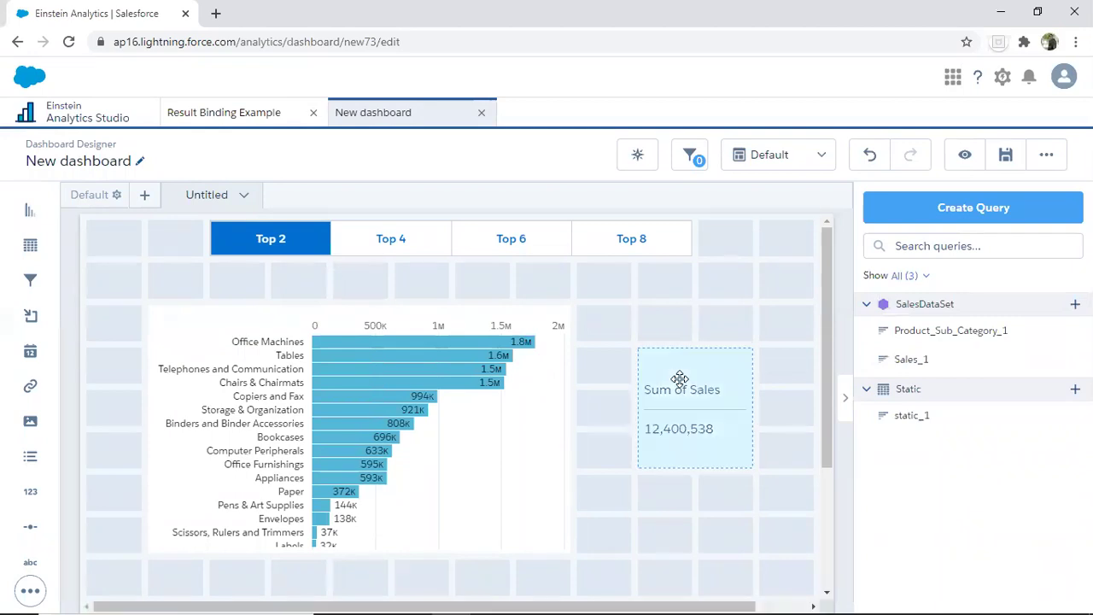
scroll(997, 405, down, 2)
click(877, 332)
Center the number widget's text and set its number size to 32
scroll(909, 446, down, 1)
click(909, 445)
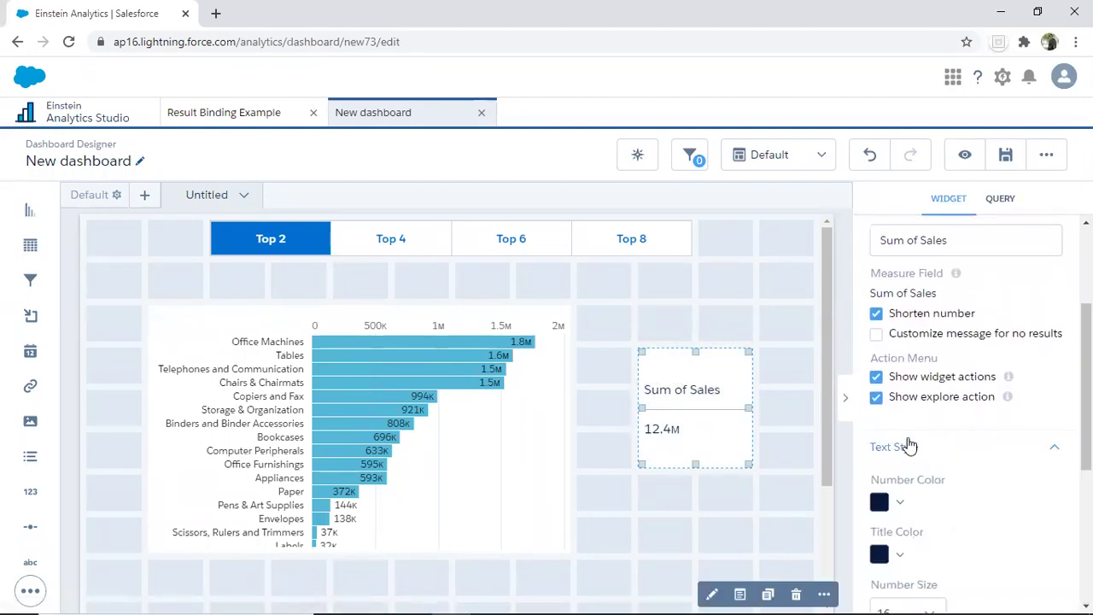
scroll(908, 436, down, 3)
click(927, 443)
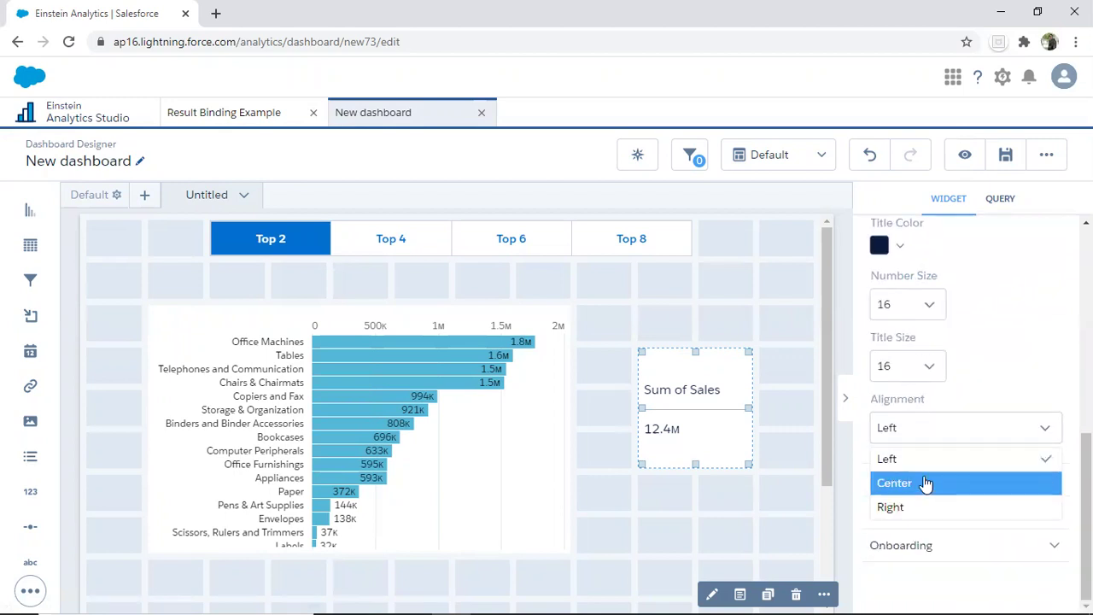
click(928, 481)
click(909, 317)
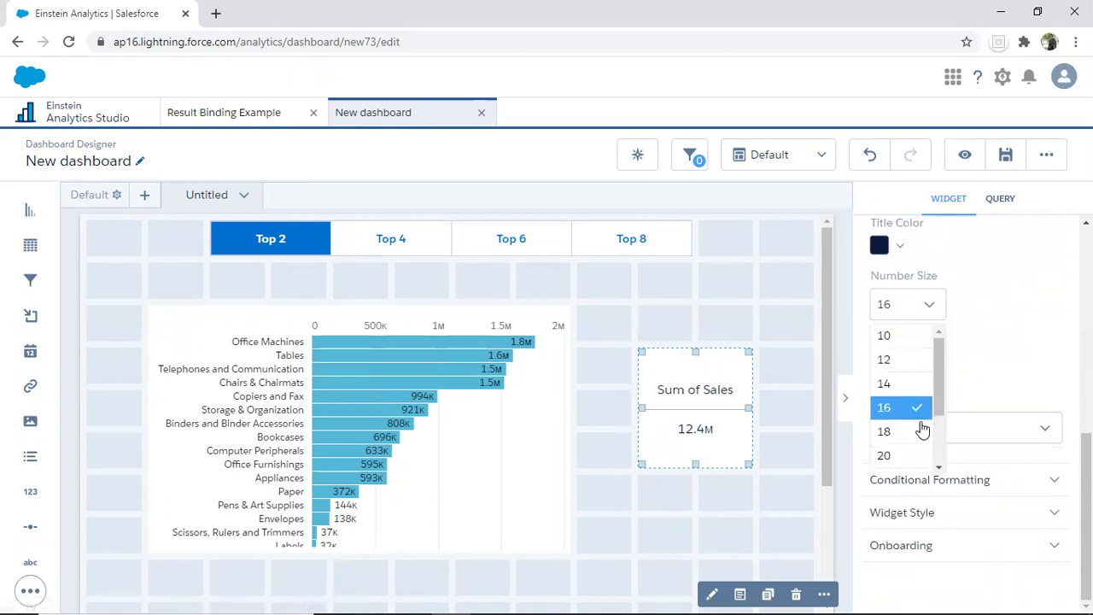
drag(936, 392, 937, 427)
click(897, 410)
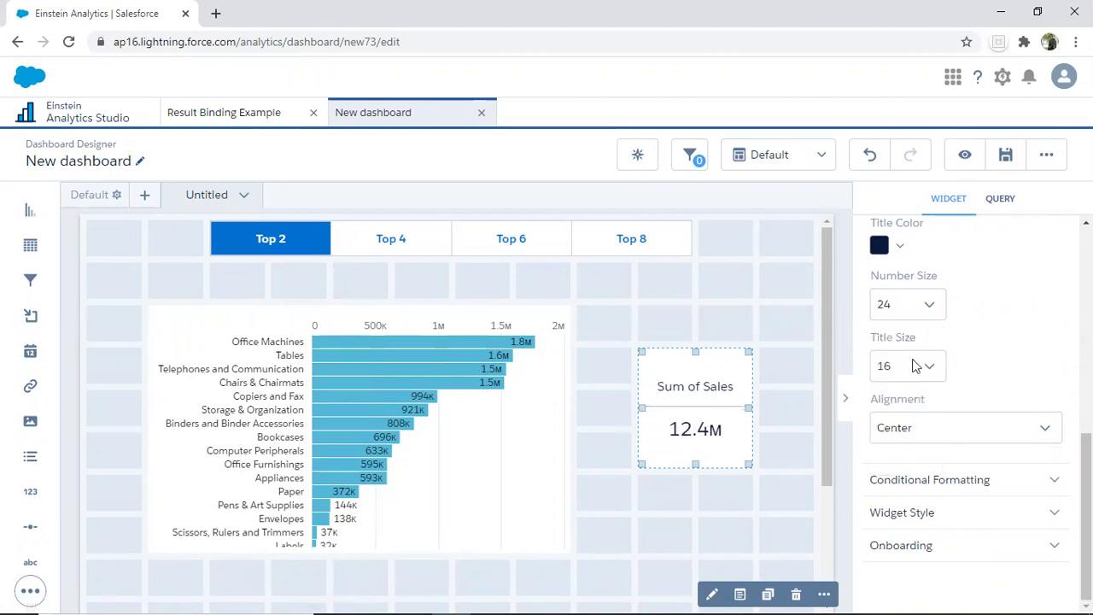
click(915, 305)
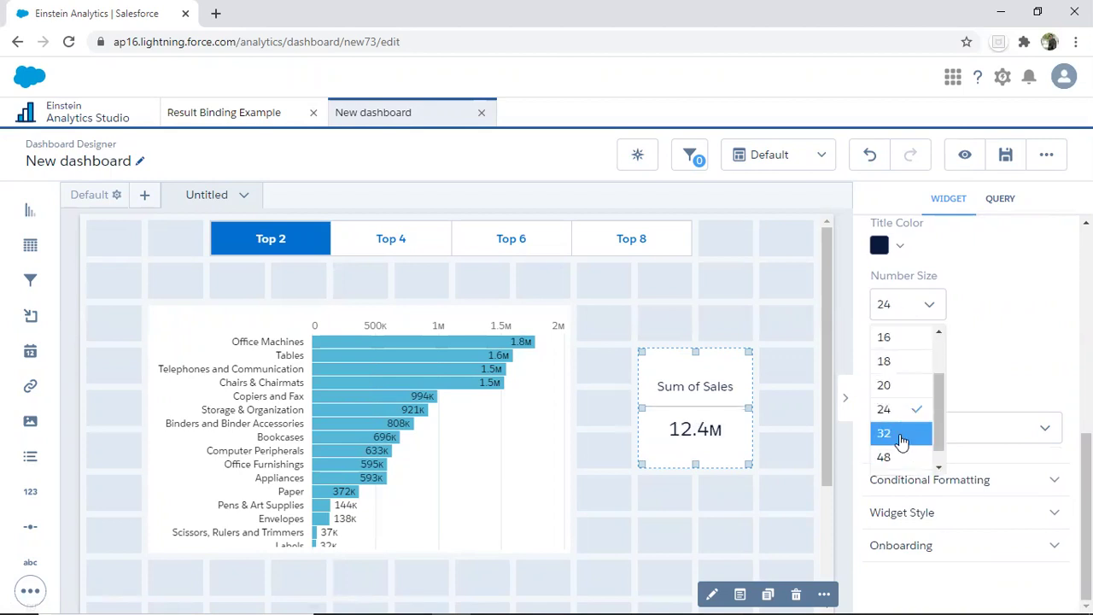
click(907, 433)
Give the number widget a dark navy background color
click(951, 515)
scroll(935, 393, down, 4)
click(900, 273)
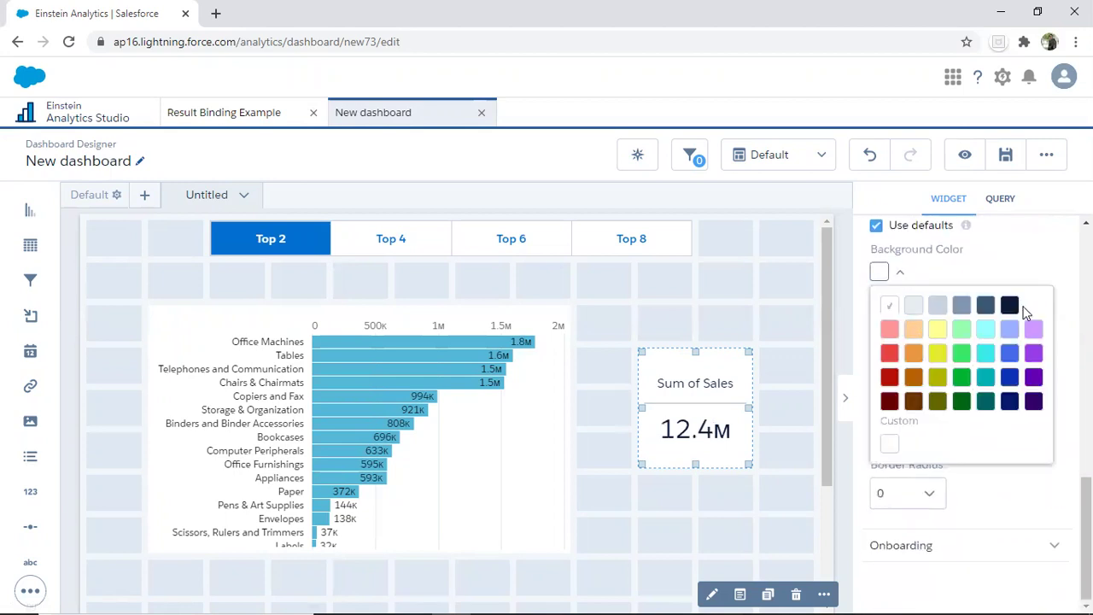
click(1010, 306)
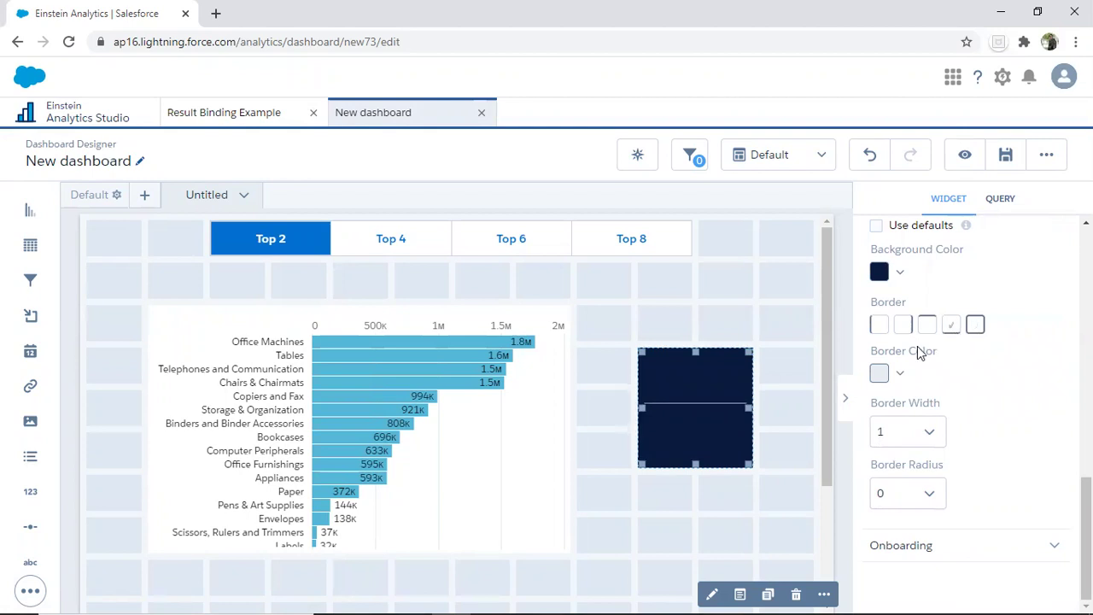
Color the number widget's bottom border dark red and set its width to 4
click(900, 374)
click(890, 480)
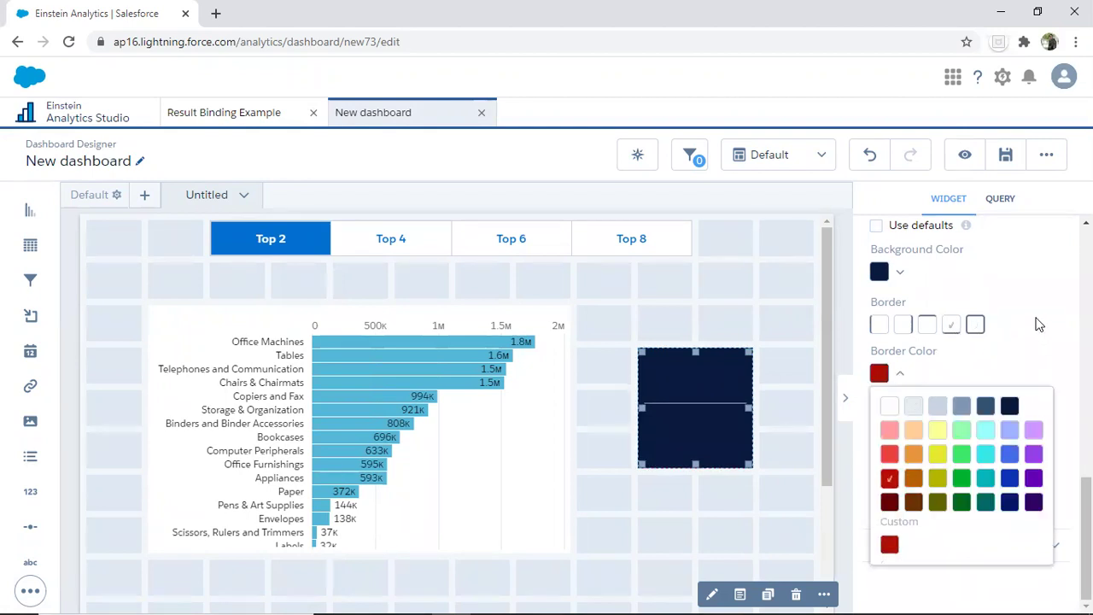
click(906, 434)
click(934, 507)
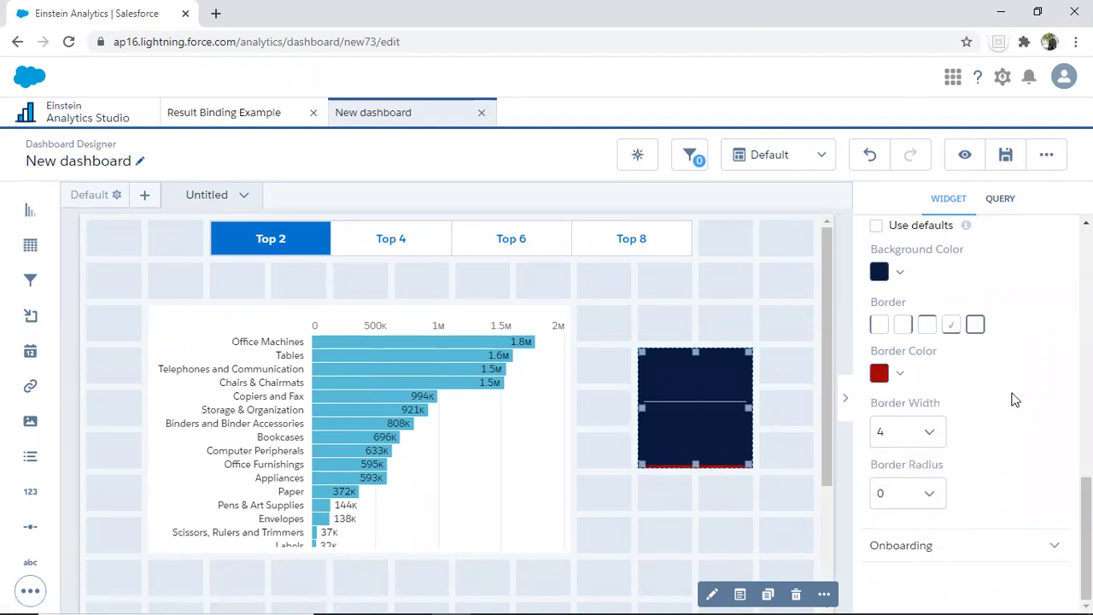
Set both the number color and the title color of the number widget to white
scroll(968, 362, up, 3)
scroll(941, 425, down, 3)
scroll(941, 426, up, 3)
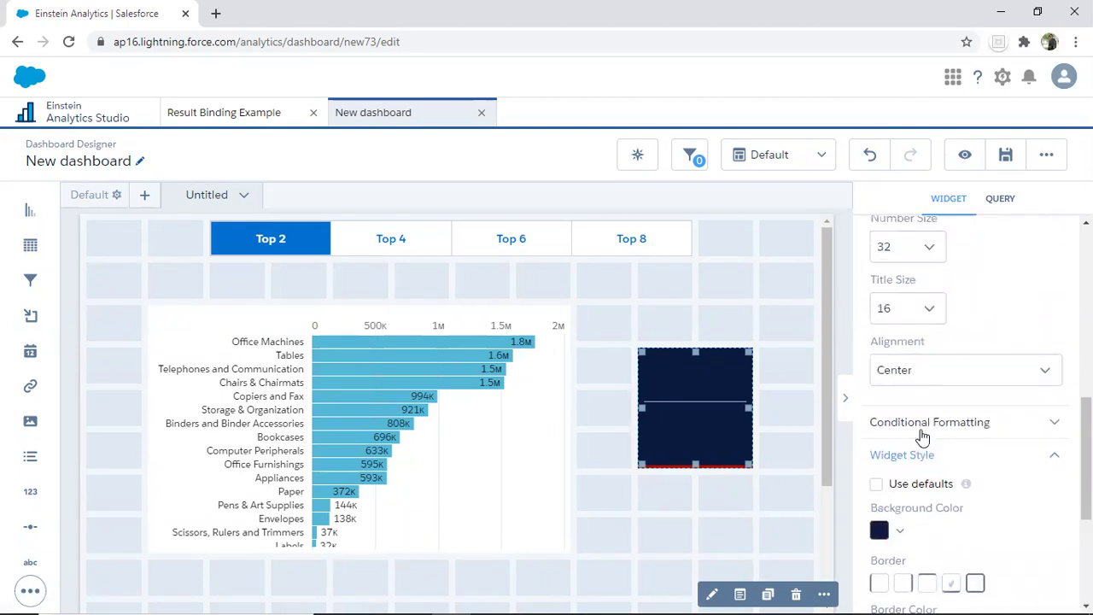
scroll(922, 437, up, 3)
click(898, 358)
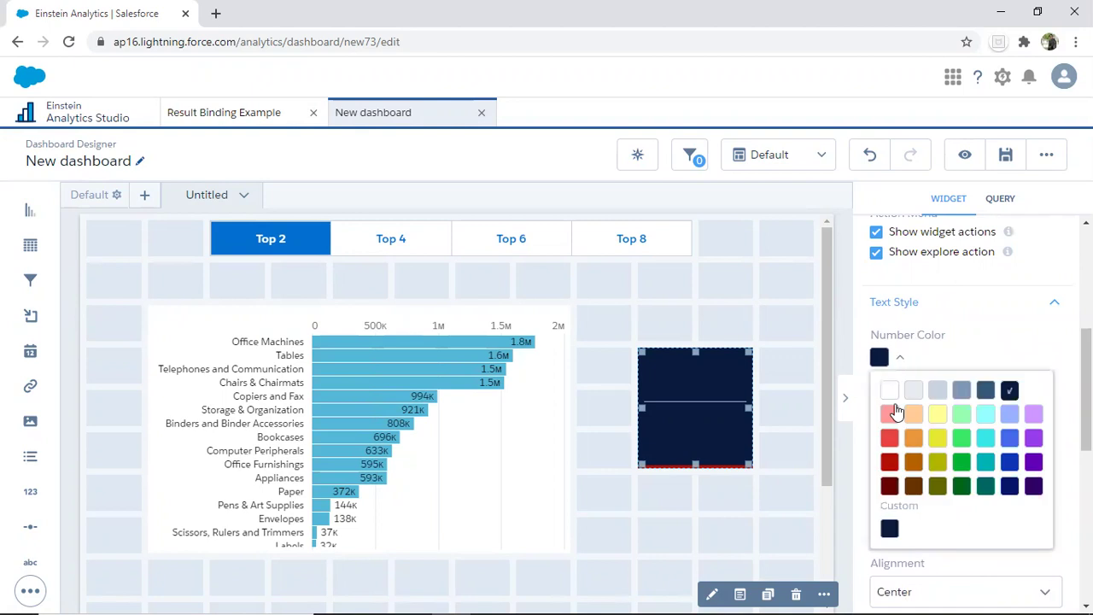
click(895, 387)
click(883, 359)
click(905, 417)
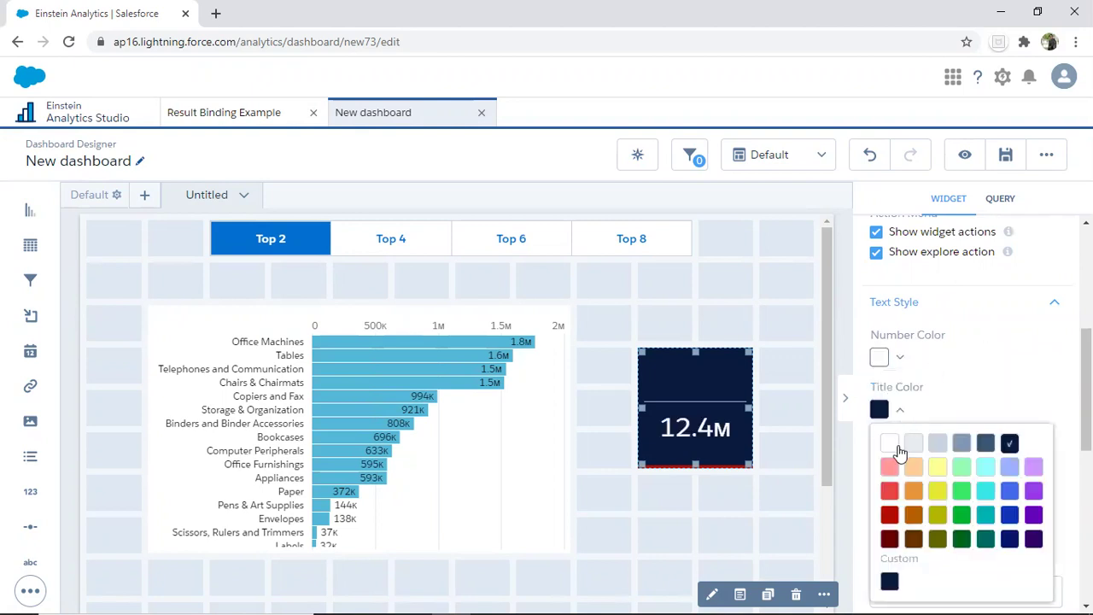
click(889, 442)
click(1004, 357)
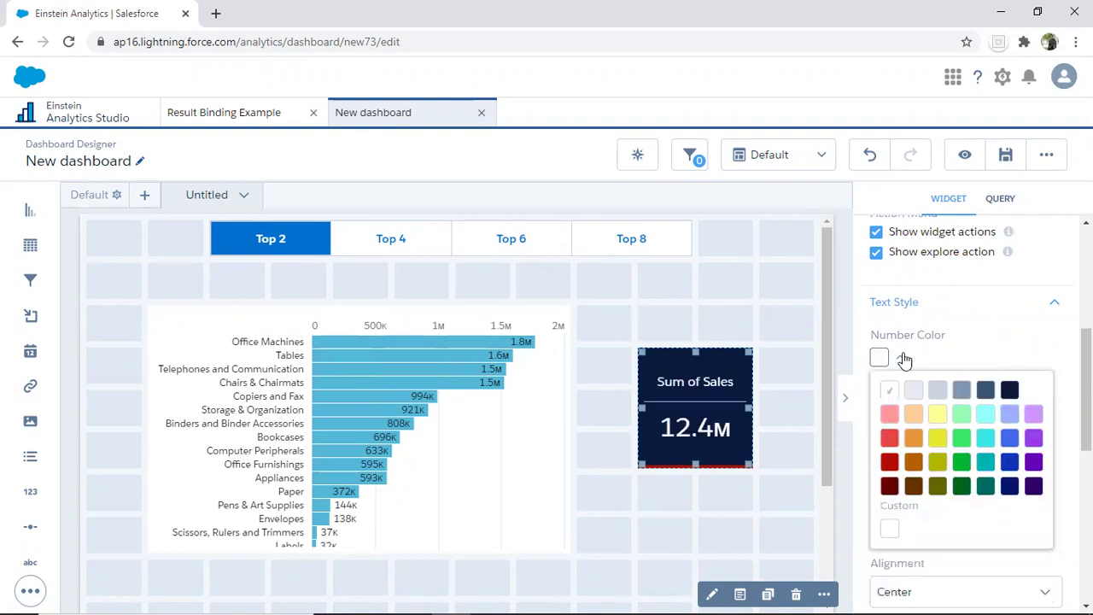
click(671, 386)
Change the number widget's title to Total Sales
scroll(957, 418, up, 3)
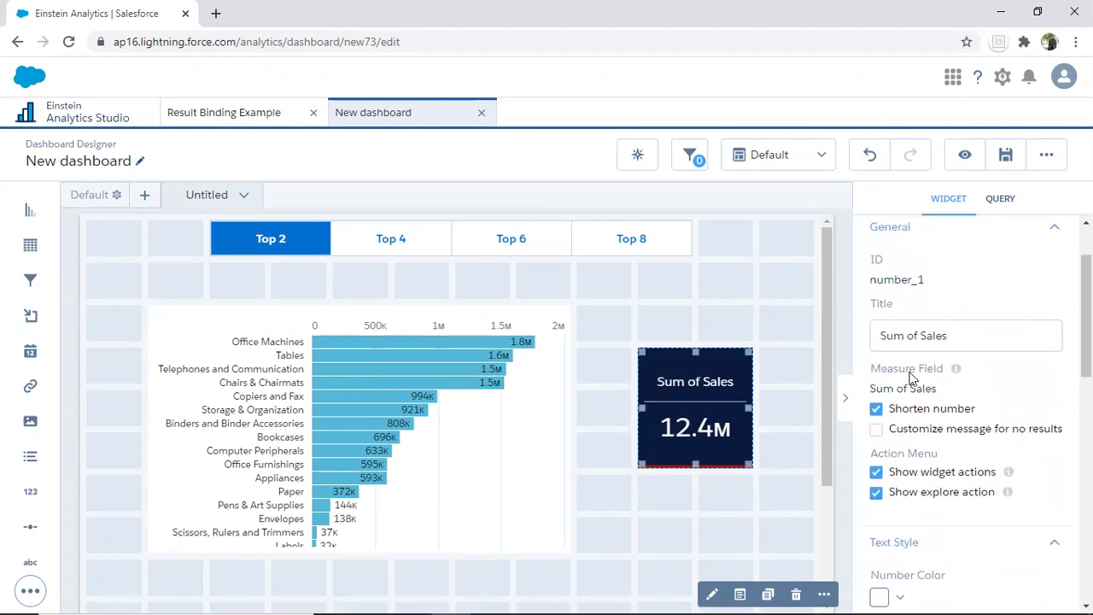
triple_click(954, 336)
text(Tota)
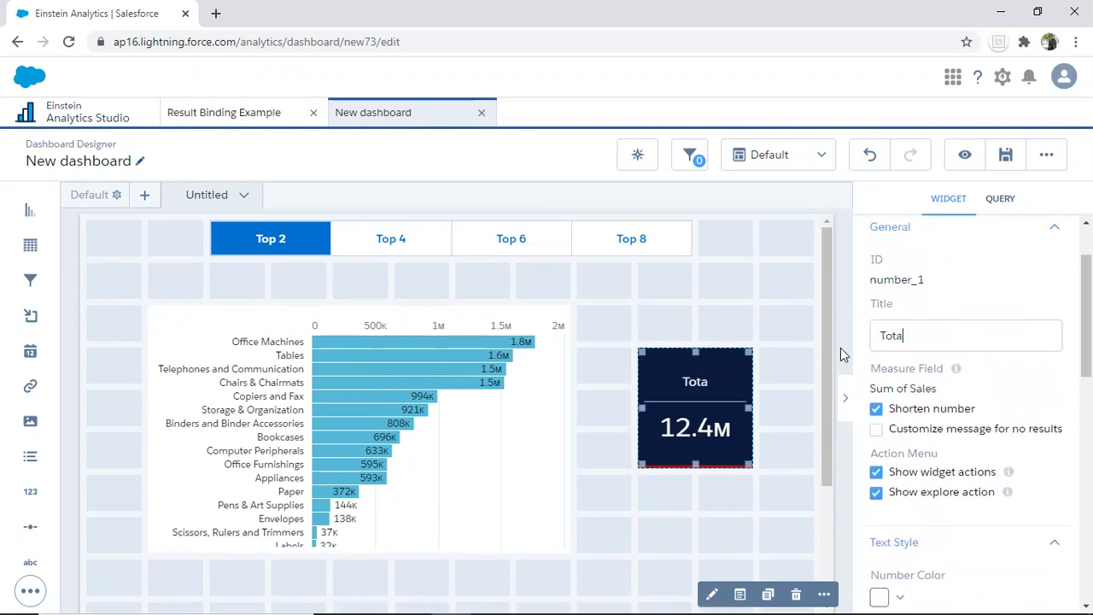
text(l Sales)
click(731, 271)
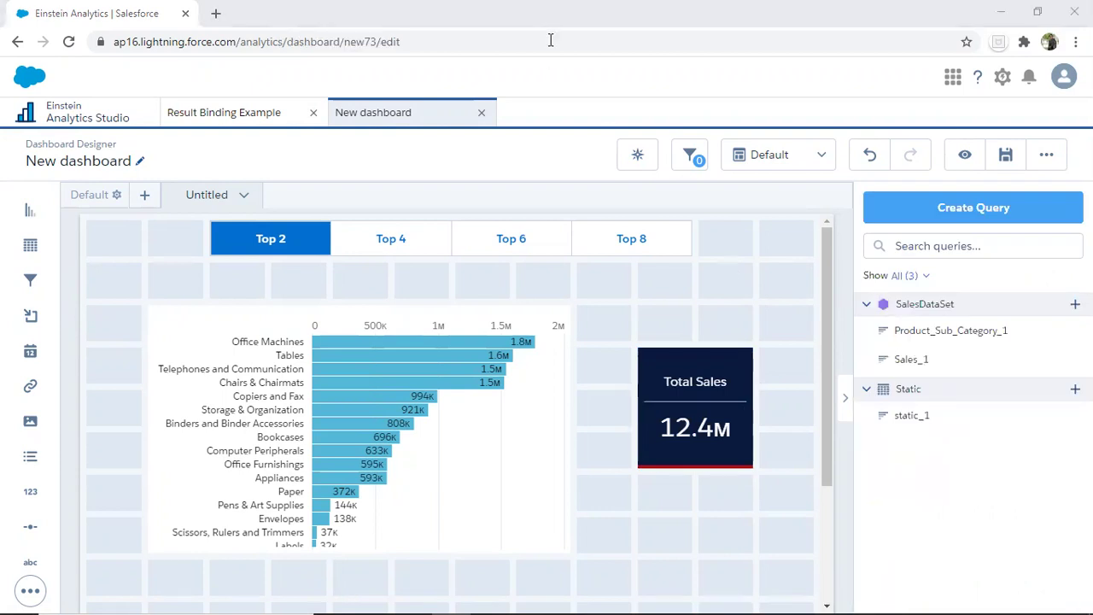
Save the dashboard under the name Sample Result Binding Dashboard, choosing an app for it
click(1004, 158)
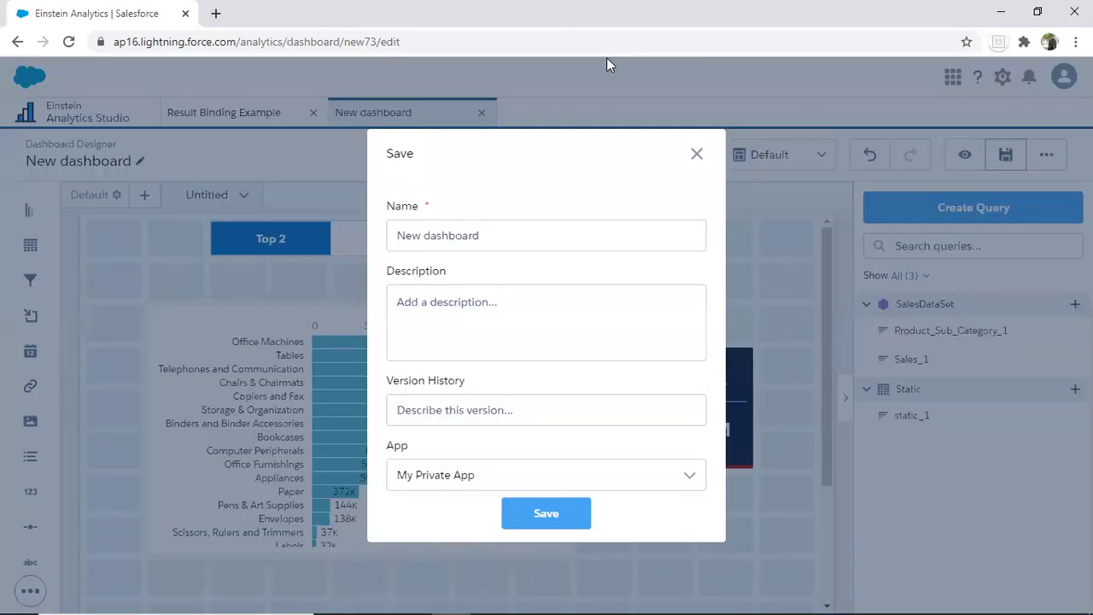
click(496, 235)
key(BackSpace)
key(BackSpace)
key(BackSpace)
key(BackSpace)
key(BackSpace)
key(BackSpace)
key(BackSpace)
key(BackSpace)
key(BackSpace)
key(BackSpace)
key(BackSpace)
key(BackSpace)
key(BackSpace)
text(Sample Resu)
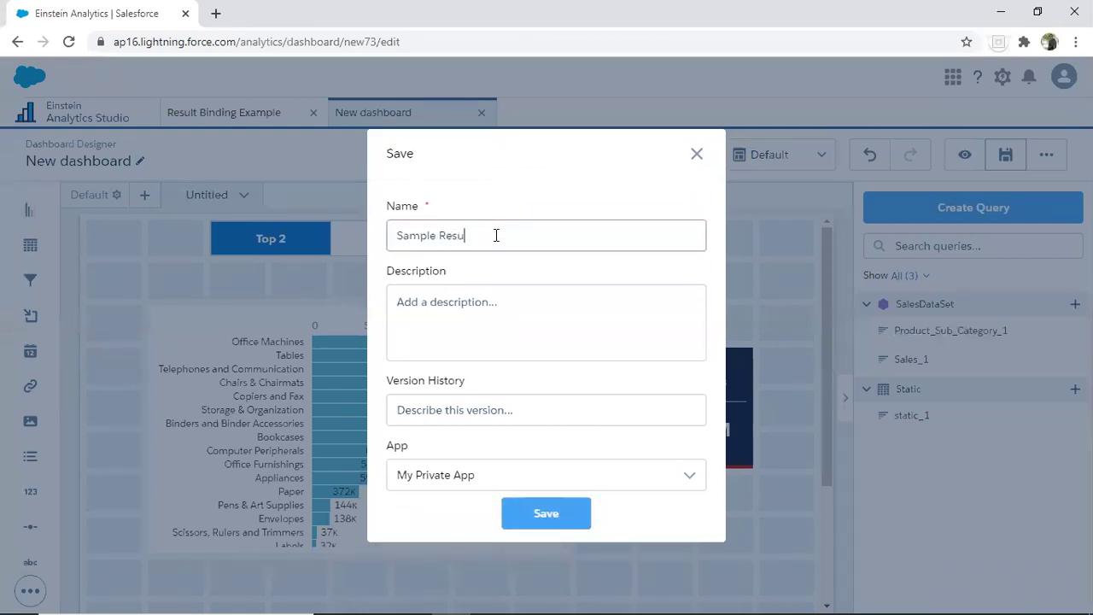
text(lt Binding)
text( Dashbaord)
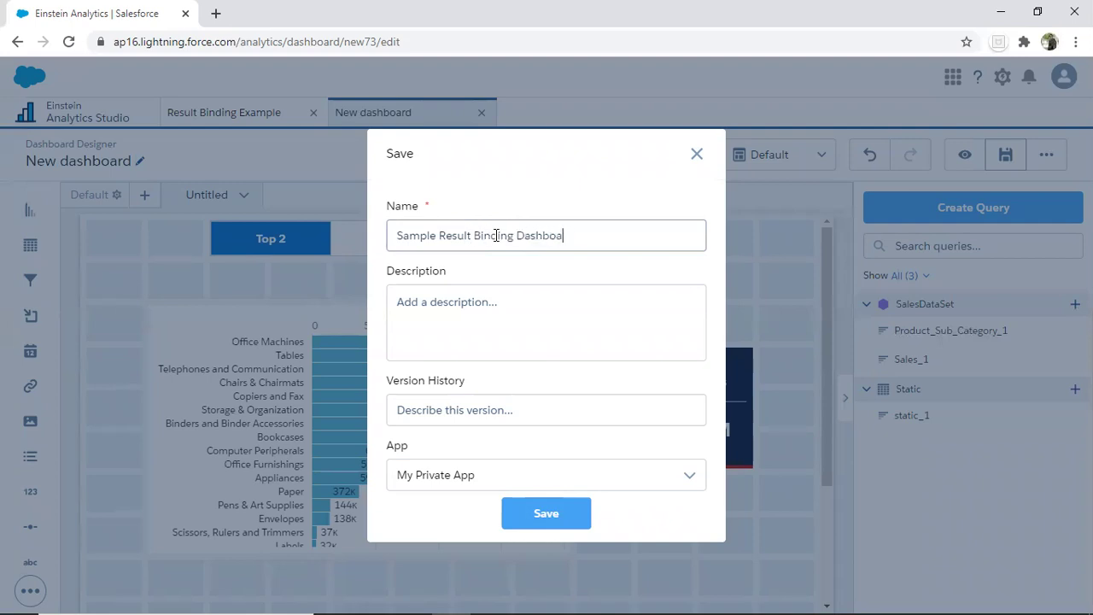
click(453, 476)
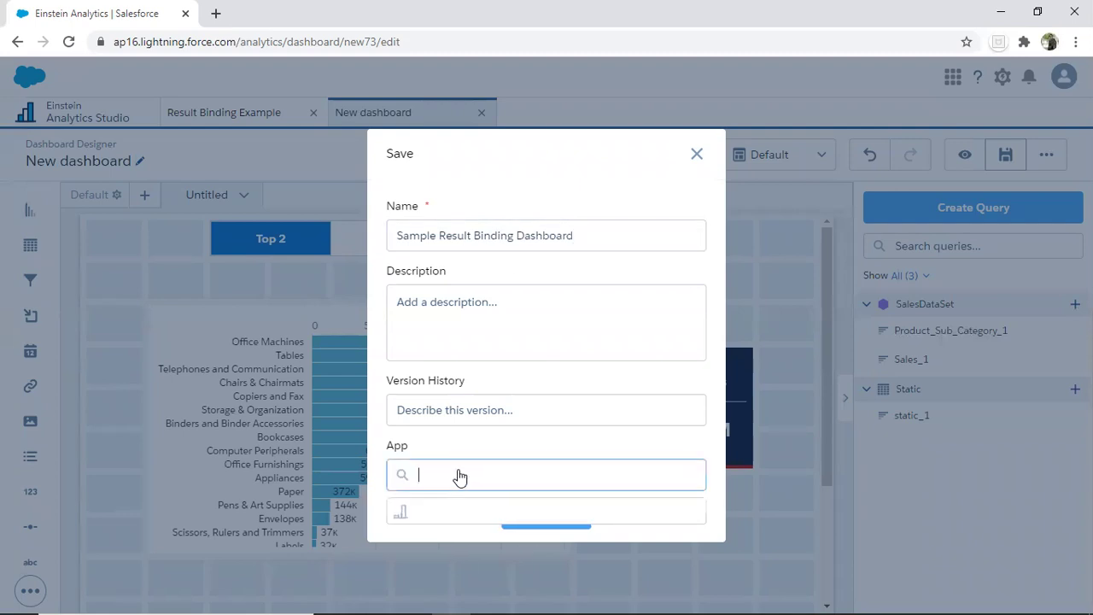
click(453, 554)
click(549, 513)
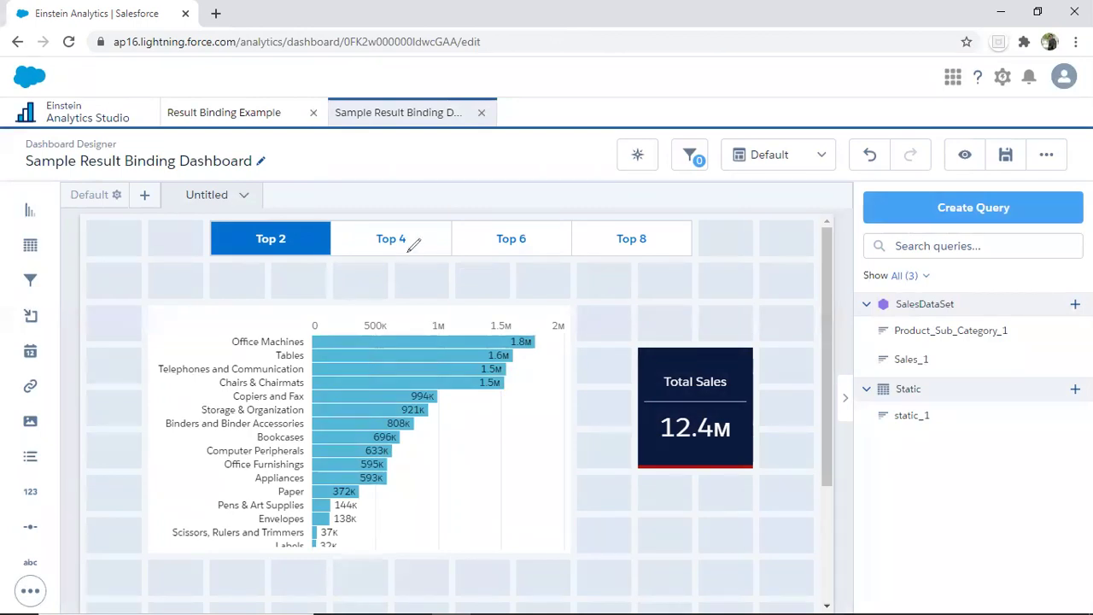
drag(132, 328, 160, 313)
drag(199, 247, 246, 228)
drag(265, 274, 271, 258)
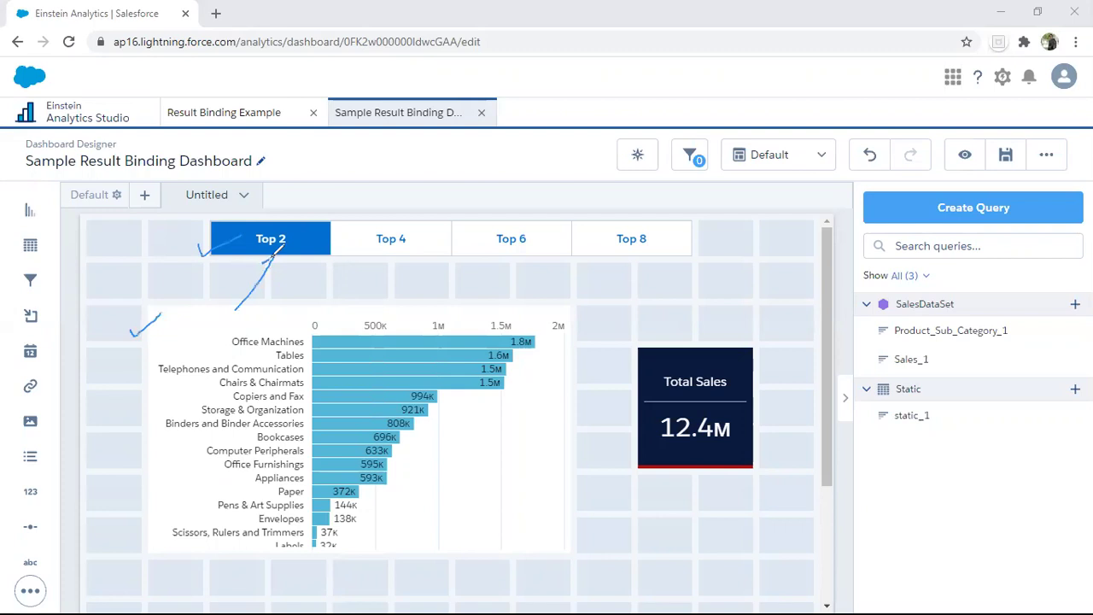
drag(223, 298, 248, 317)
mouse_move(573, 410)
mouse_down()
mouse_move(634, 407)
mouse_move(587, 416)
mouse_up()
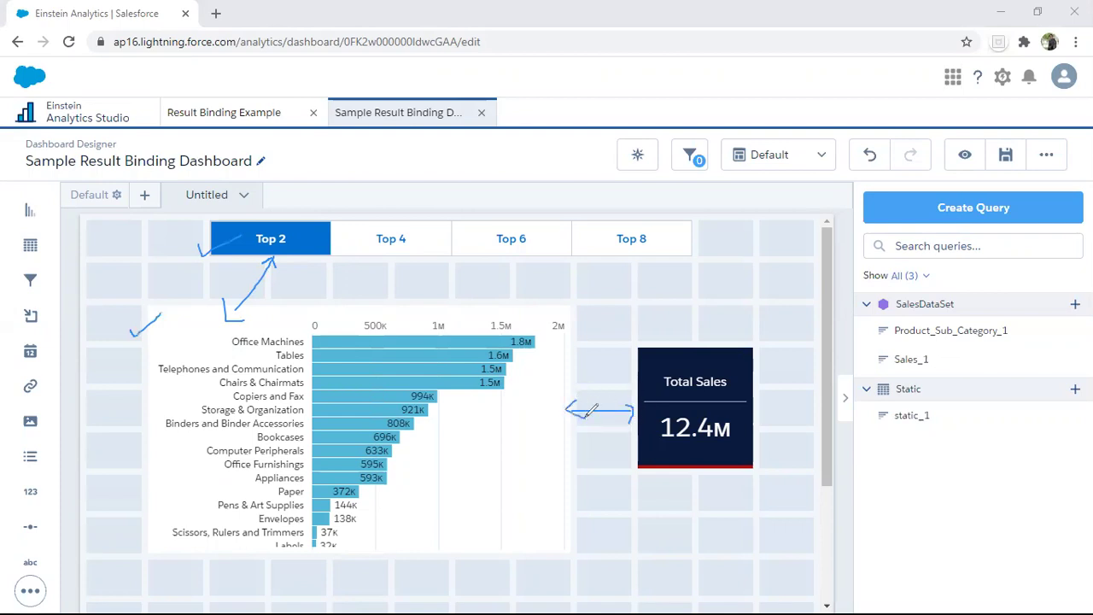
mouse_move(273, 251)
mouse_down()
mouse_move(237, 283)
mouse_move(249, 323)
mouse_up()
mouse_move(585, 371)
mouse_down()
mouse_move(573, 346)
mouse_move(586, 370)
mouse_move(603, 370)
mouse_move(619, 343)
mouse_move(619, 368)
mouse_move(636, 351)
mouse_move(652, 366)
mouse_move(656, 340)
mouse_move(709, 335)
mouse_up()
mouse_move(282, 280)
mouse_down()
mouse_move(267, 290)
mouse_move(299, 295)
mouse_move(318, 263)
mouse_move(389, 304)
mouse_move(376, 269)
mouse_move(391, 299)
mouse_move(431, 294)
mouse_up()
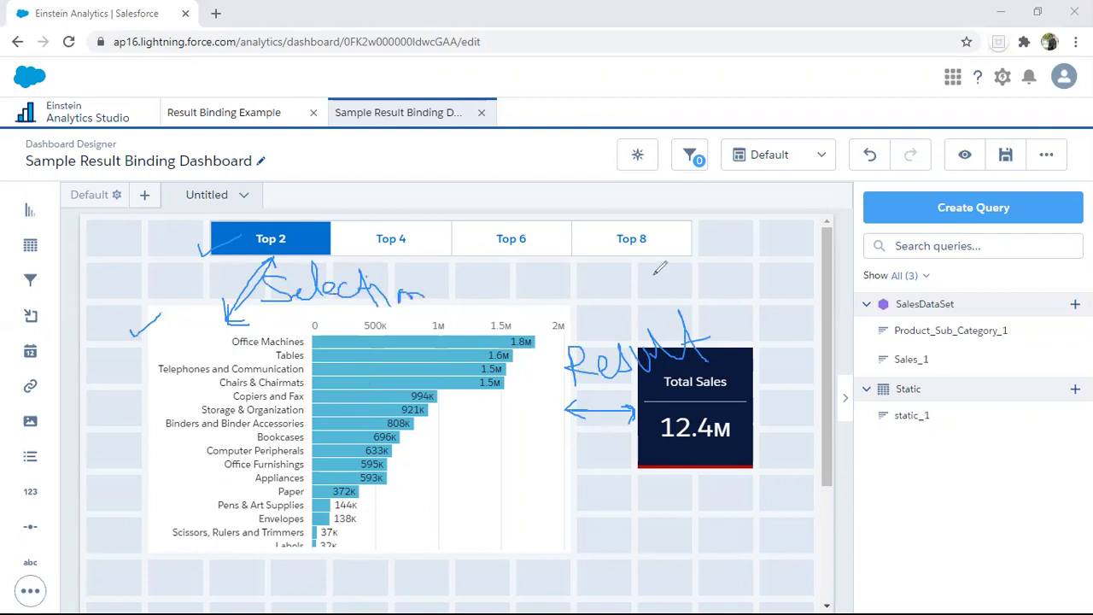
key(e)
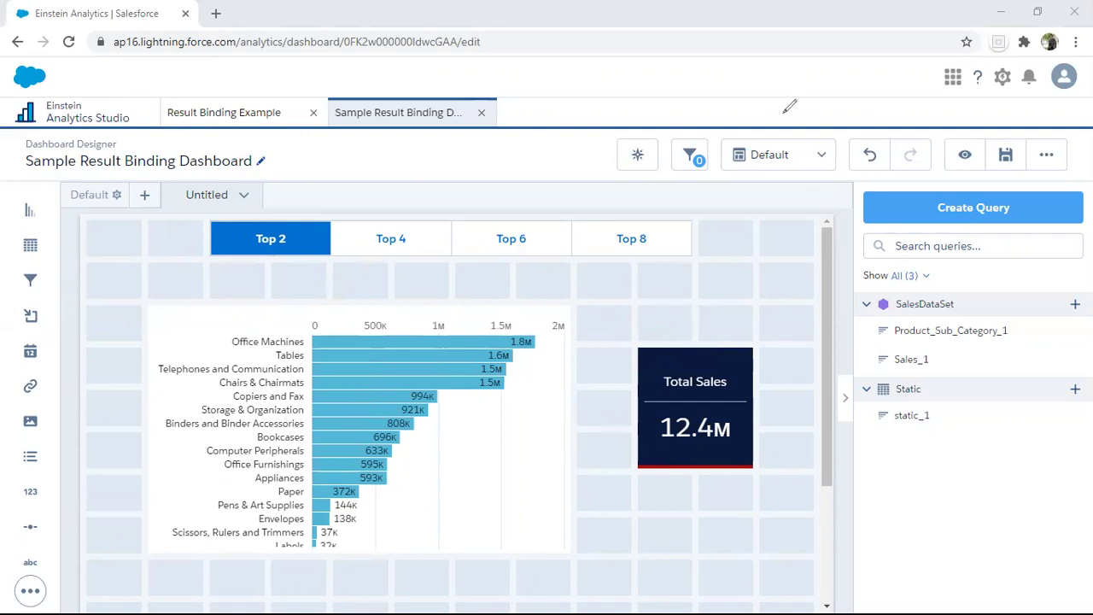
Preview the dashboard and examine its JSON structure, folding gridLayouts, the Sales_1, static_1 and Product_Sub_Category_1 steps, and widgetStyle
click(964, 155)
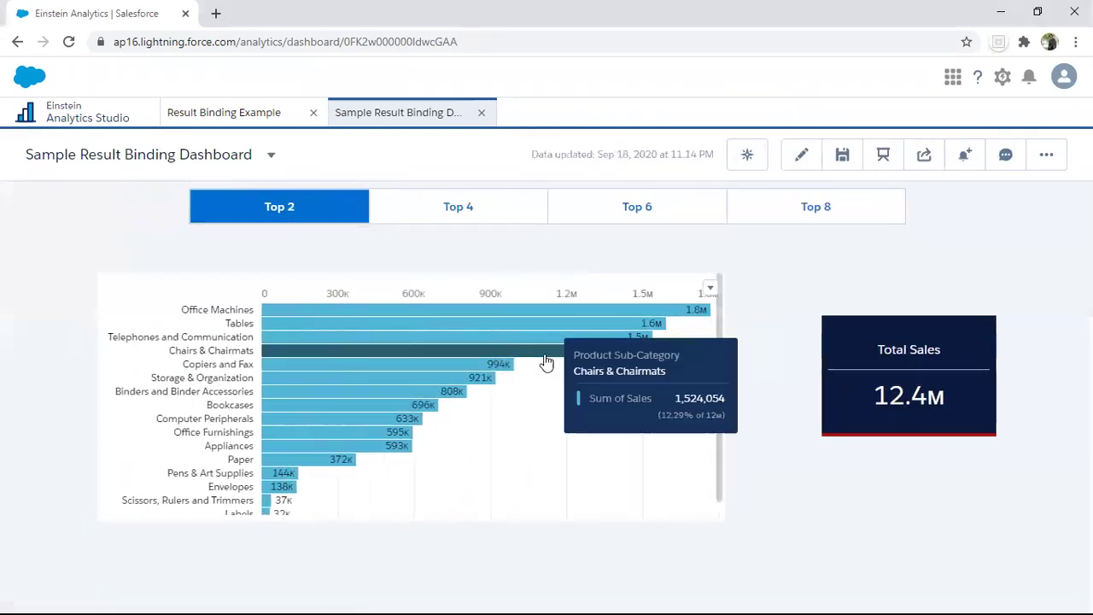
key(ctrl+e)
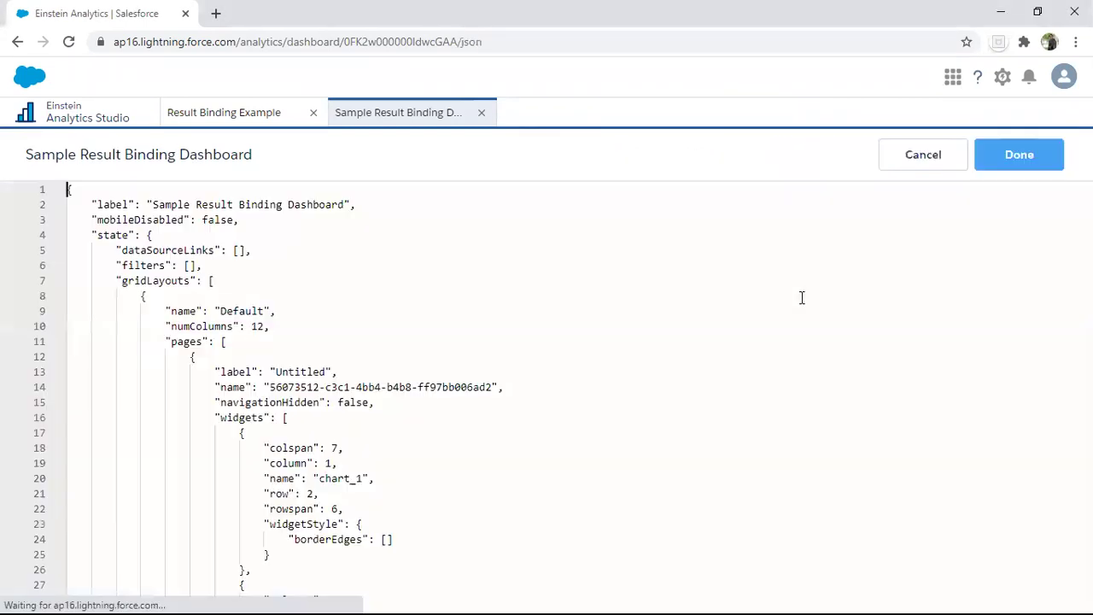
click(57, 296)
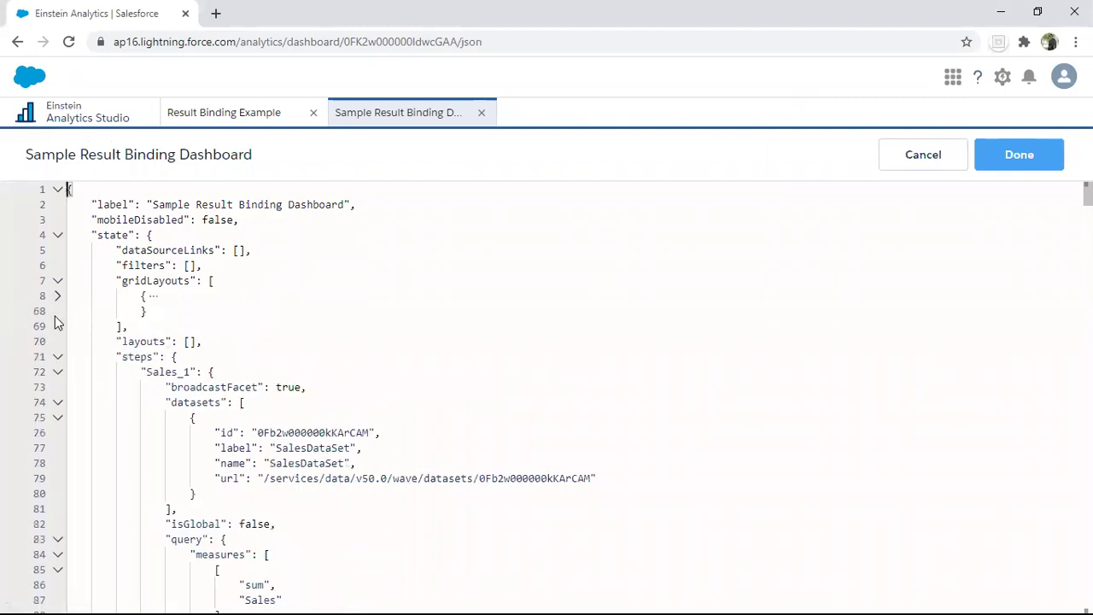
click(57, 281)
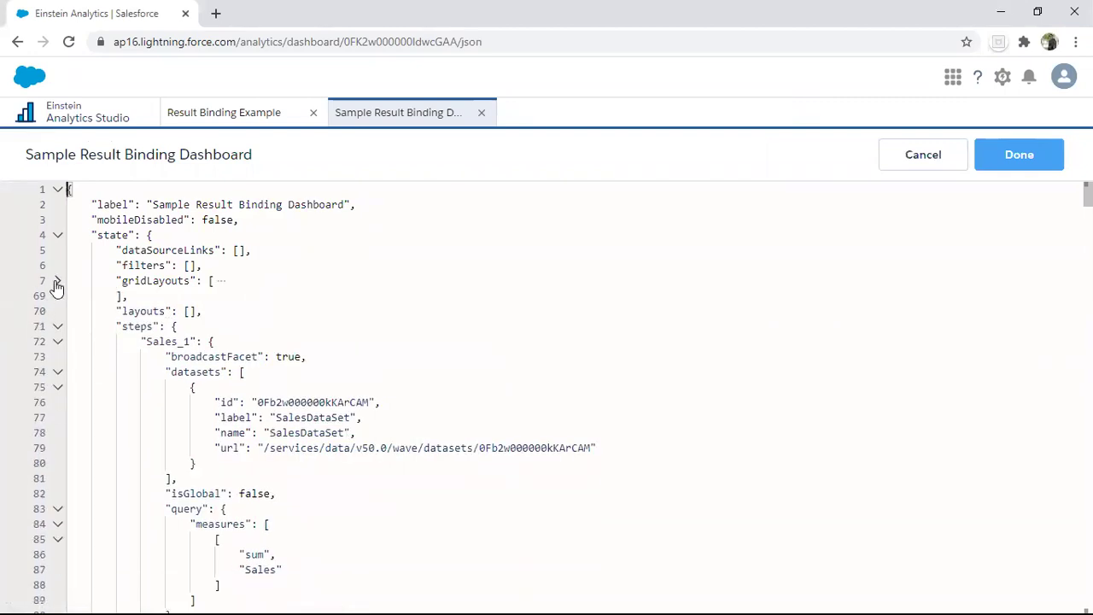
click(58, 341)
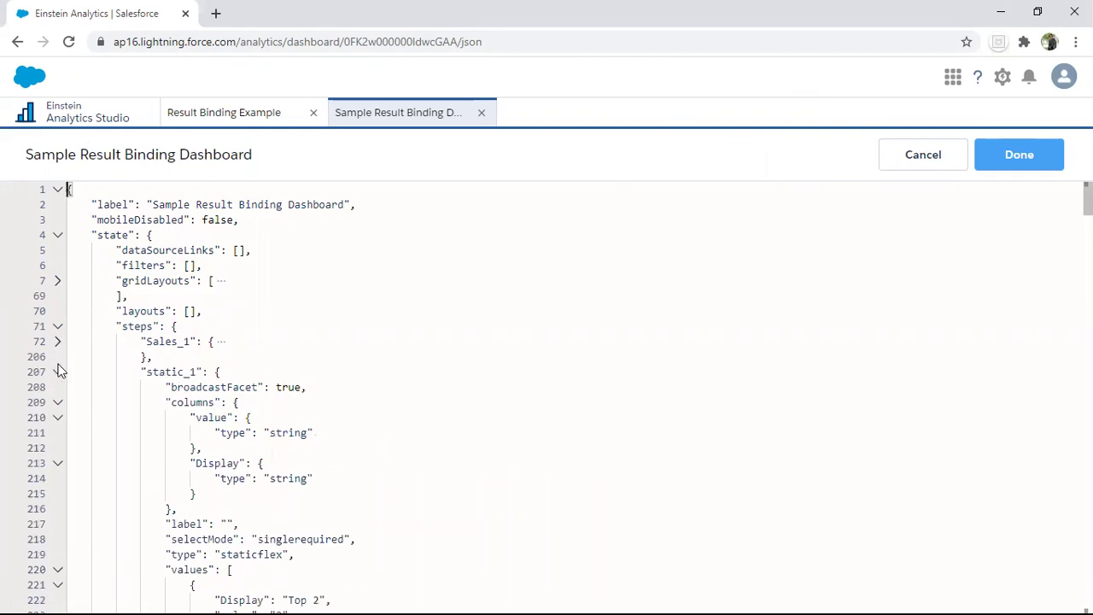
click(58, 373)
click(58, 402)
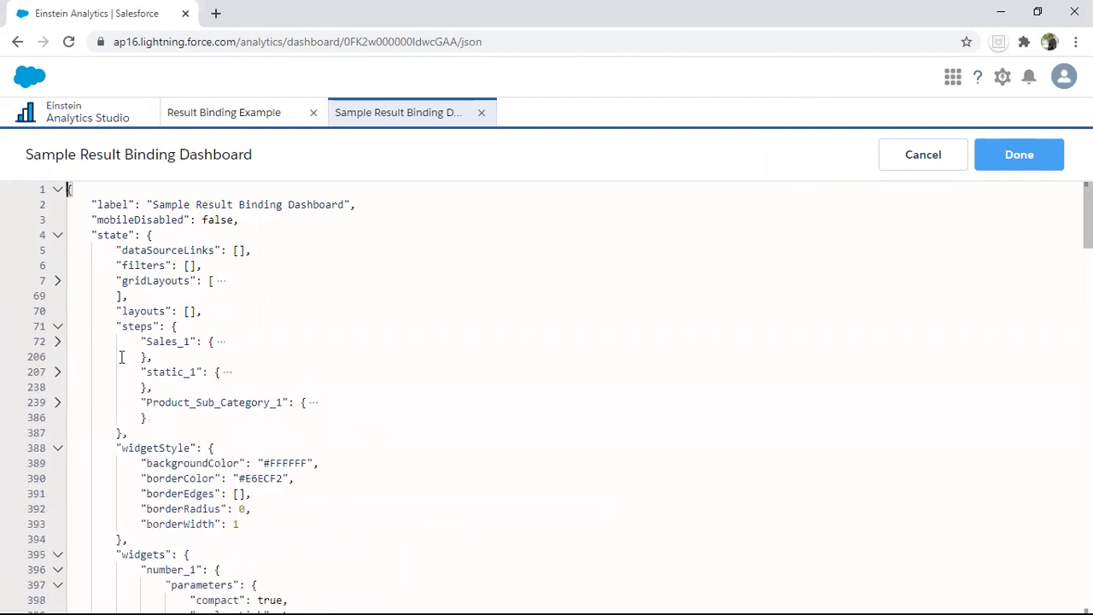
click(57, 447)
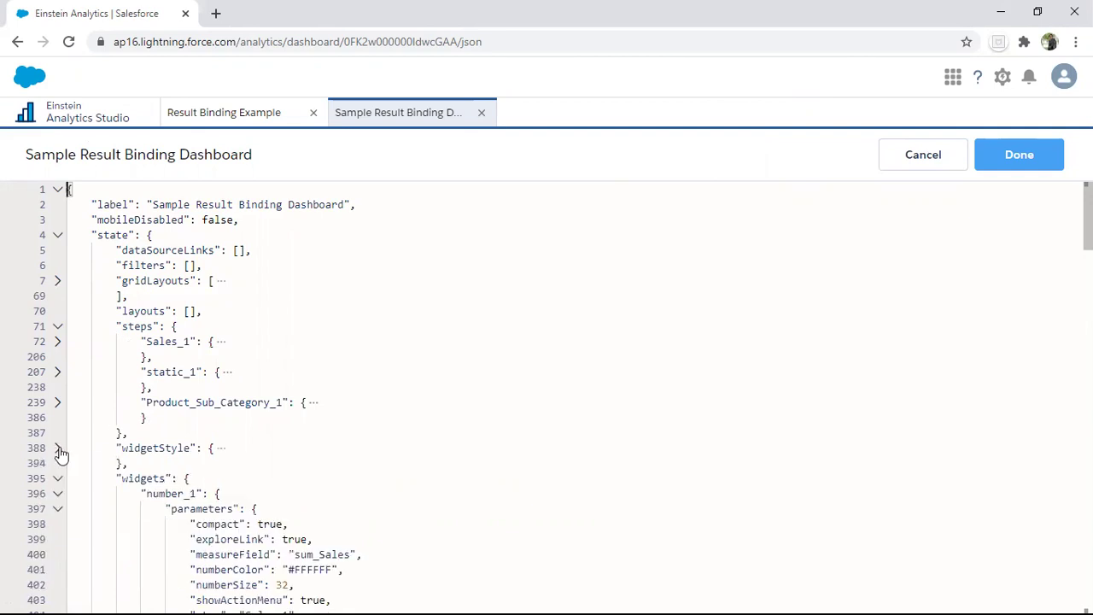
click(1039, 168)
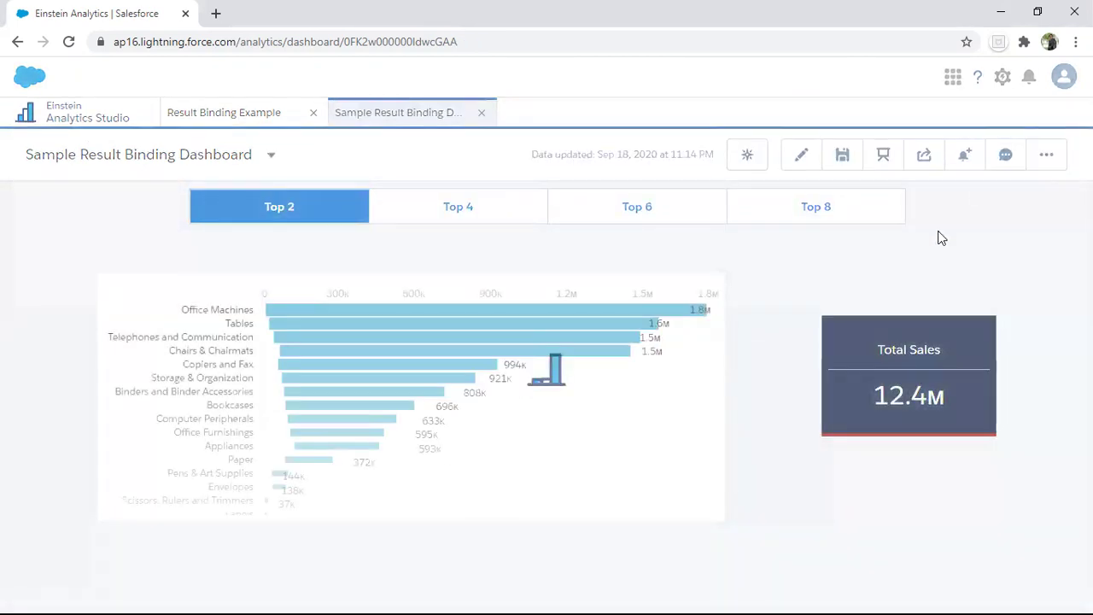
Convert the bar chart's Product_Sub_Category_1 query to SAQL by removing its limit line, run it and update the chart
click(801, 154)
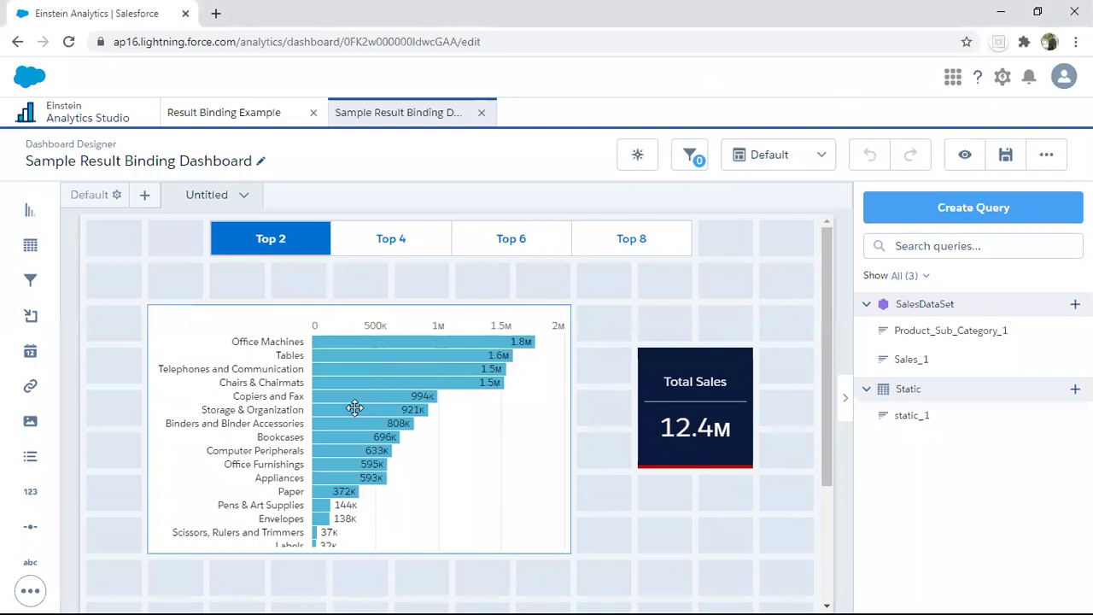
double_click(356, 408)
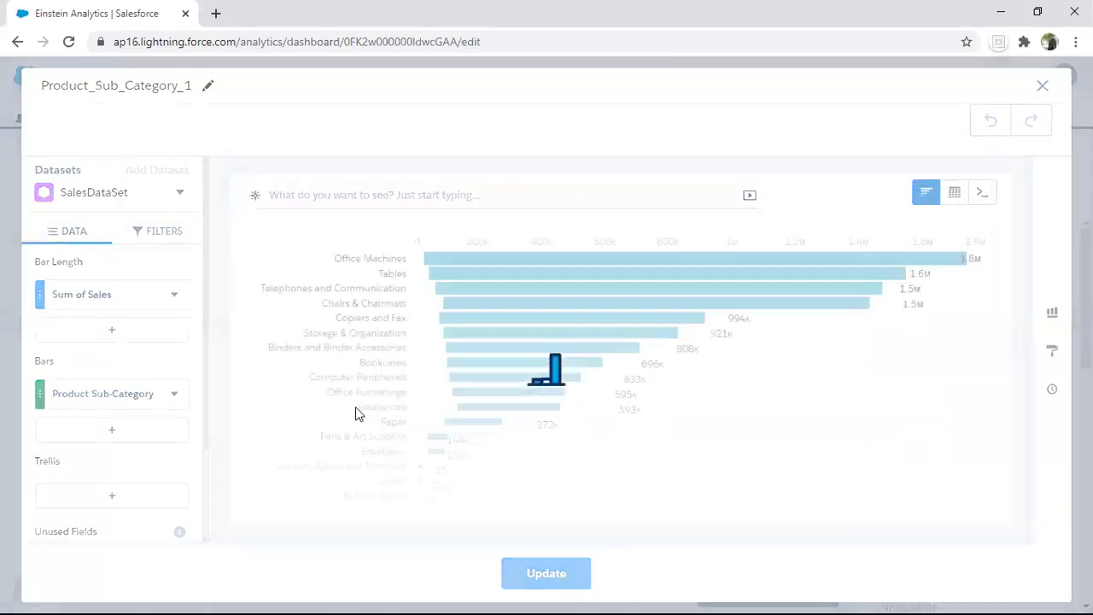
click(981, 193)
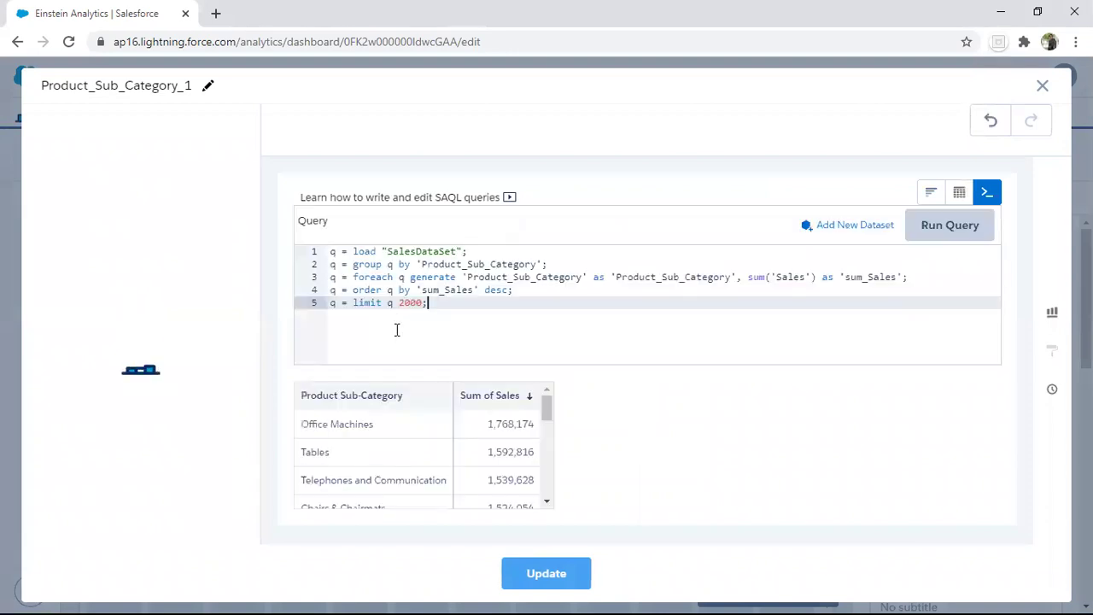
drag(437, 306, 293, 305)
key(BackSpace)
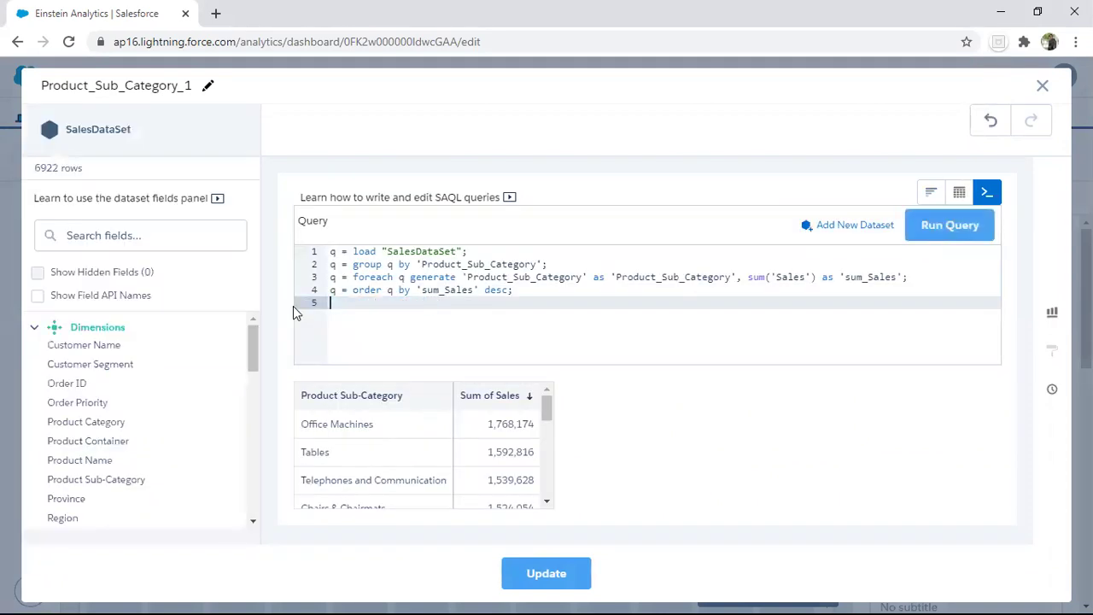
click(950, 226)
click(549, 587)
click(547, 584)
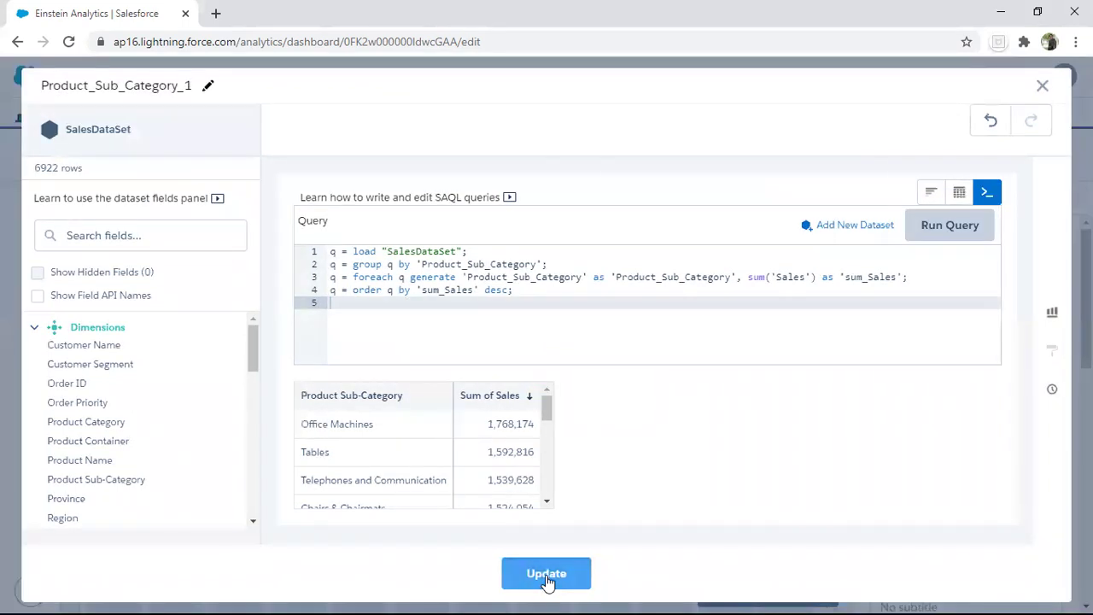
Convert the Total Sales widget's Sales_1 query to SAQL by removing its limit line, run it and update the widget
double_click(710, 398)
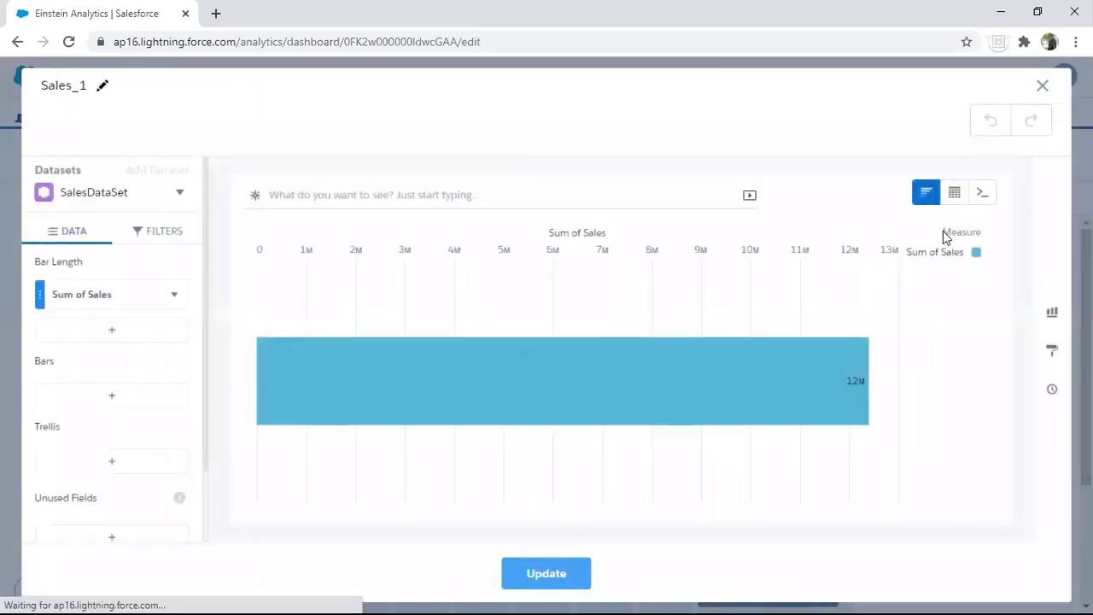
click(982, 193)
drag(432, 290, 287, 296)
key(BackSpace)
click(948, 224)
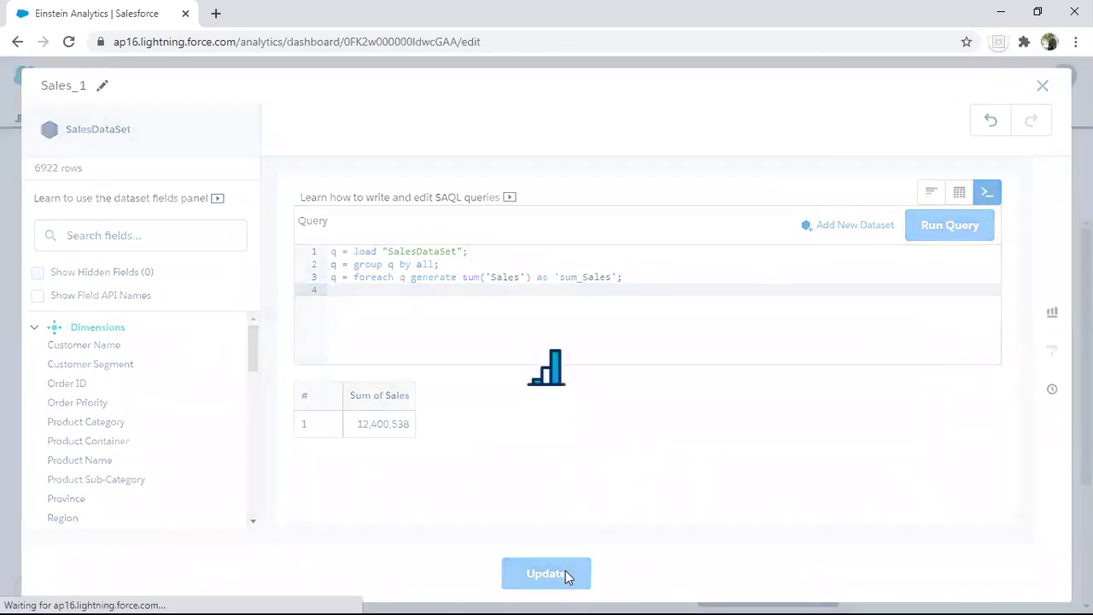
click(538, 576)
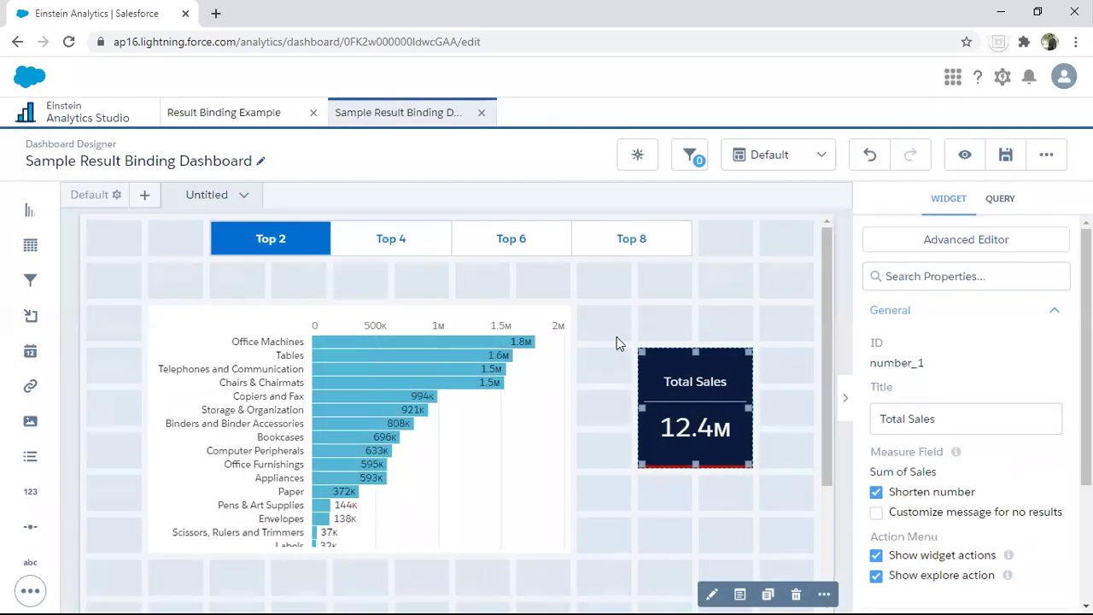
Examine the queries of the Sales_1 and Product_Sub_Category_1 steps in the dashboard JSON, folding gridLayouts, Sales_1 and static_1
key(ctrl+e)
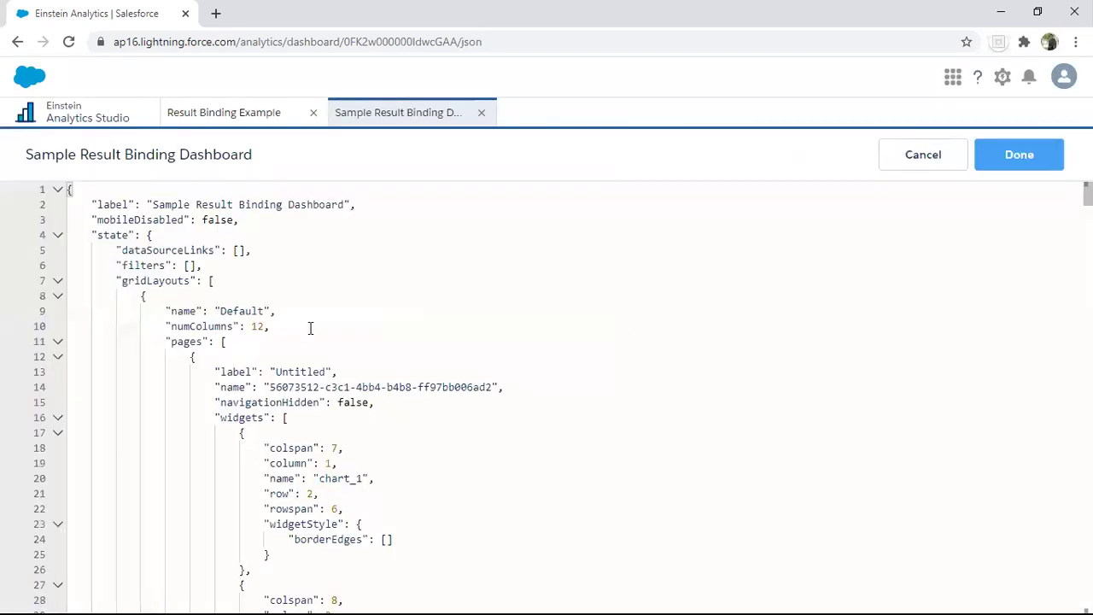
click(58, 282)
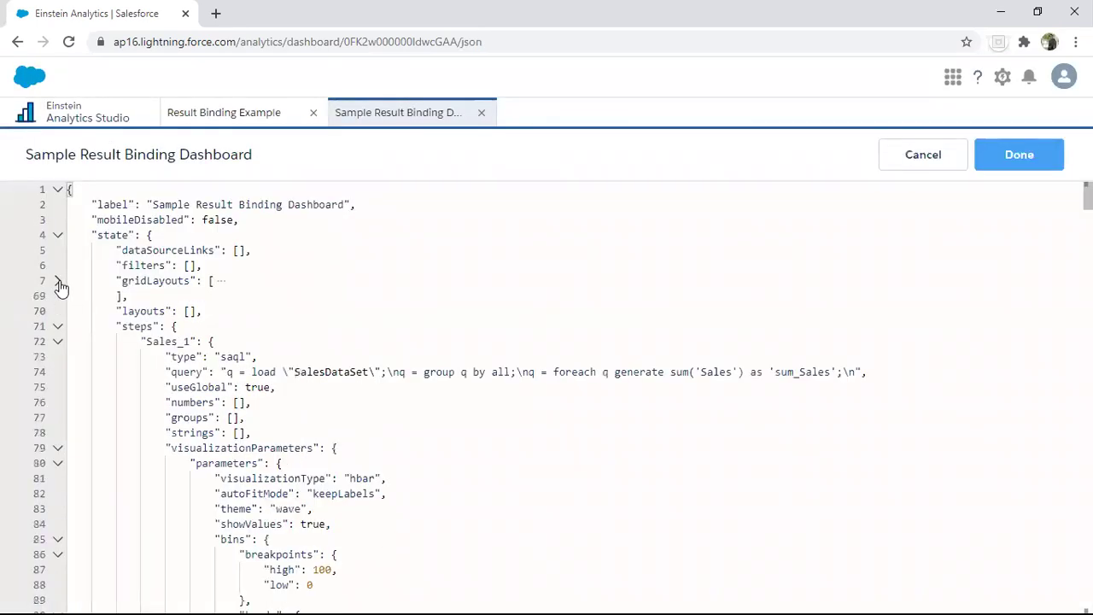
drag(165, 371, 468, 377)
click(58, 341)
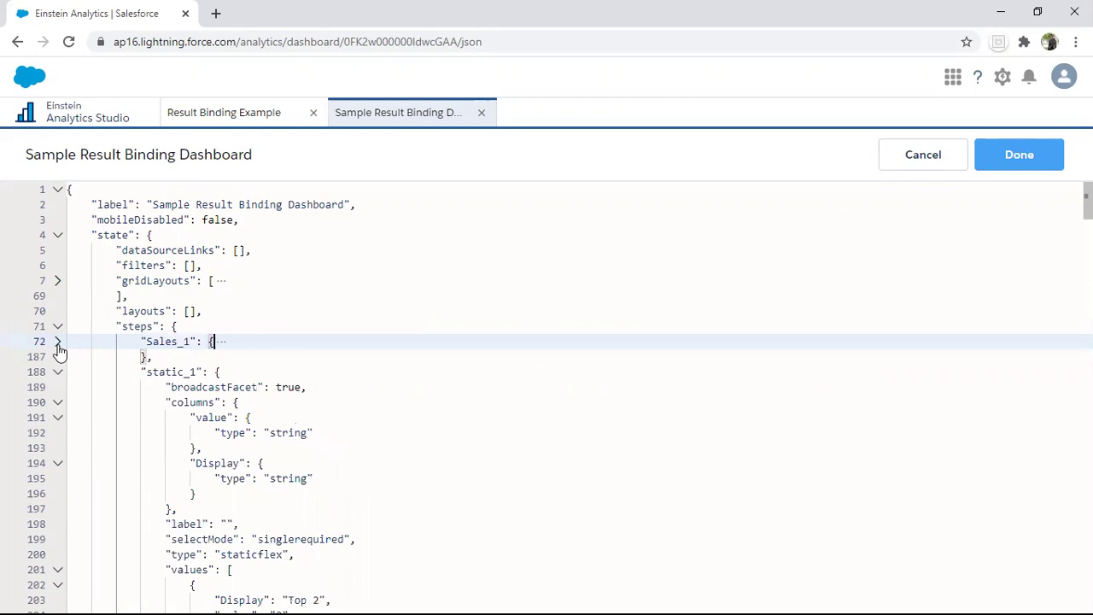
scroll(181, 422, down, 2)
scroll(170, 401, up, 2)
click(58, 373)
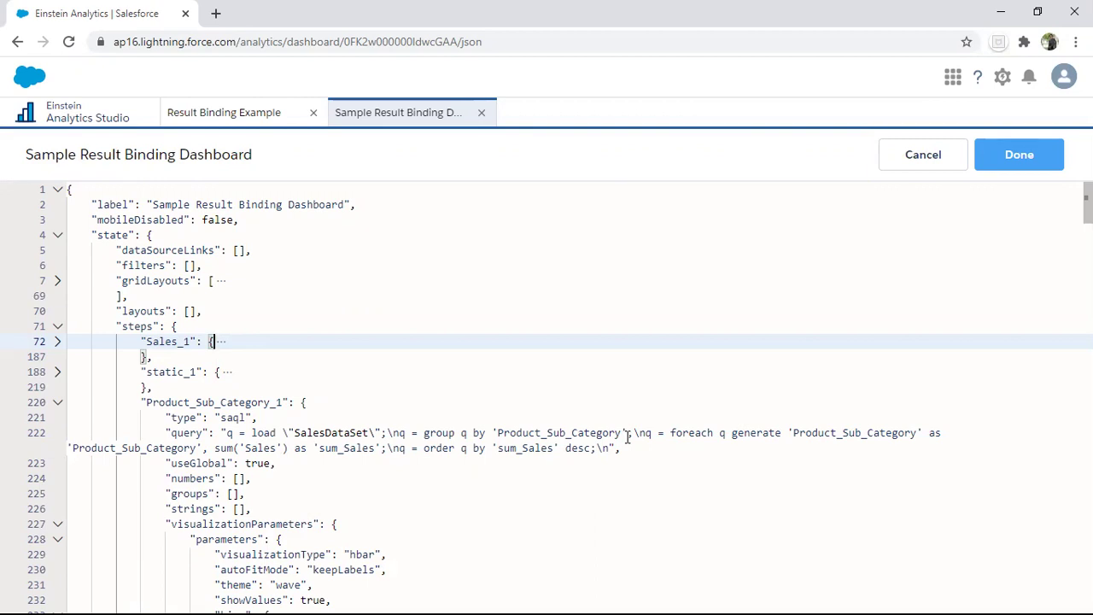
Close the JSON, preview the dashboard and check how the chart and Total Sales react to Top 6
click(1005, 154)
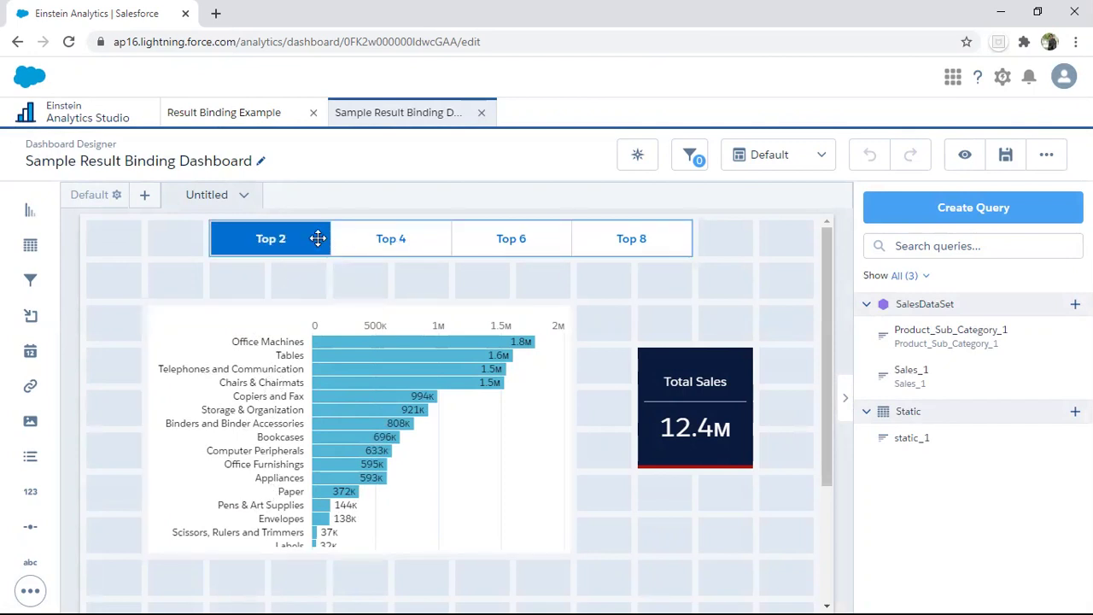
click(954, 156)
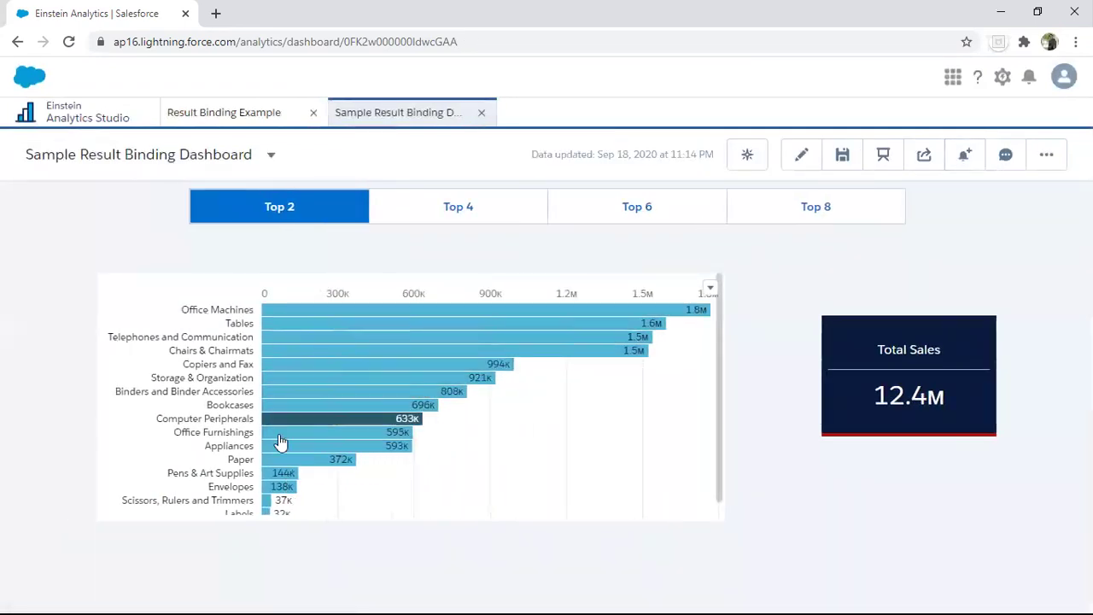
click(701, 211)
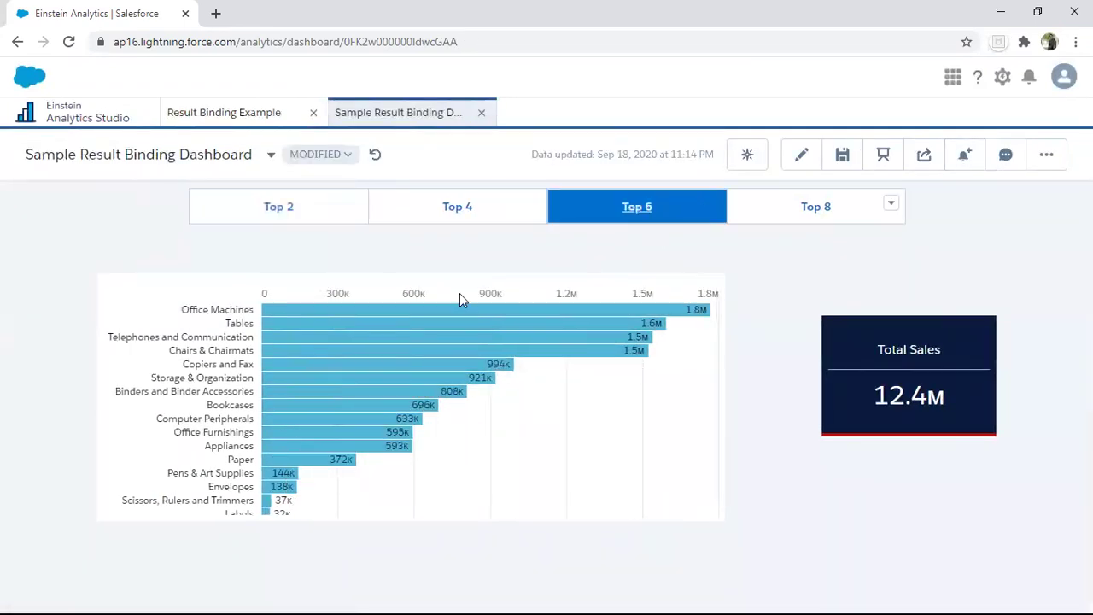
Append the limit statement q=limit q {{}} after the last \n of the Product_Sub_Category_1 query in the dashboard JSON
key(ctrl+e)
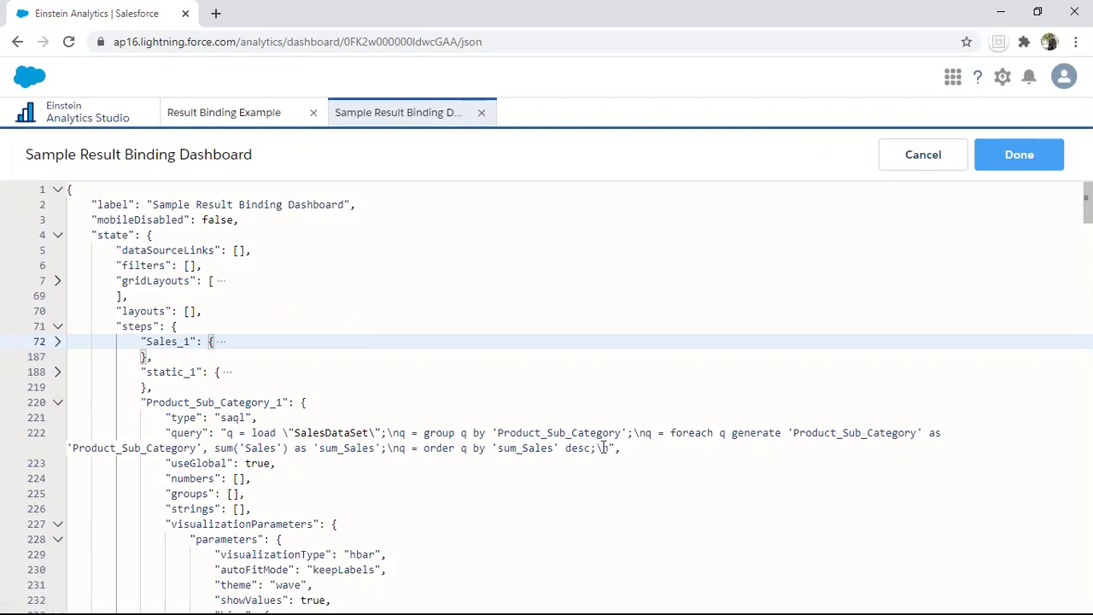
click(602, 448)
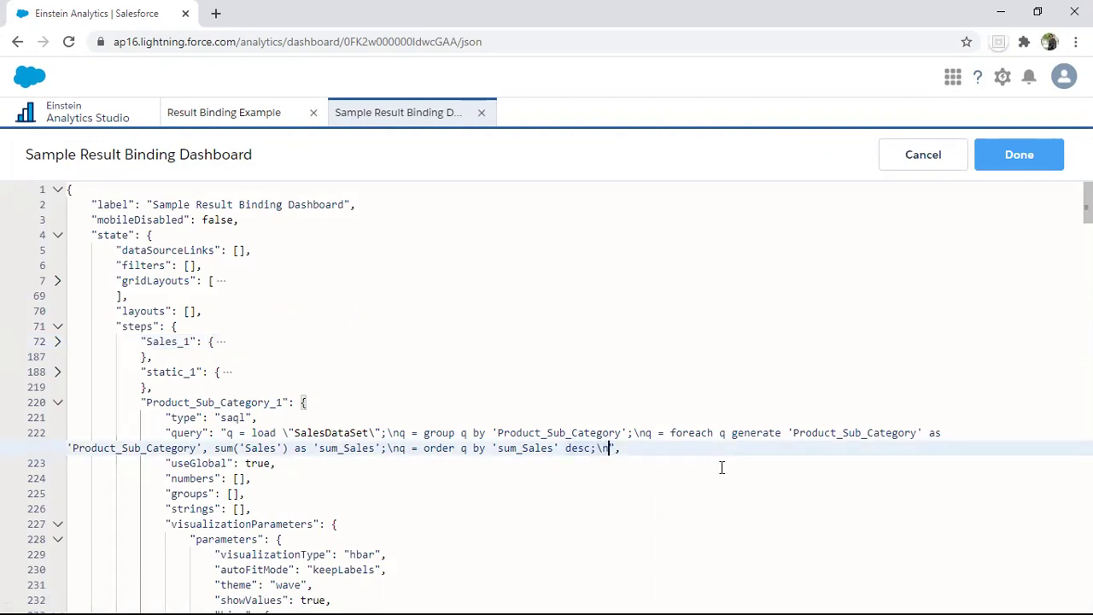
text(\nq)
key(ctrl+plus)
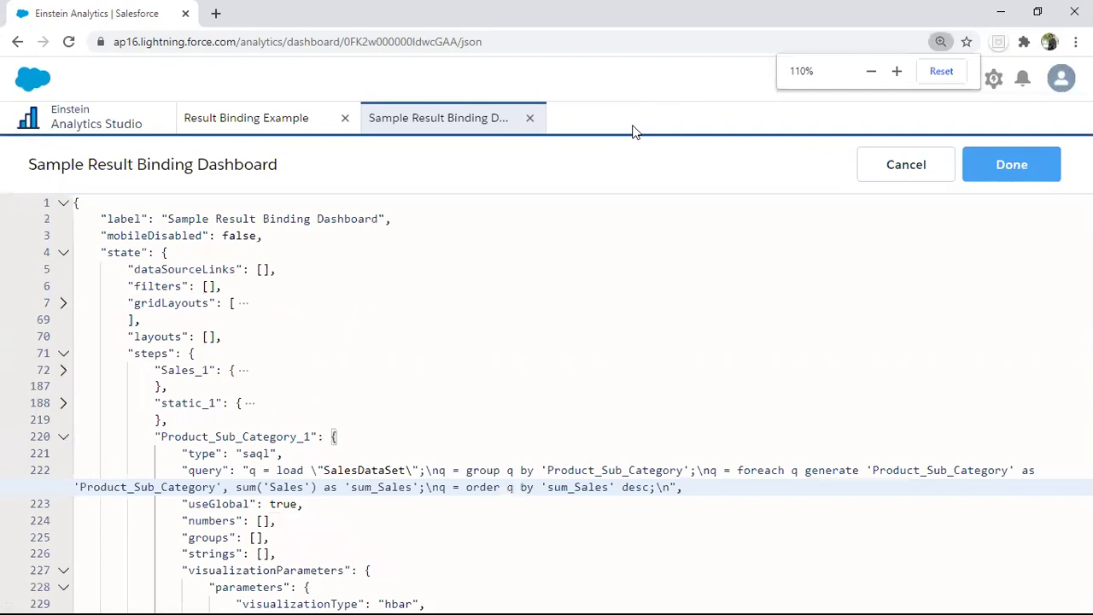
key(ctrl+plus)
key(ctrl+plus)
scroll(624, 353, down, 2)
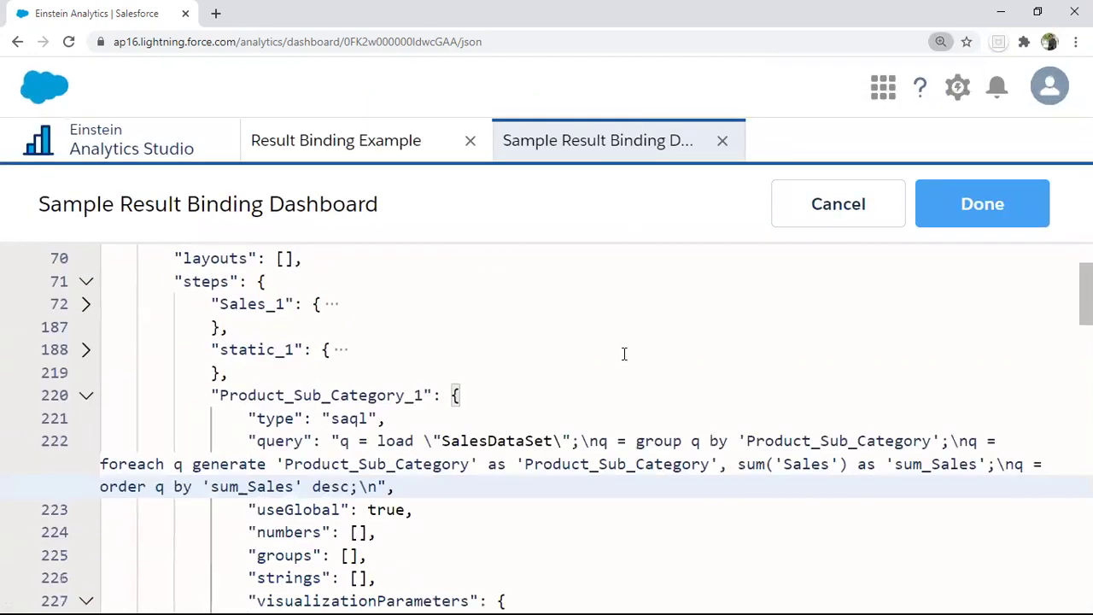
click(375, 488)
text(q=)
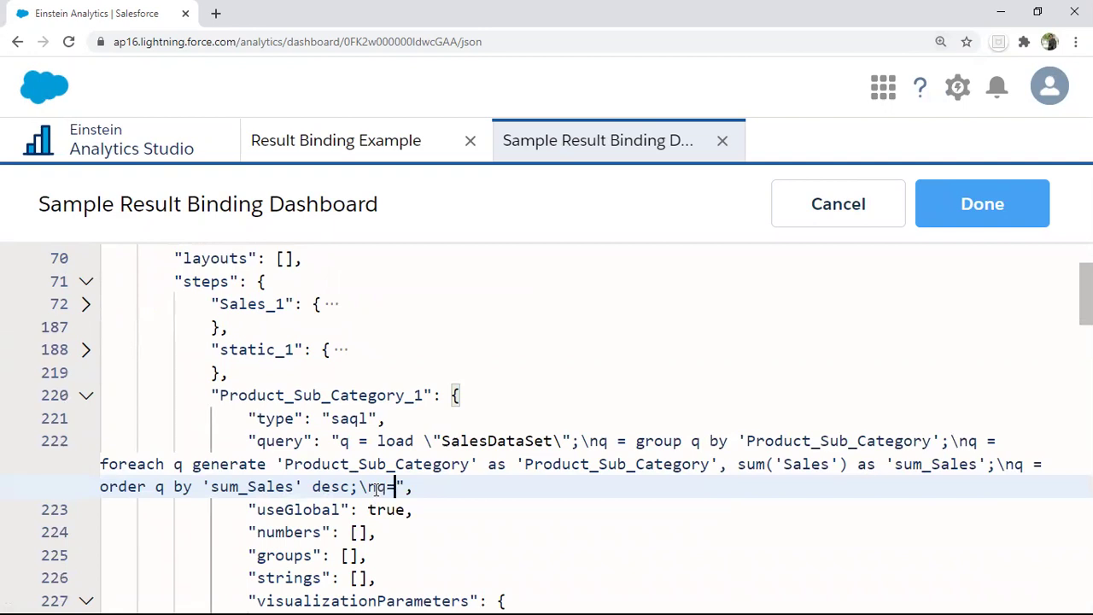
text(limit q {{)
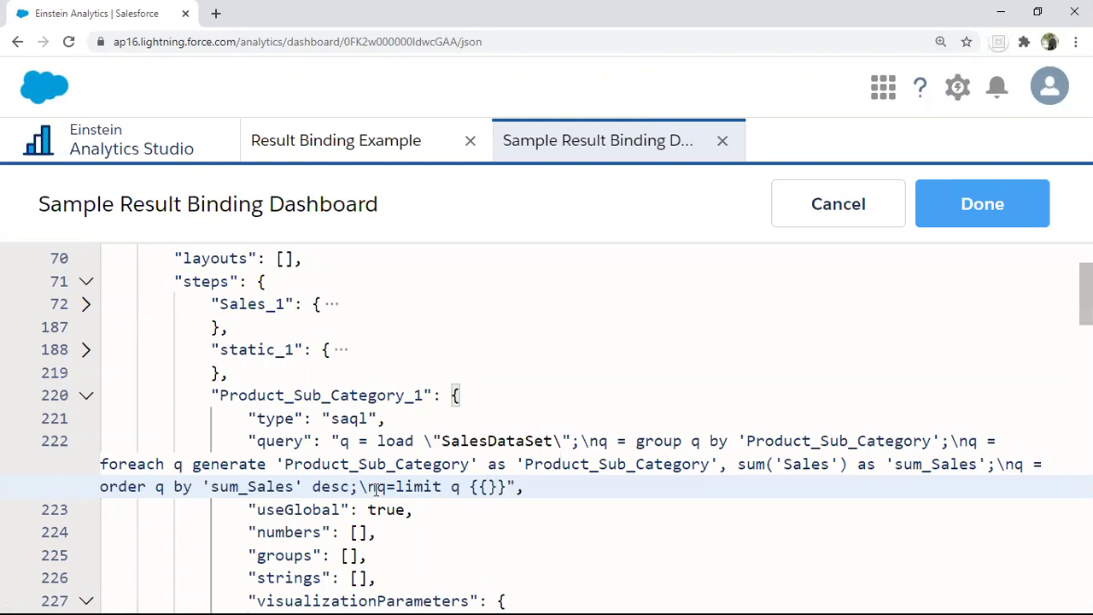
Fill the limit statement's empty binding braces with column().asObject()
text(column)
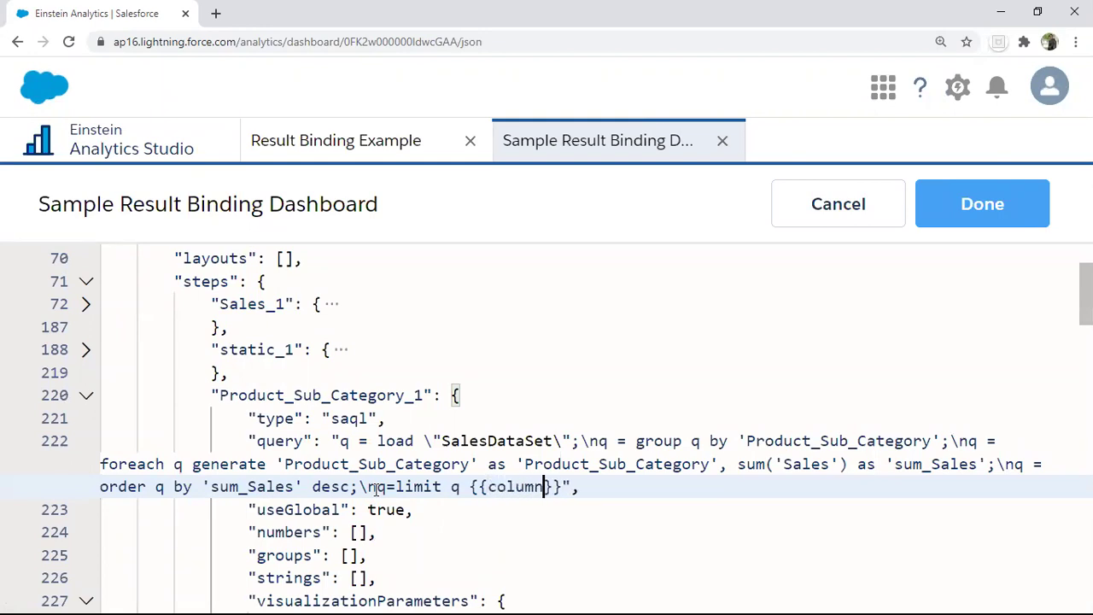
text(().asObject()
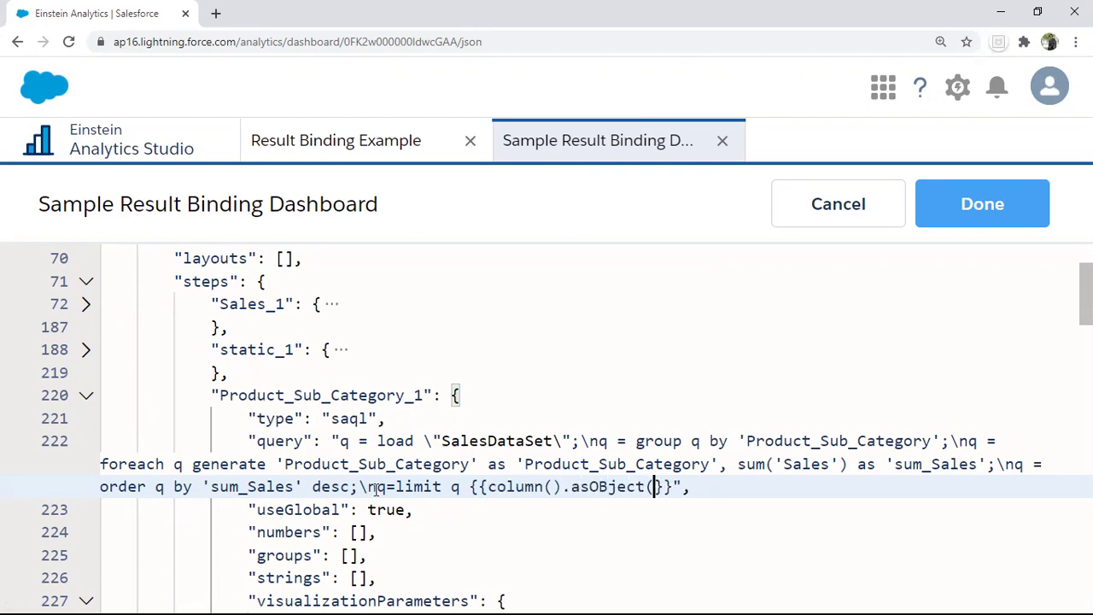
key(BackSpace)
key(BackSpace)
key(BackSpace)
key(BackSpace)
key(BackSpace)
key(BackSpace)
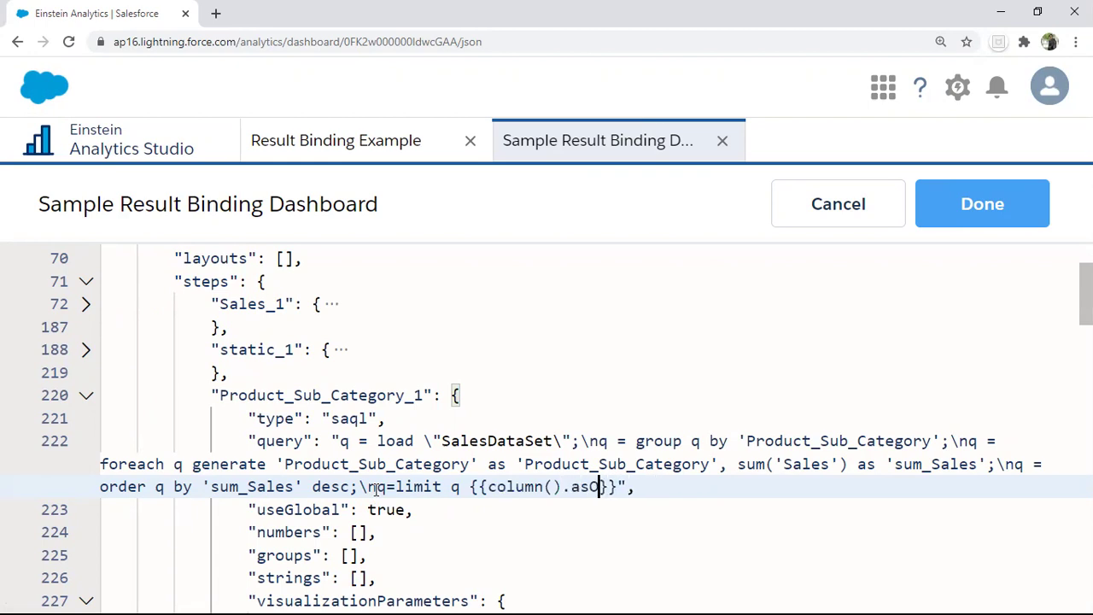
text(bject()
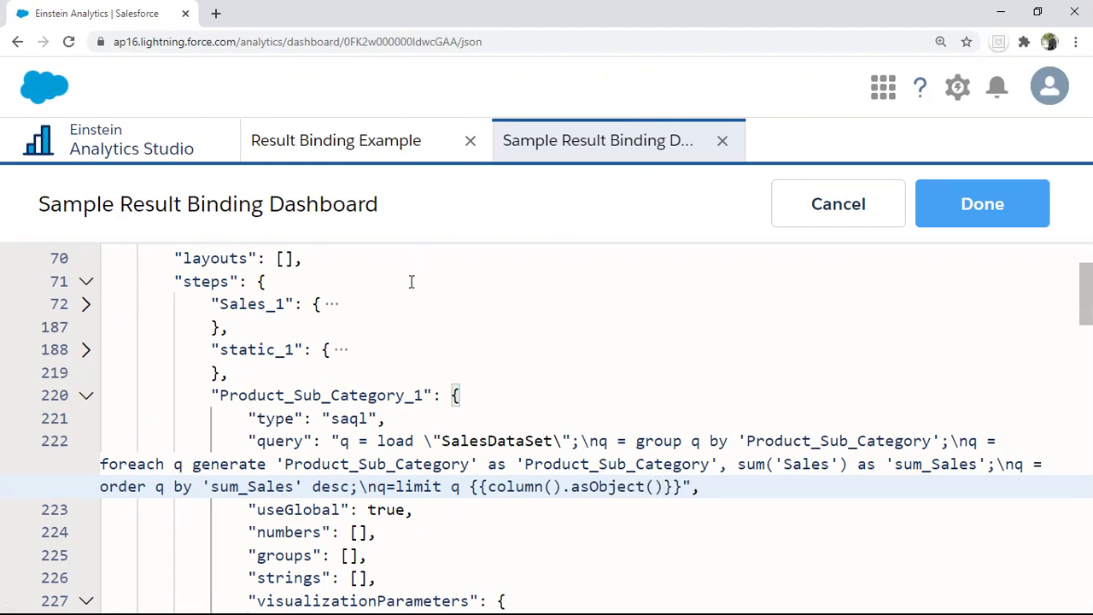
Copy the static_1 step name into the column function's parentheses and extend it to static_1.selection
drag(221, 349, 293, 350)
key(ctrl+c)
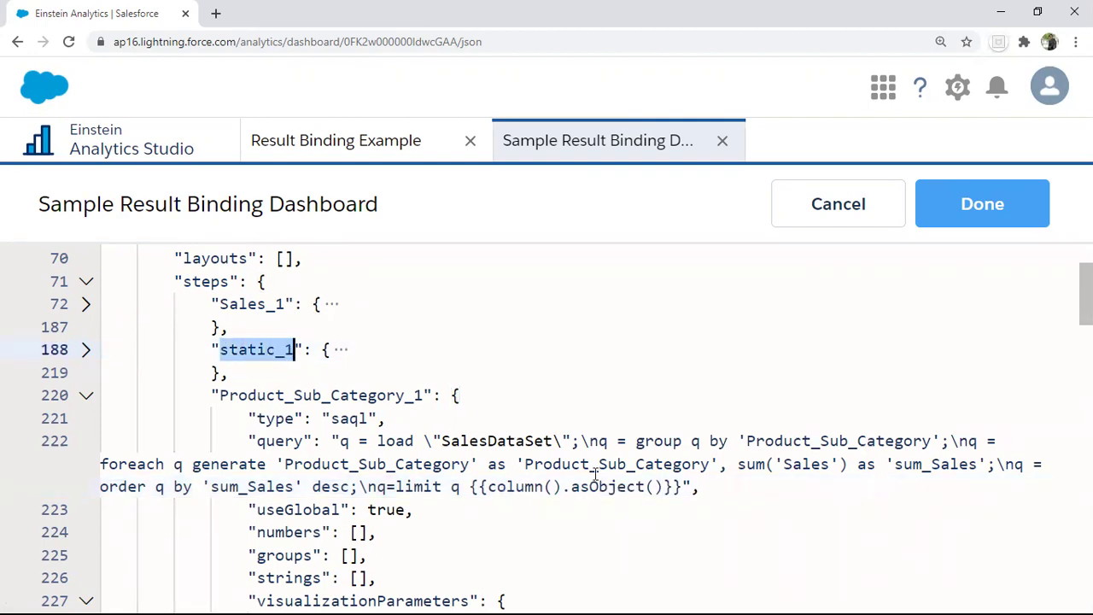
click(552, 486)
key(ctrl+v)
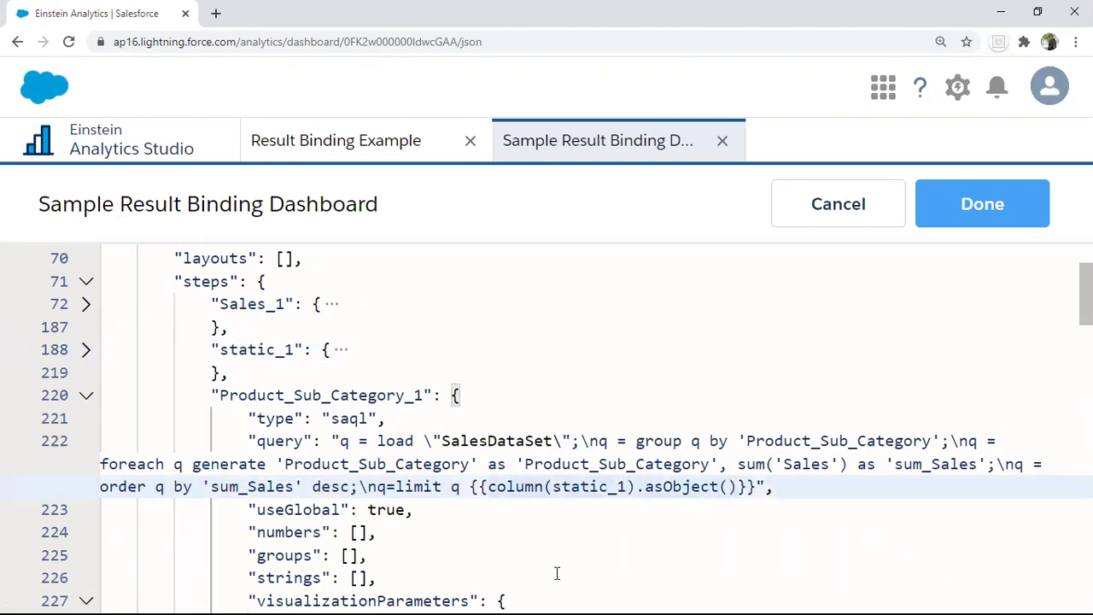
text(.selection)
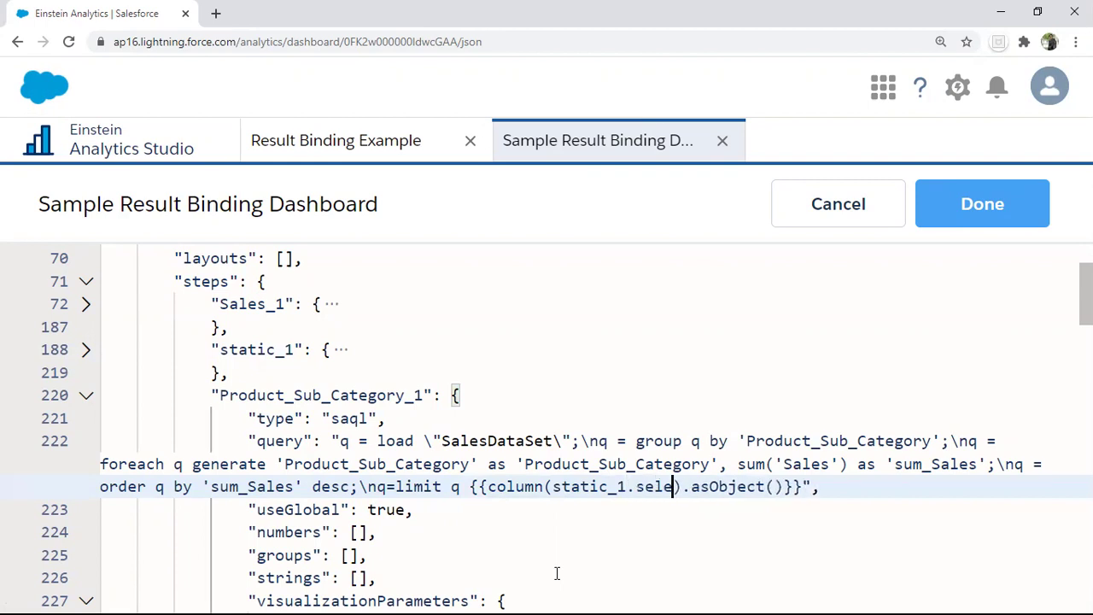
Add [\"value\"] with escaped quotes as the column function's second argument
text(,[\)
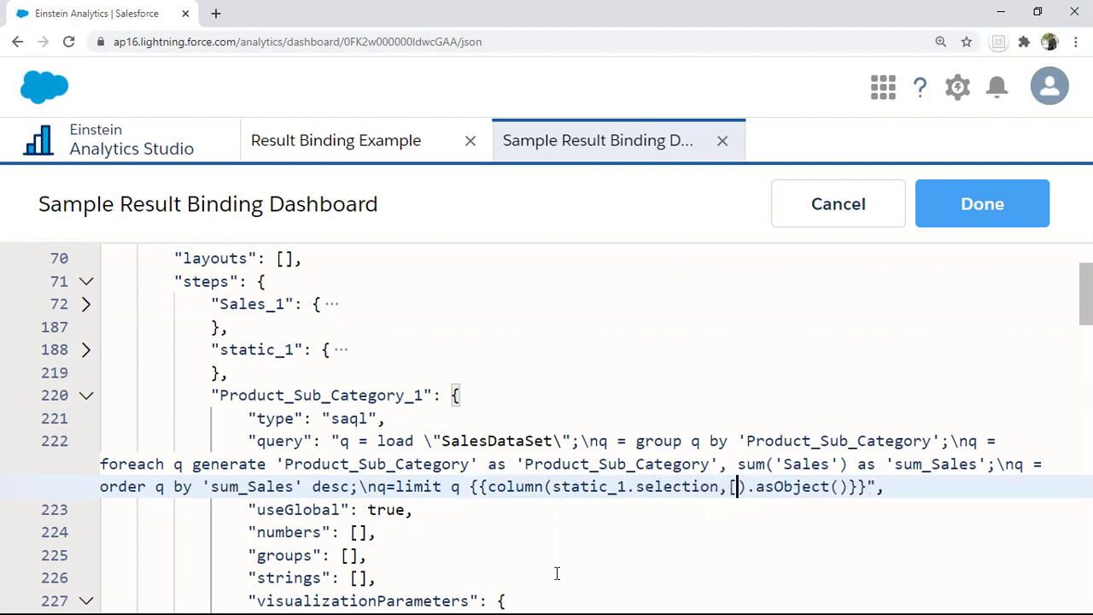
text(")
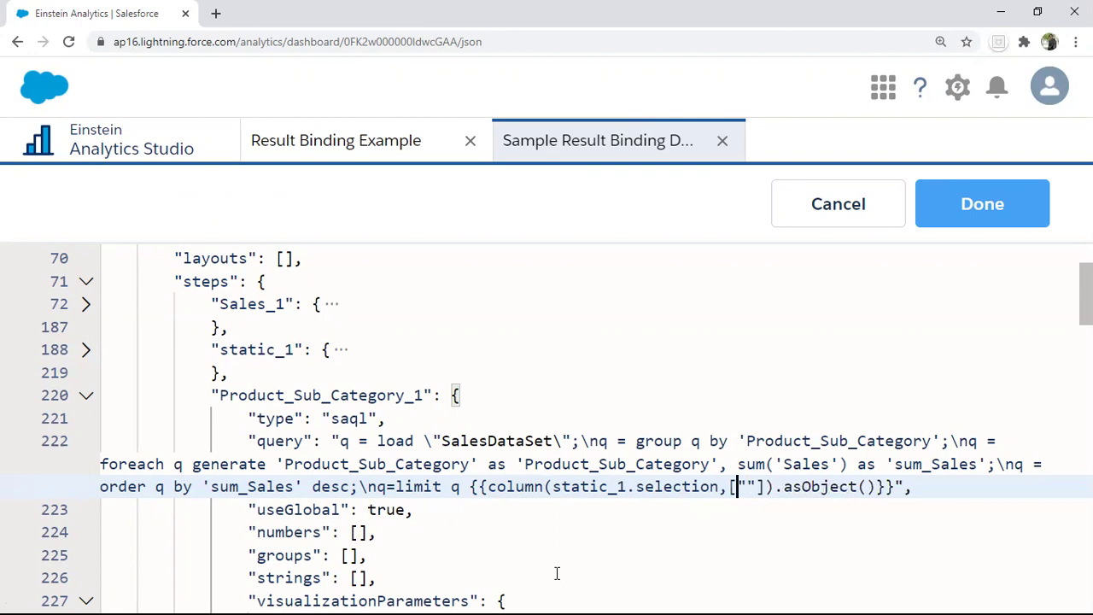
key(Left)
text(\)
key(Right)
text(\)
key(Left)
text(value)
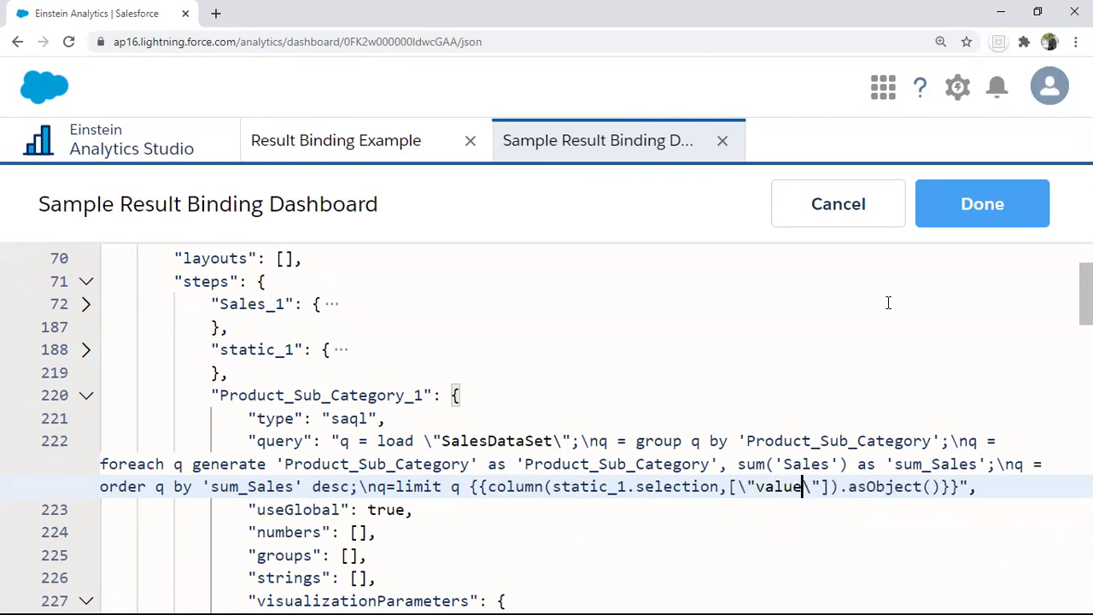
Apply the JSON changes and test the chart's selection binding with Top 4, Top 6 and Top 8
click(993, 225)
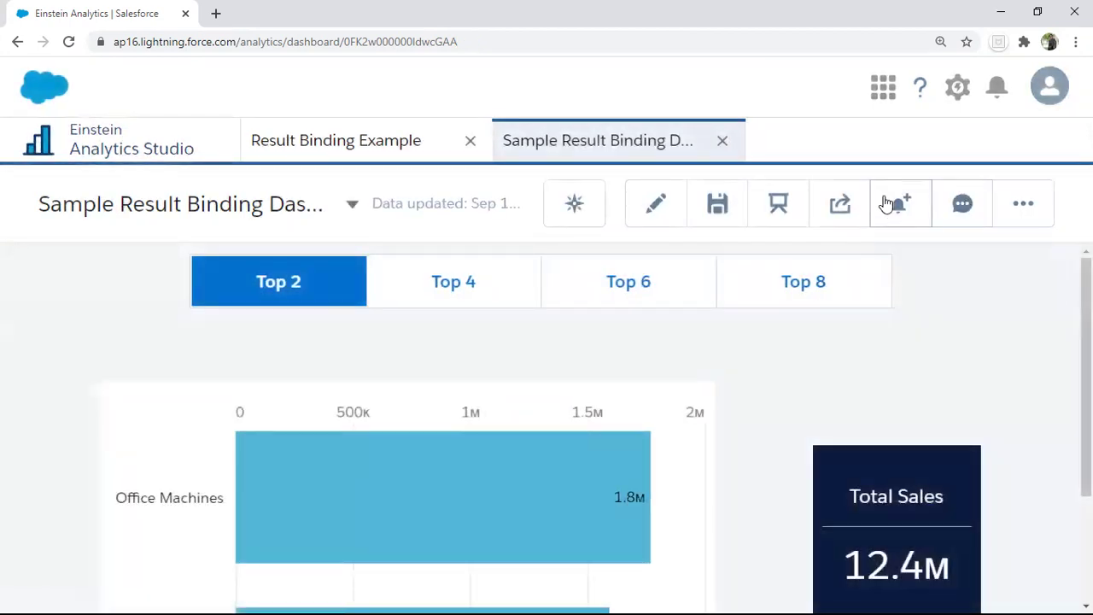
key(ctrl+minus)
key(ctrl+minus)
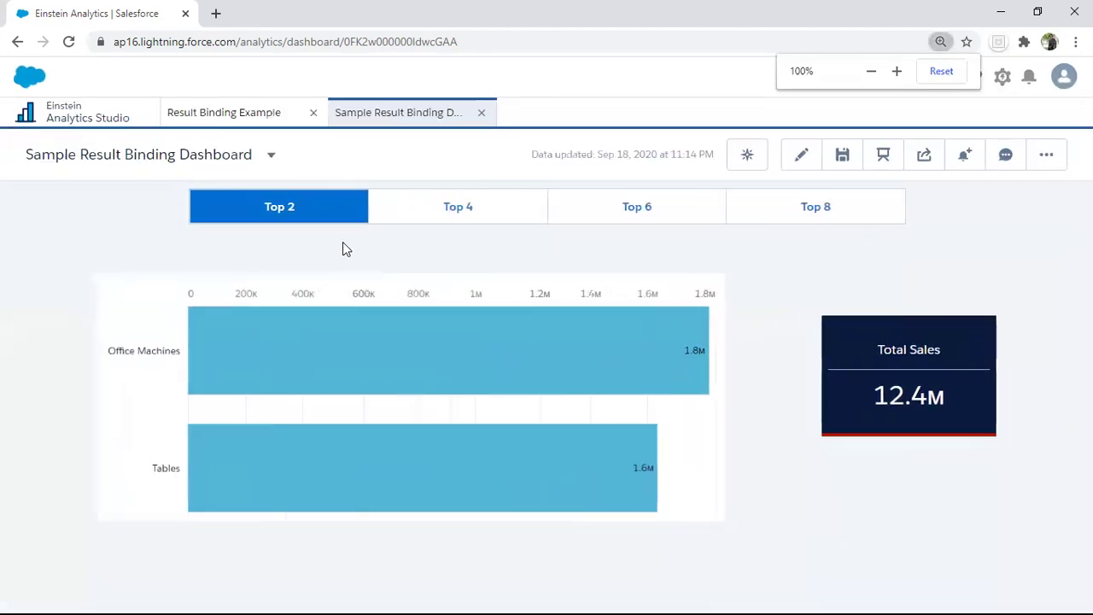
click(391, 214)
click(586, 205)
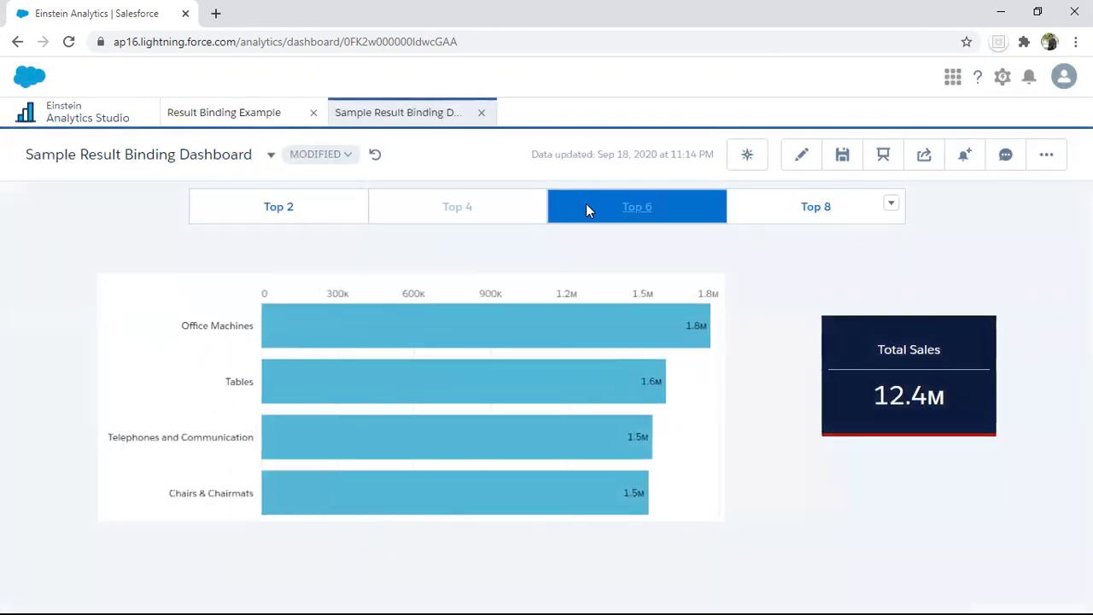
click(762, 210)
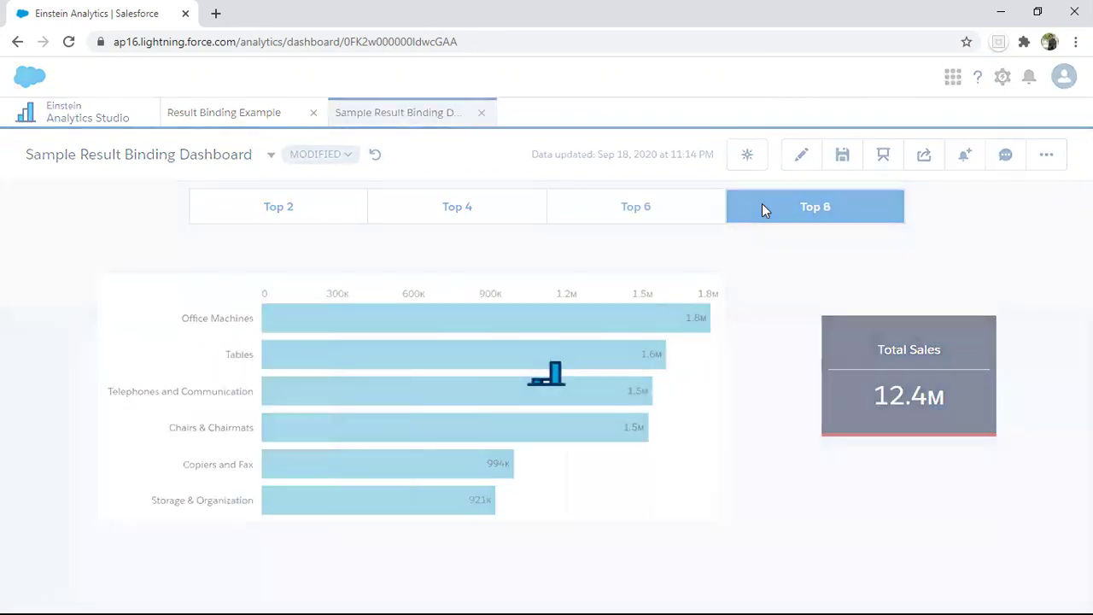
Set the toggle back to Top 2 and save the dashboard in Custom App
click(234, 209)
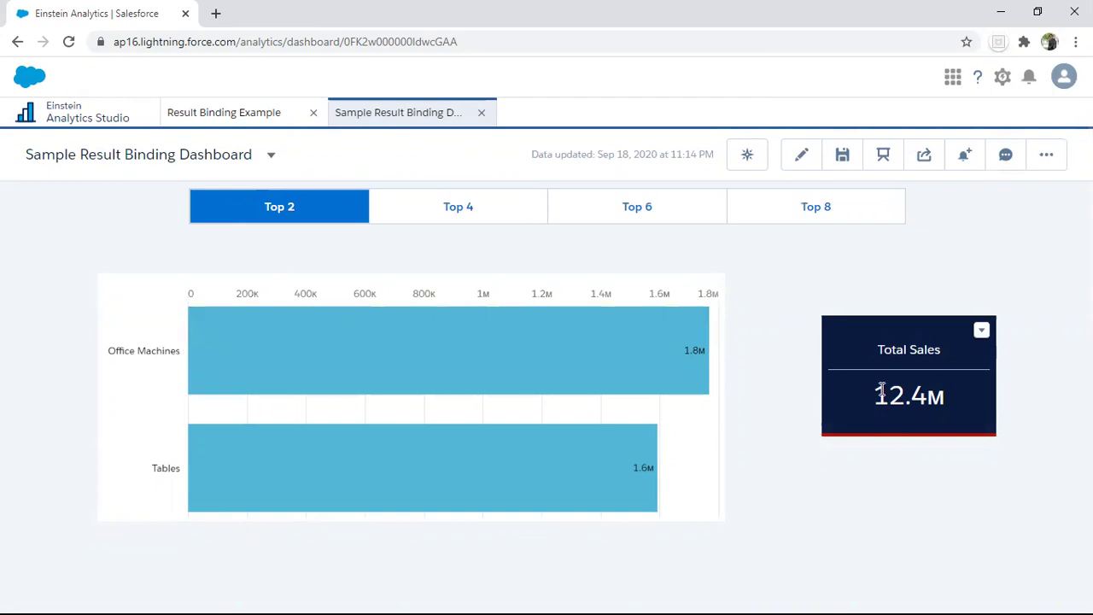
click(842, 157)
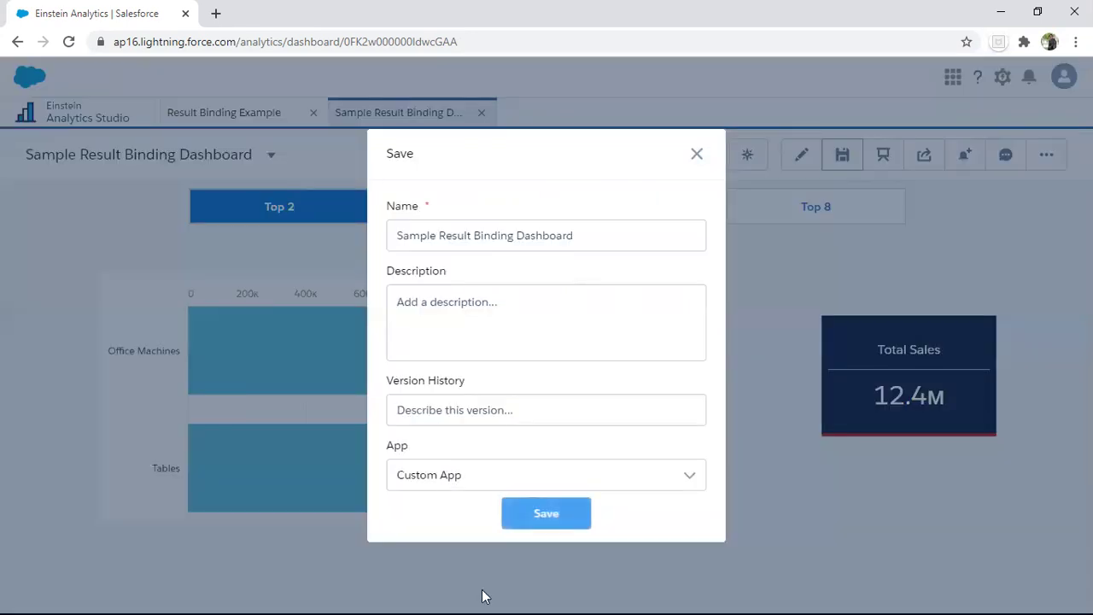
click(553, 523)
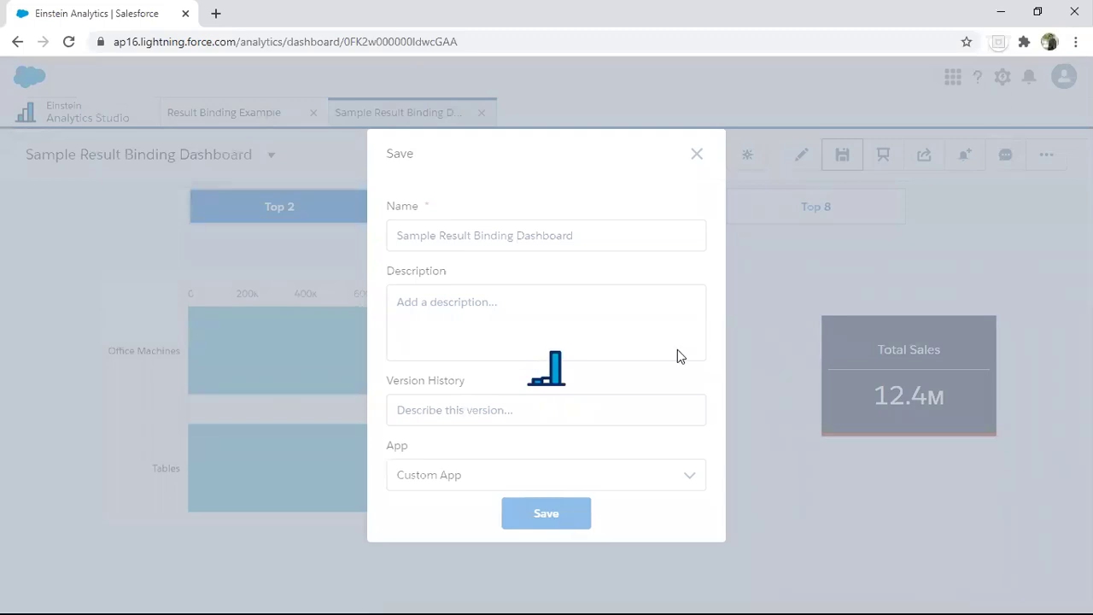
Open the dashboard's JSON editor, enlarge the page to 150%, and collapse the Product_Sub_Category_1 step
key(ctrl+e)
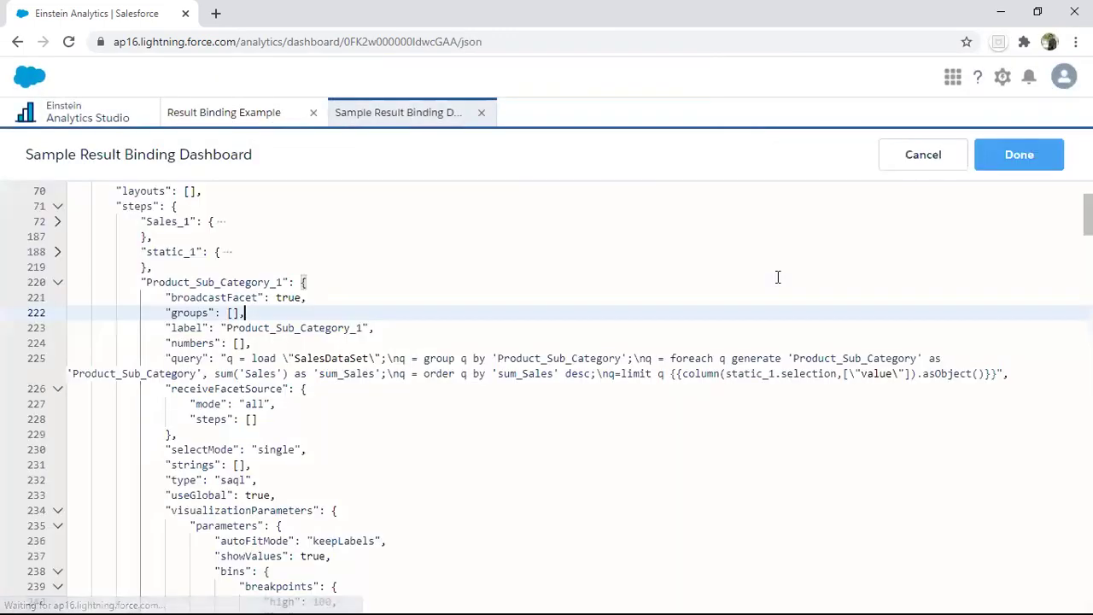
click(722, 37)
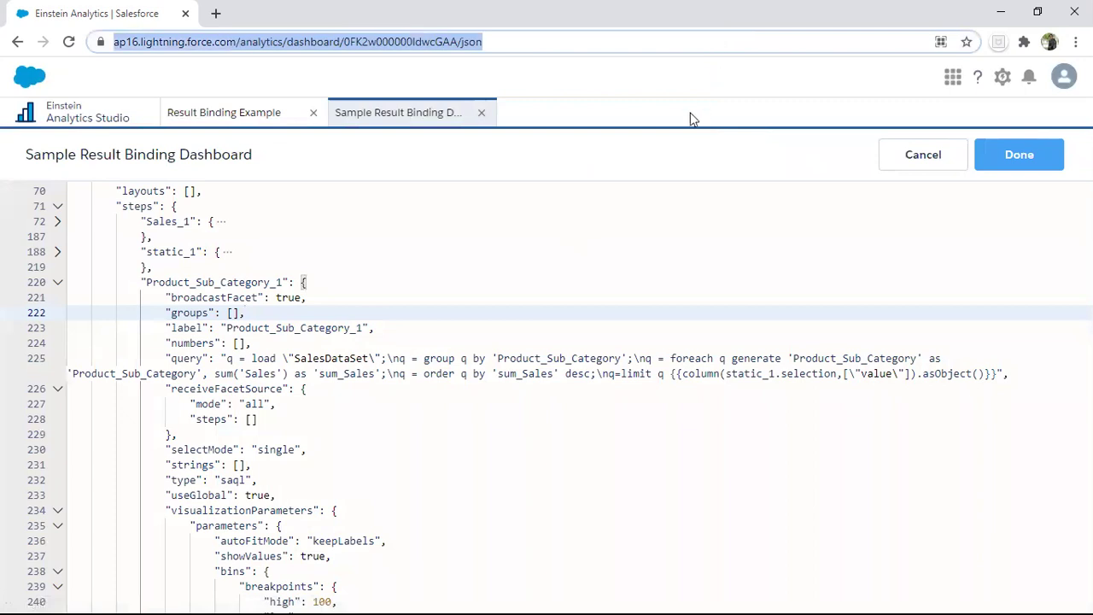
key(ctrl+plus)
key(ctrl+plus)
key(ctrl+plus)
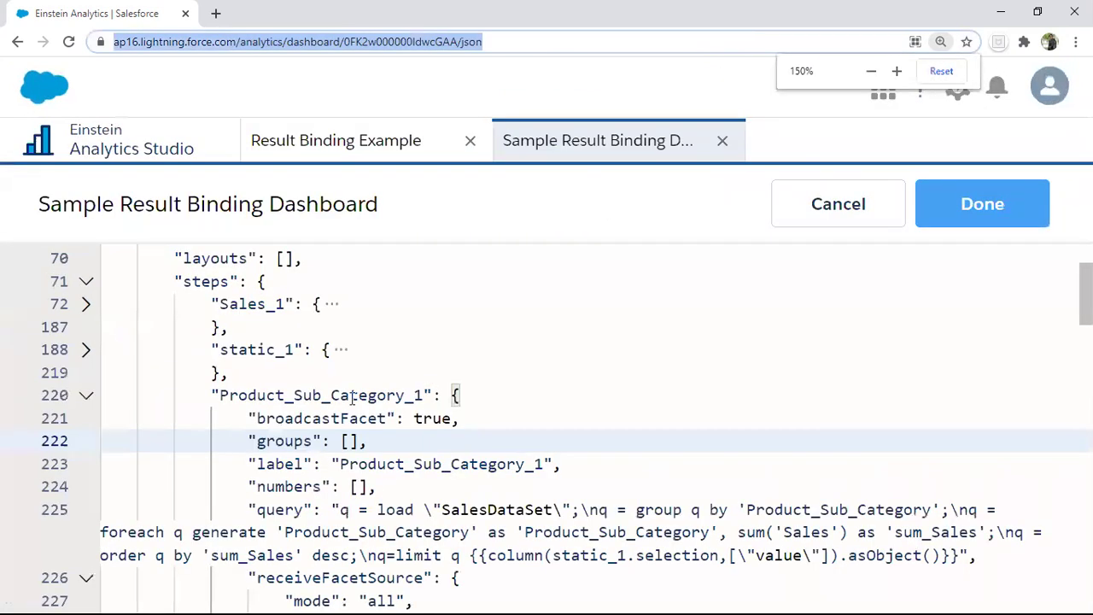
click(87, 398)
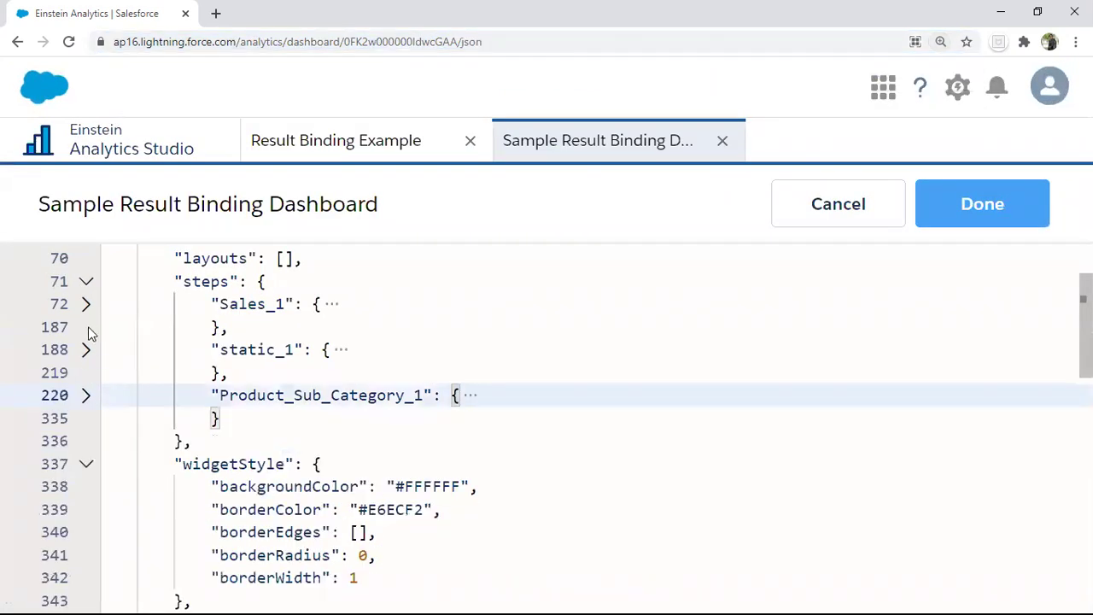
Identify the Sales_1 and Product_Sub_Category_1 steps in the JSON and expand the Sales_1 definition
drag(212, 304, 288, 304)
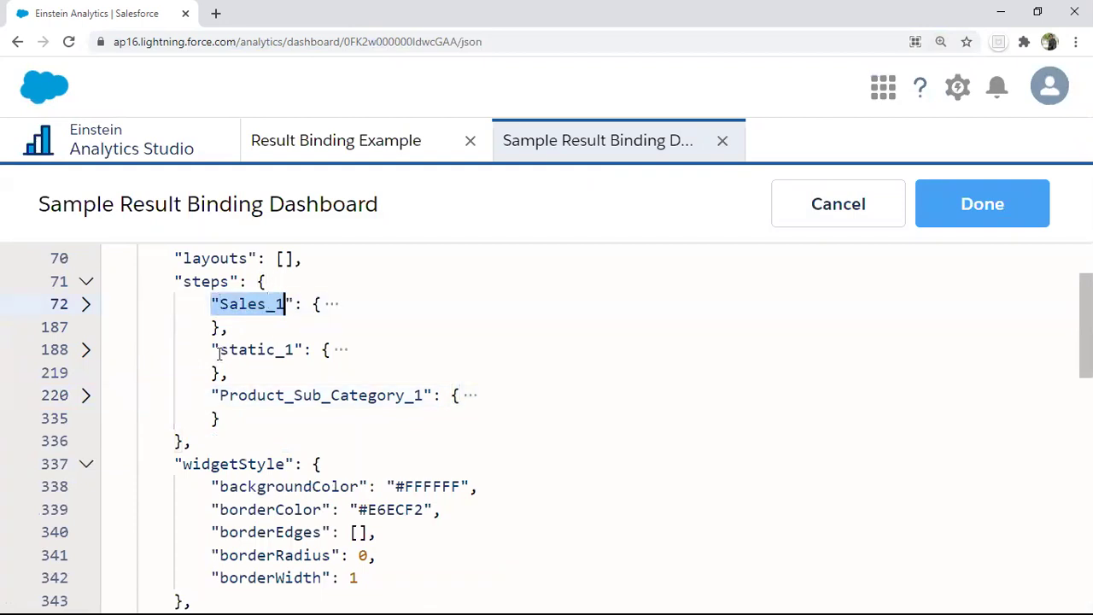
scroll(240, 473, down, 2)
scroll(239, 473, up, 3)
drag(218, 395, 431, 398)
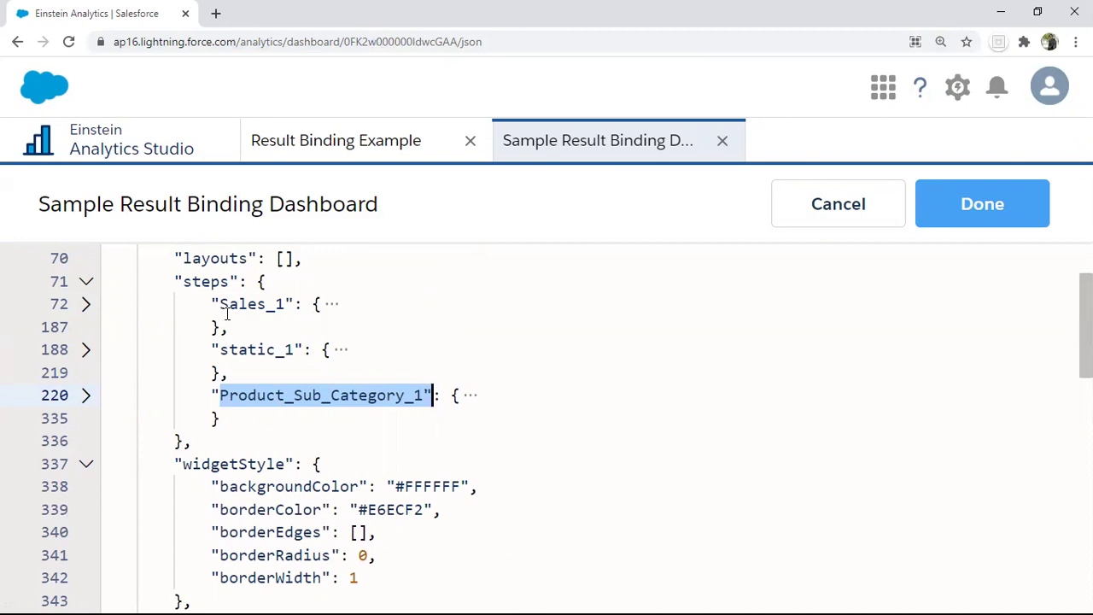
click(88, 305)
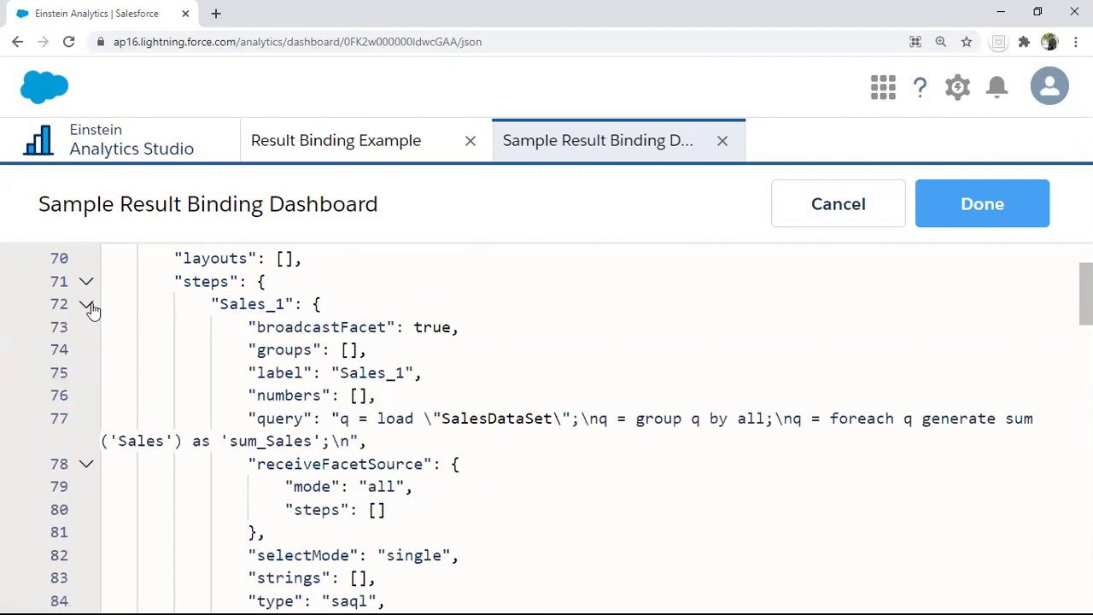
Insert a new \nq=filter q by statement, closed with a semicolon, after the load statement in the Sales_1 query
click(577, 419)
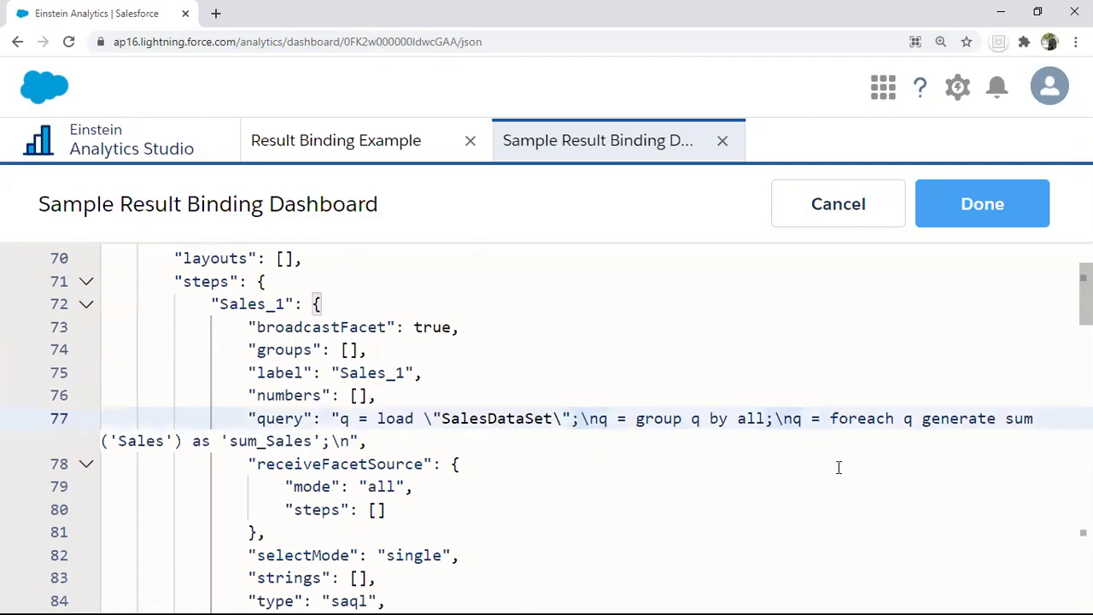
text(;)
key(Left)
key(Left)
key(Left)
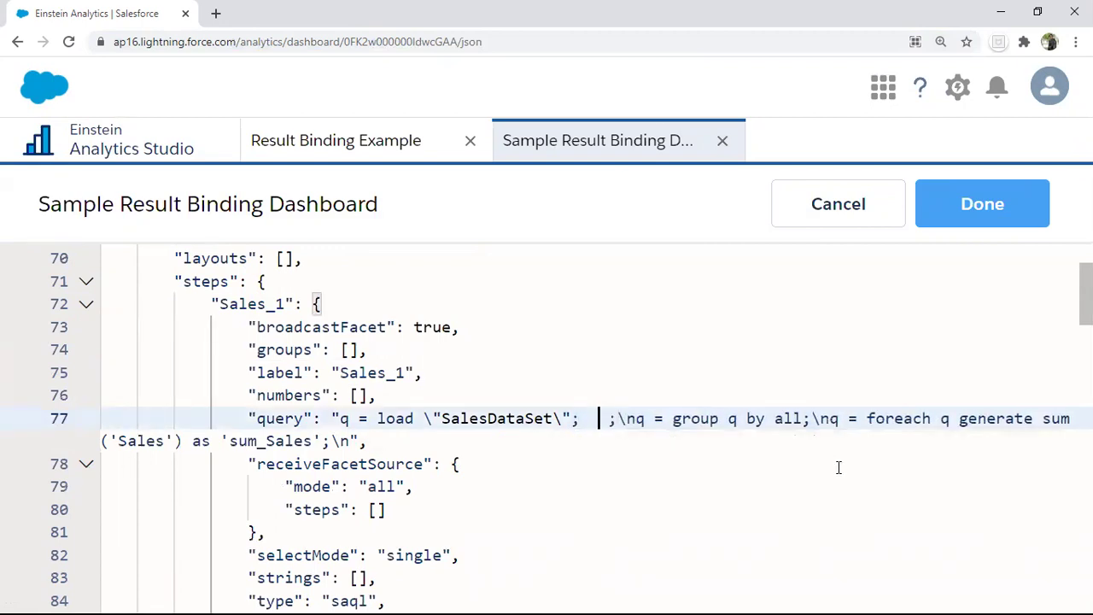
text(\nq)
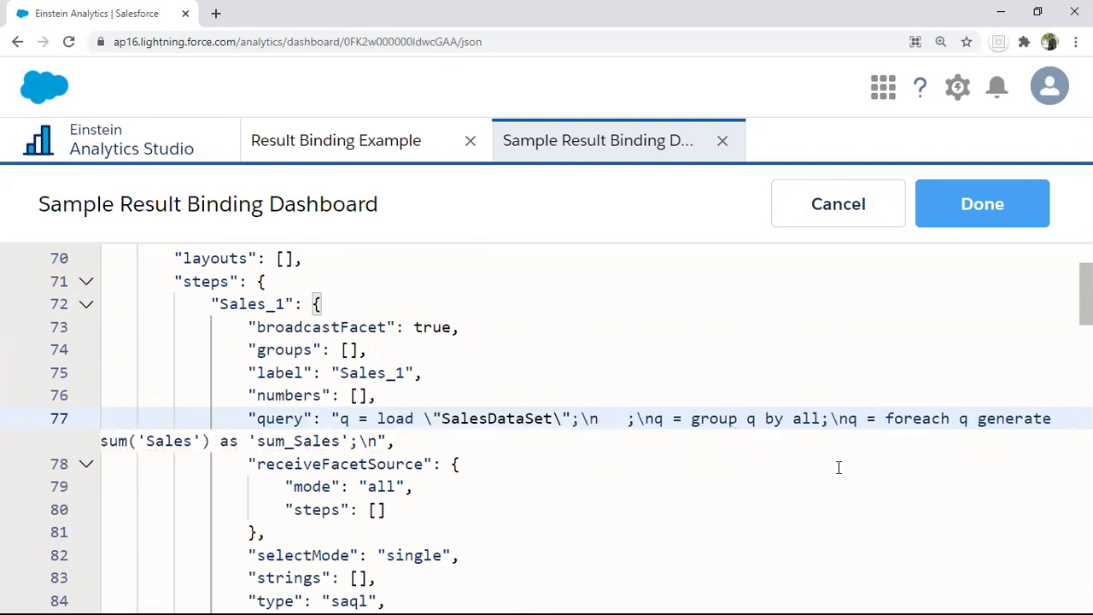
text(=)
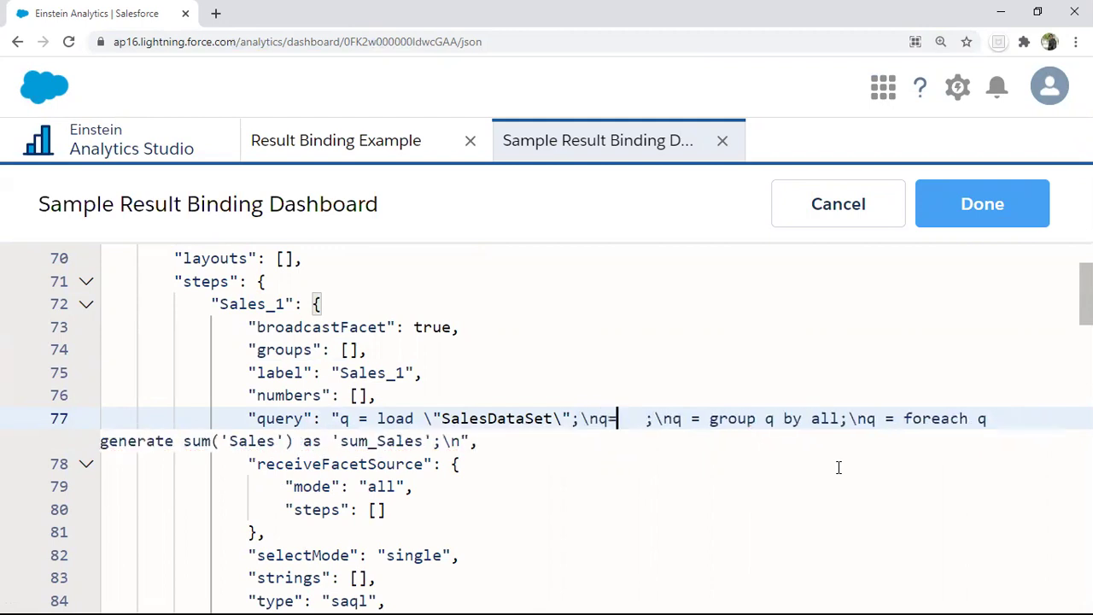
text(filter q b)
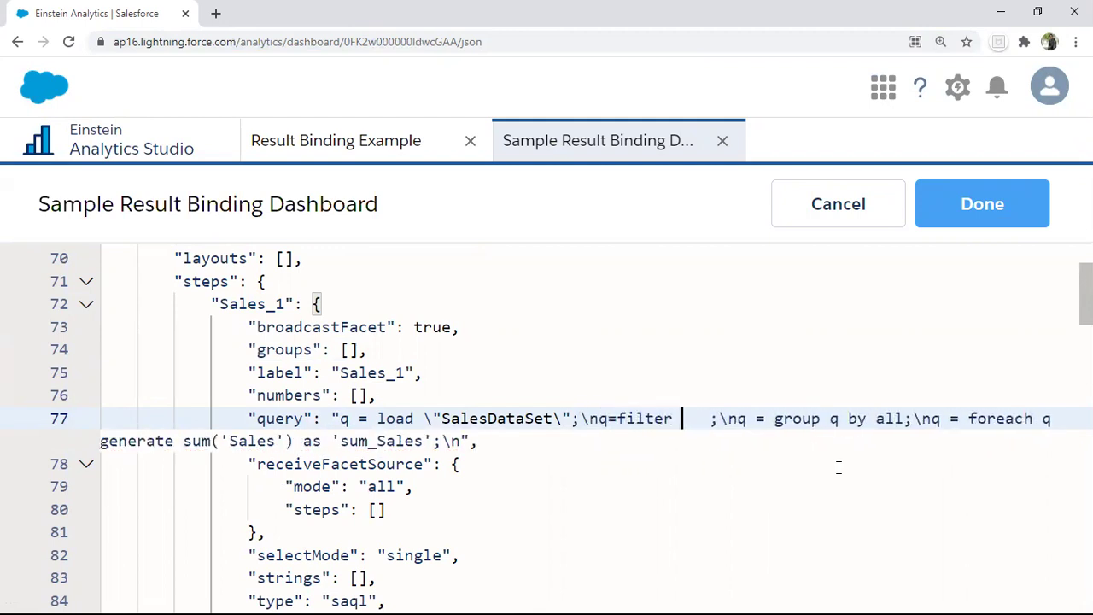
Add the binding {{column().asEquality()}} as the condition of the new filter statement
text(y {{co}})
key(Left)
key(Left)
text(co)
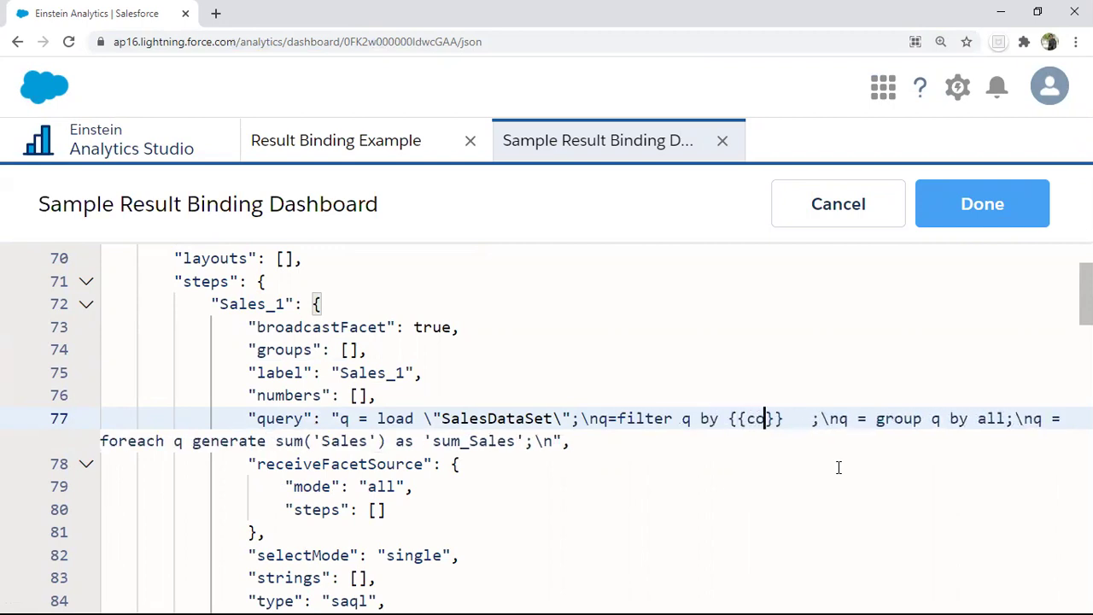
text(lumn)
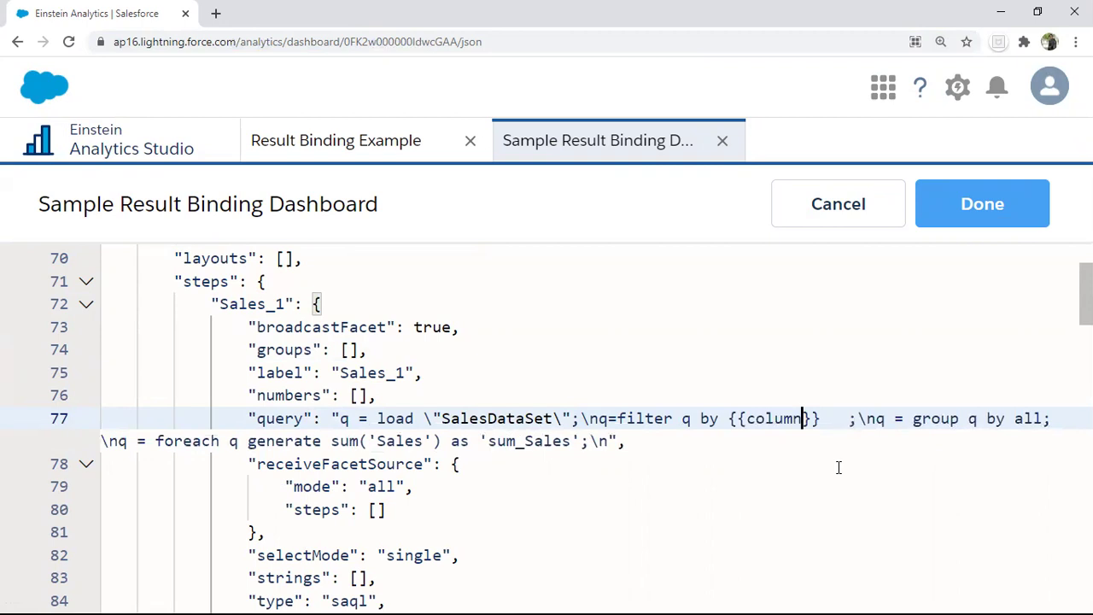
text(())
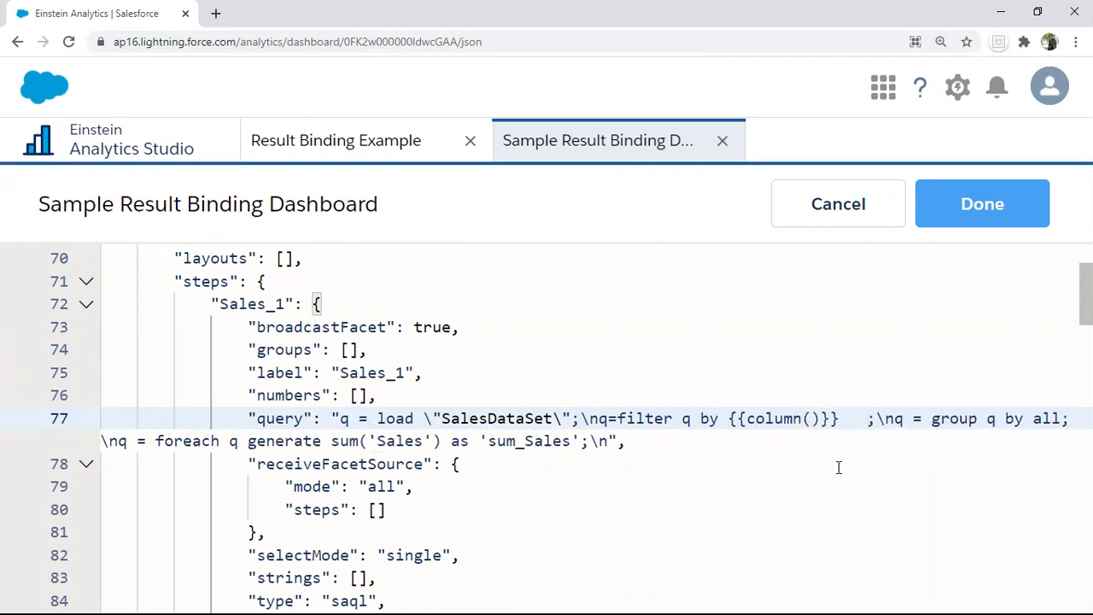
text(.asEq)
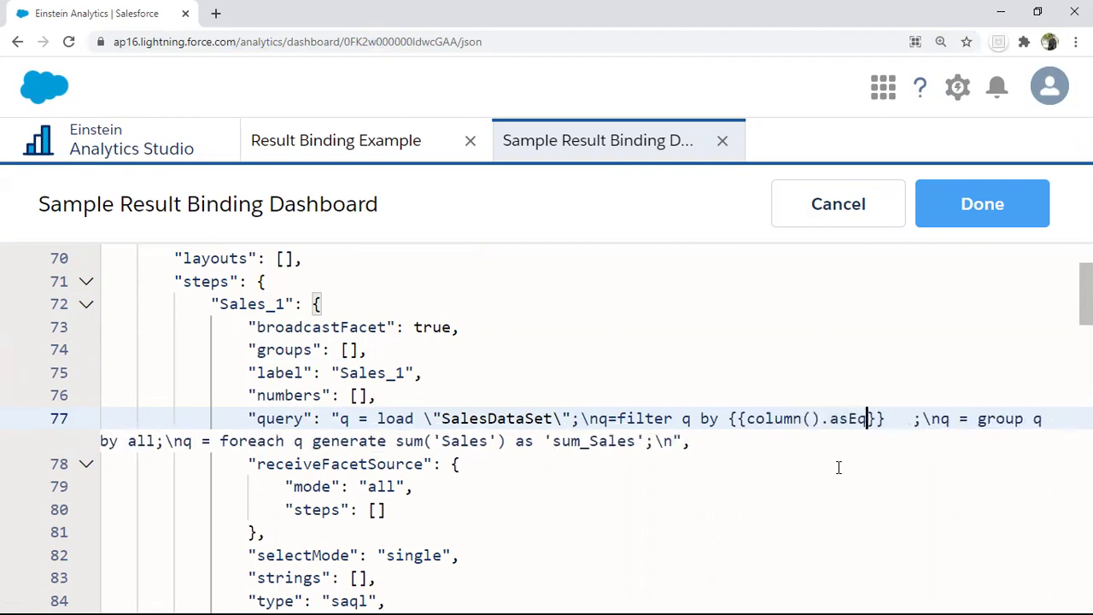
text(u)
text(ality())
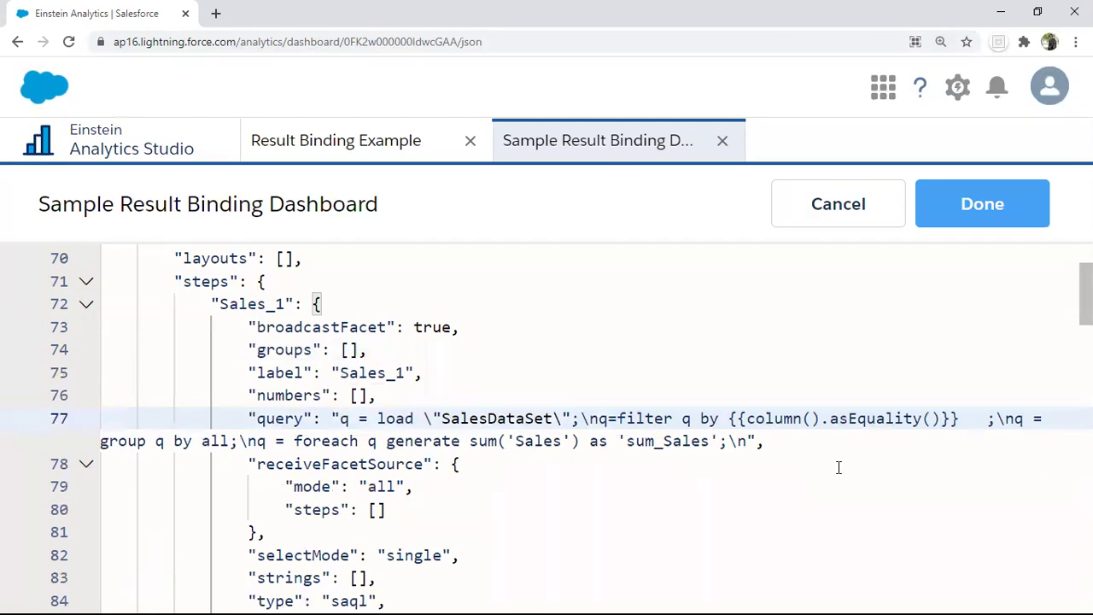
Enter 'Product_Sub_Category' in single quotes as the argument of the asEquality function
key(Left)
text(')
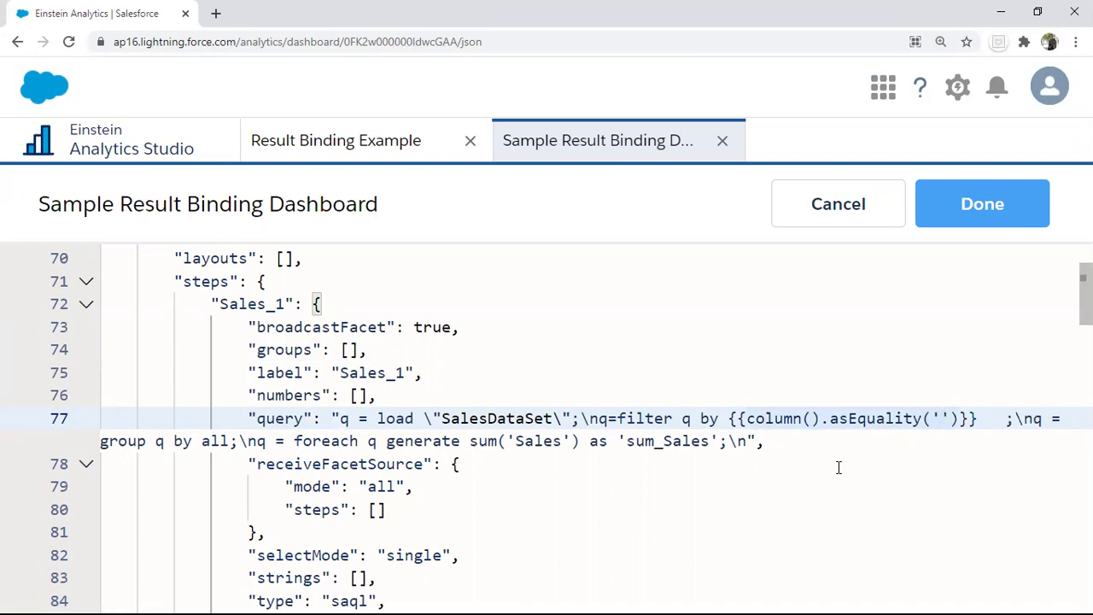
text(Product)
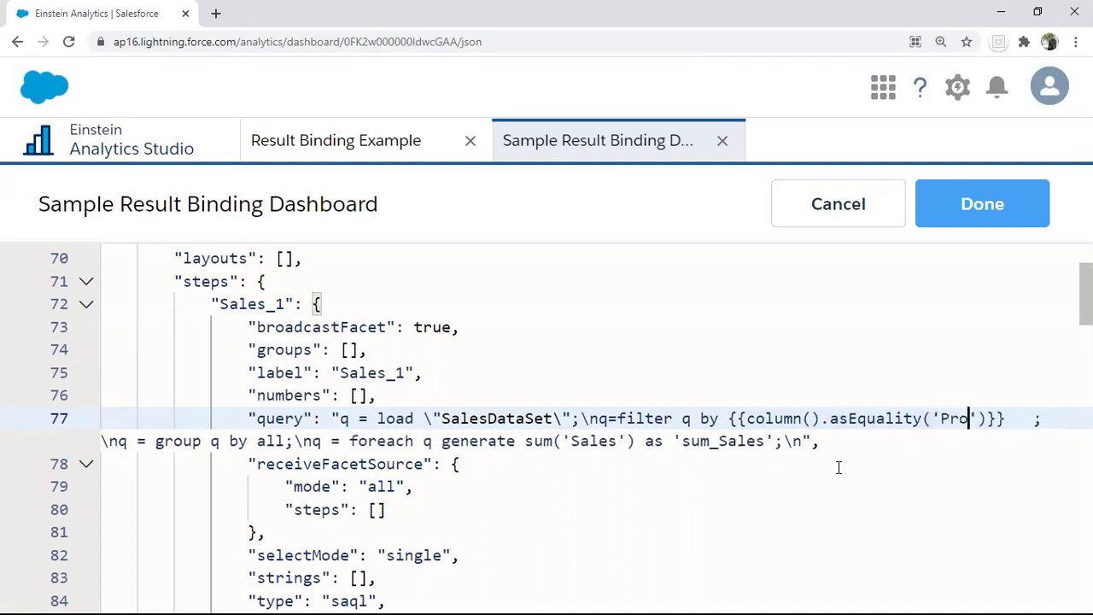
text(-)
key(BackSpace)
text(_)
text(Sub_Ca)
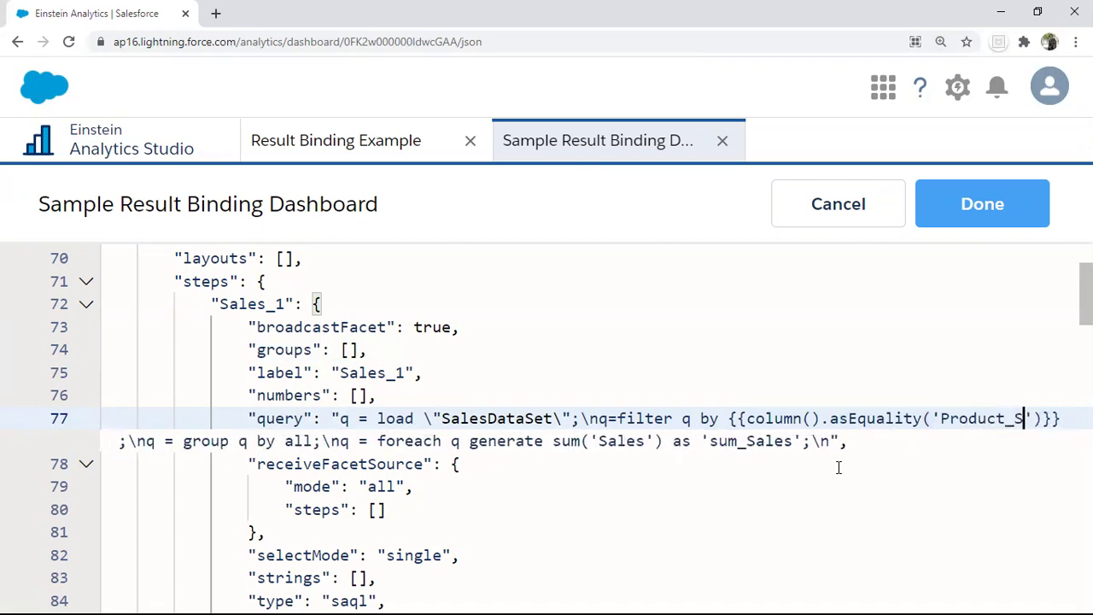
text(tegory)
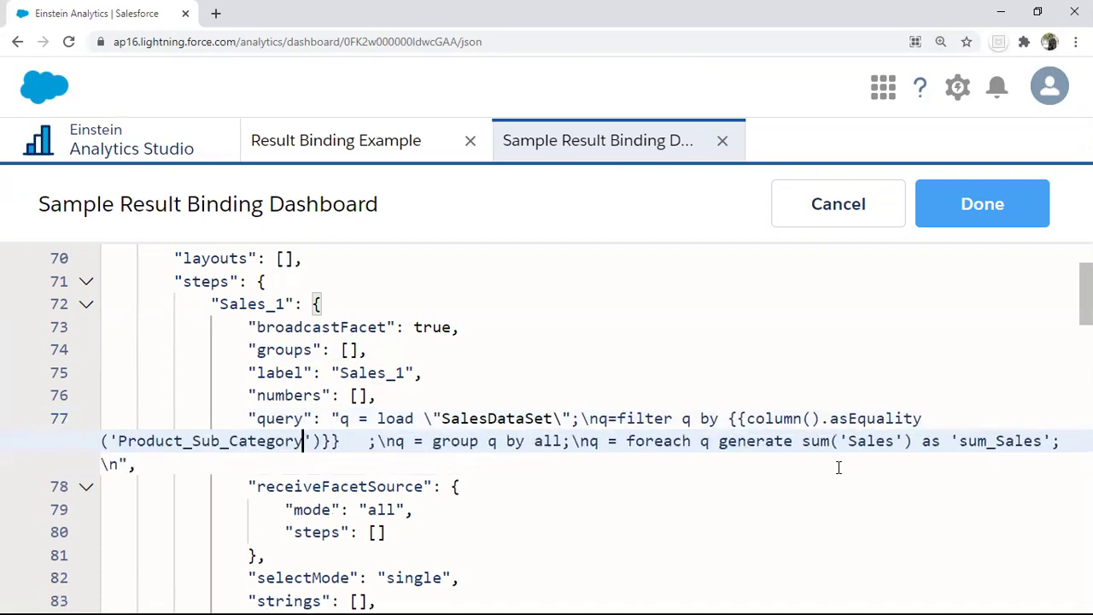
click(811, 418)
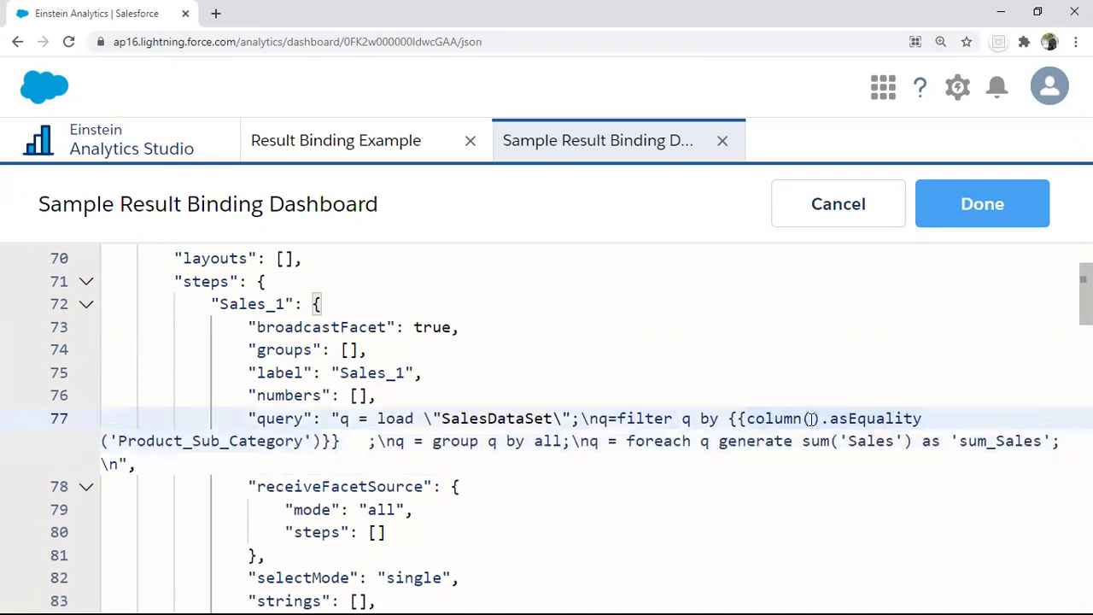
text(P)
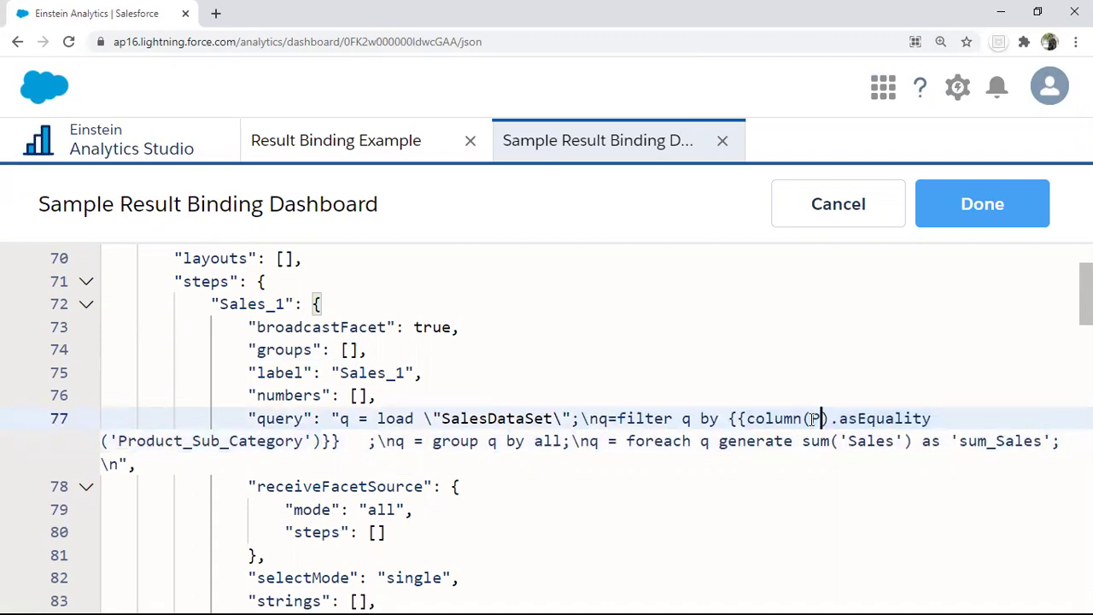
key(BackSpace)
Copy the Product_Sub_Category_1 step name into the column function's parentheses in the Sales_1 query and extend it with .result
scroll(333, 444, down, 3)
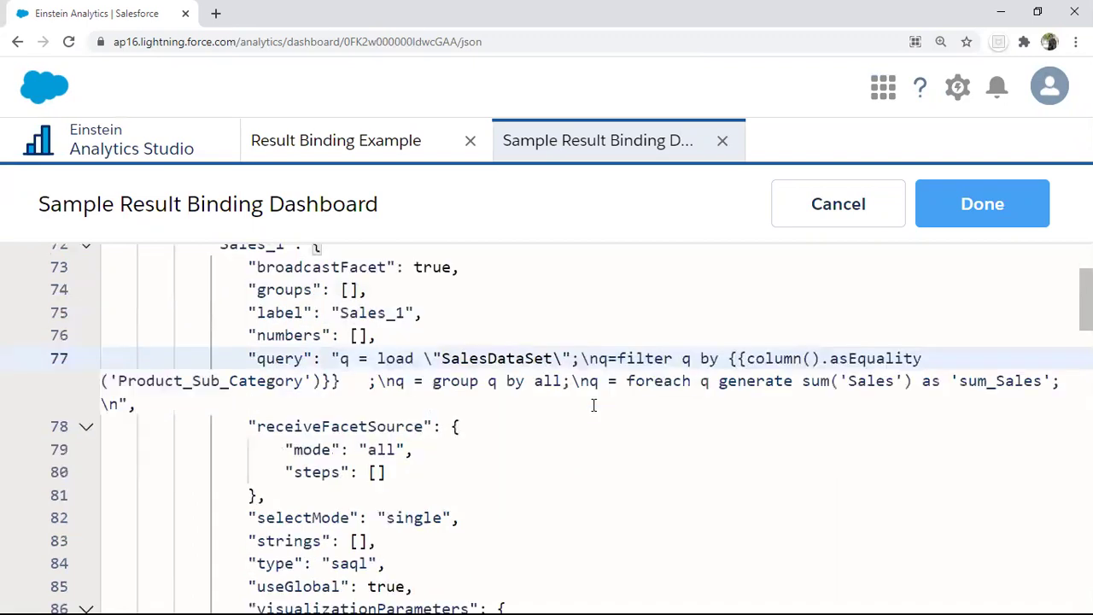
scroll(332, 441, up, 4)
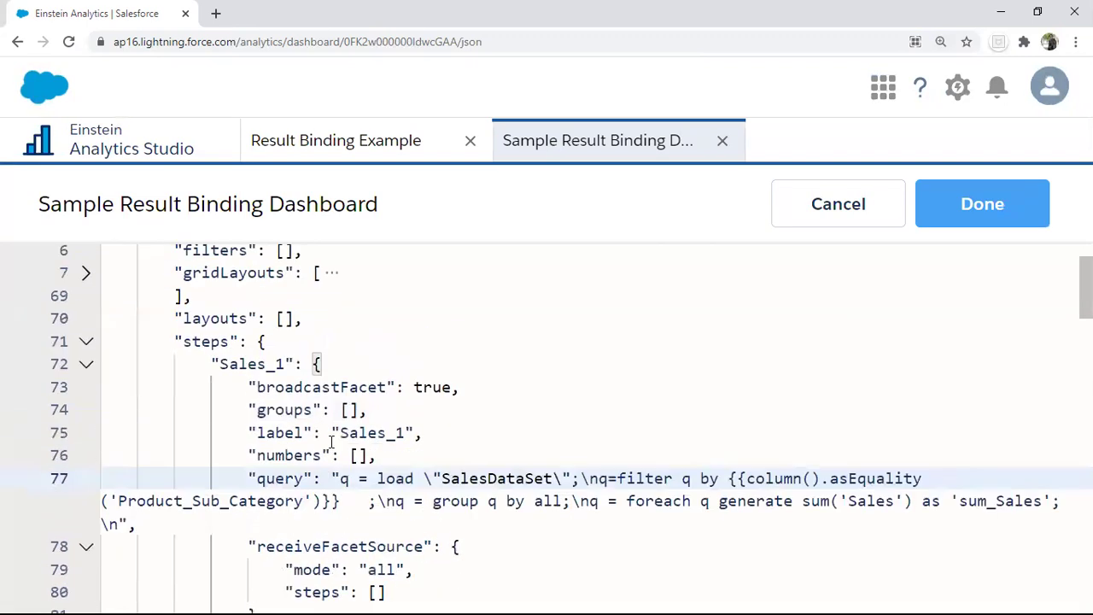
click(85, 364)
drag(220, 455, 426, 455)
key(ctrl+c)
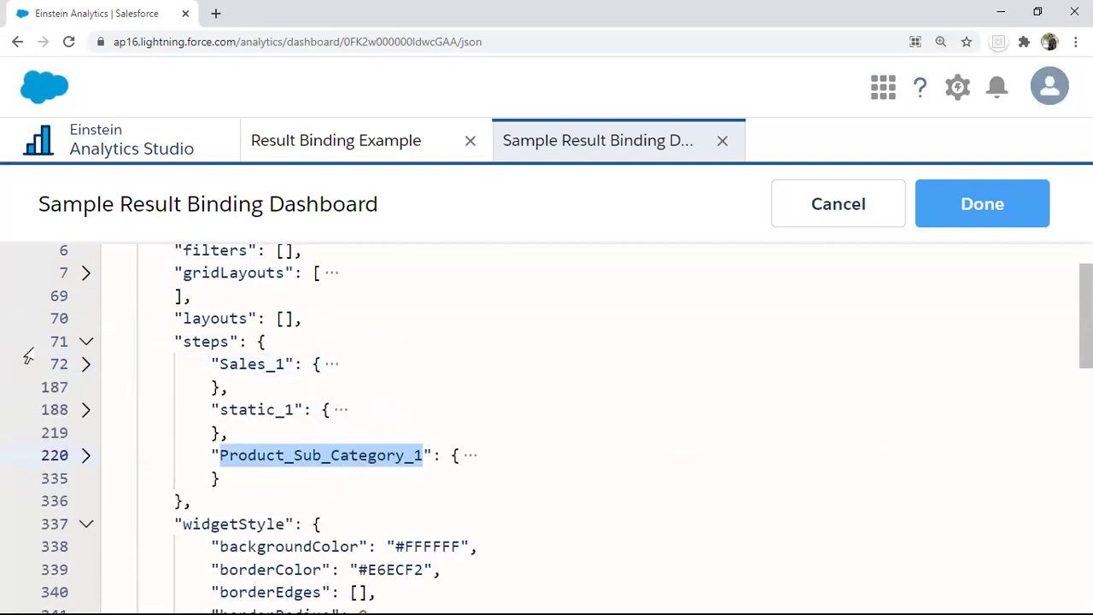
click(85, 364)
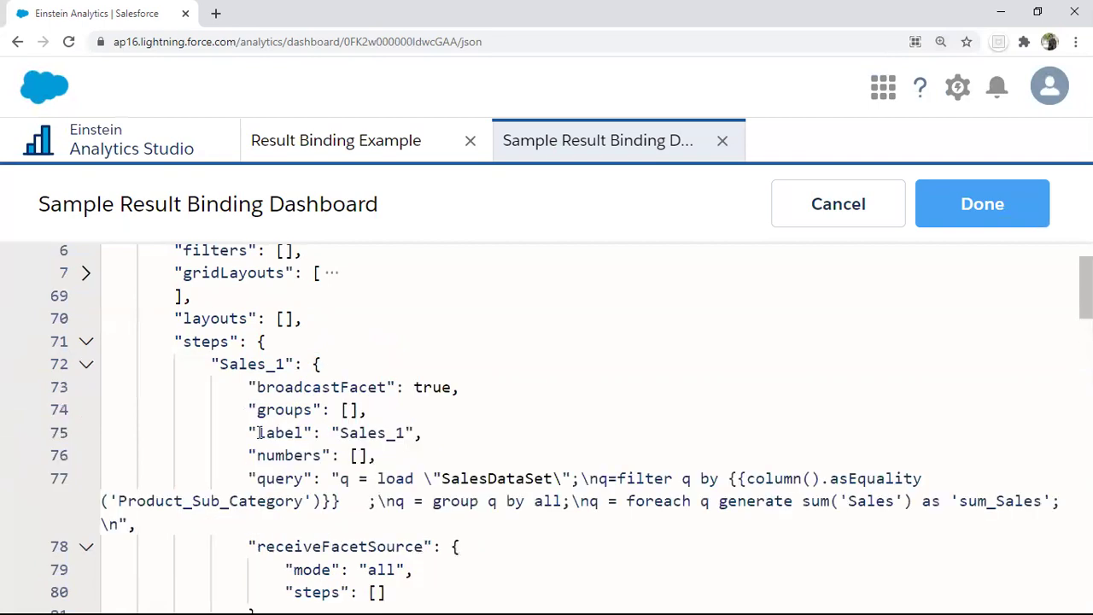
click(810, 478)
key(ctrl+v)
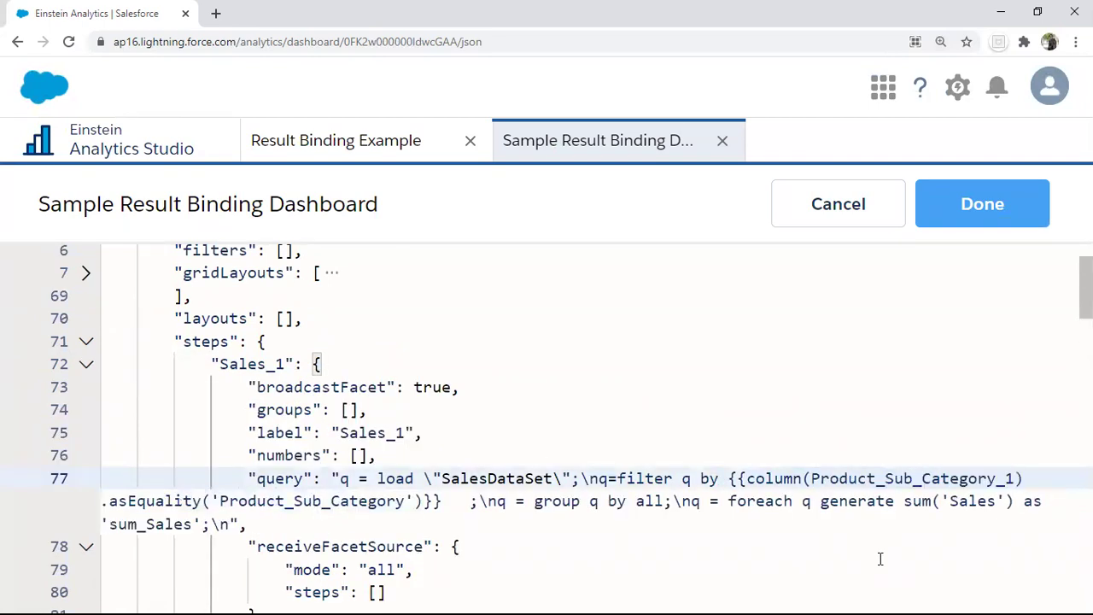
text(.resul)
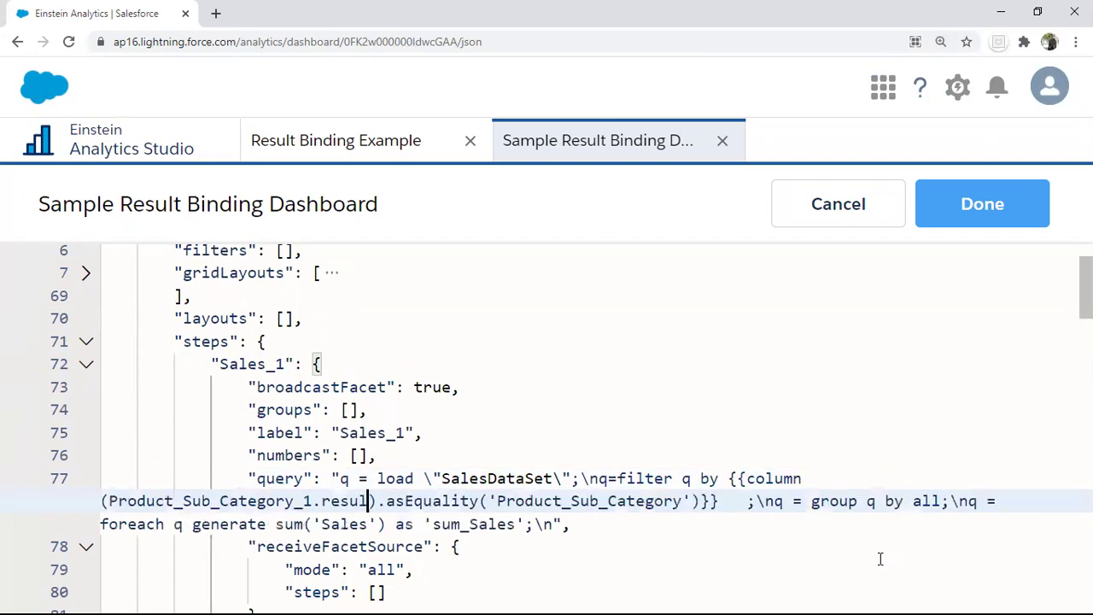
text(t)
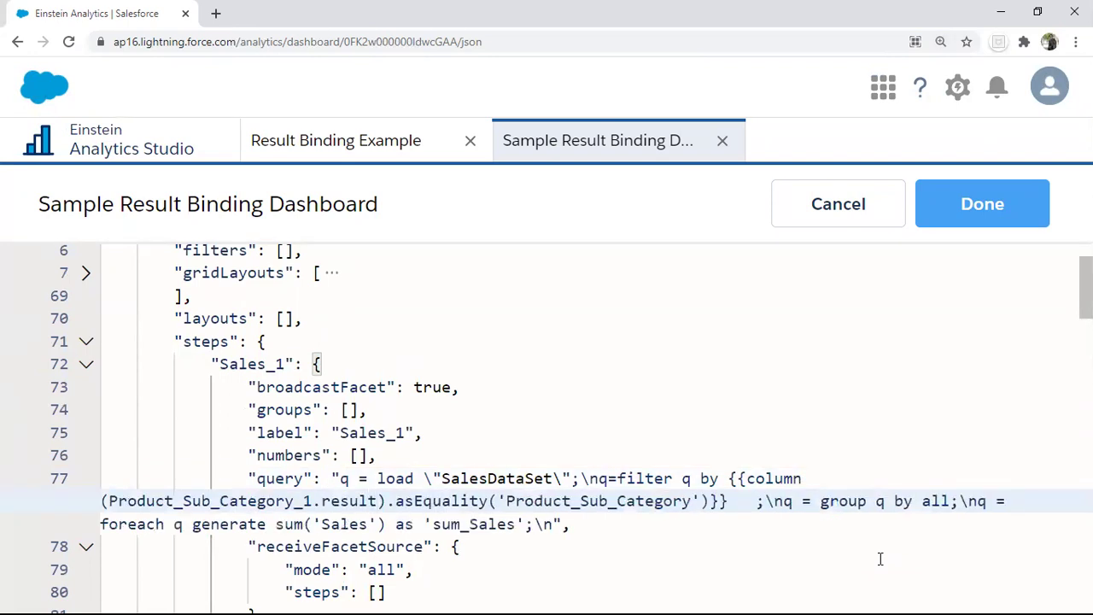
Add [\"Product_Sub_Category\"] as the second argument of the column function in the Sales_1 query and apply the JSON changes
text(,)
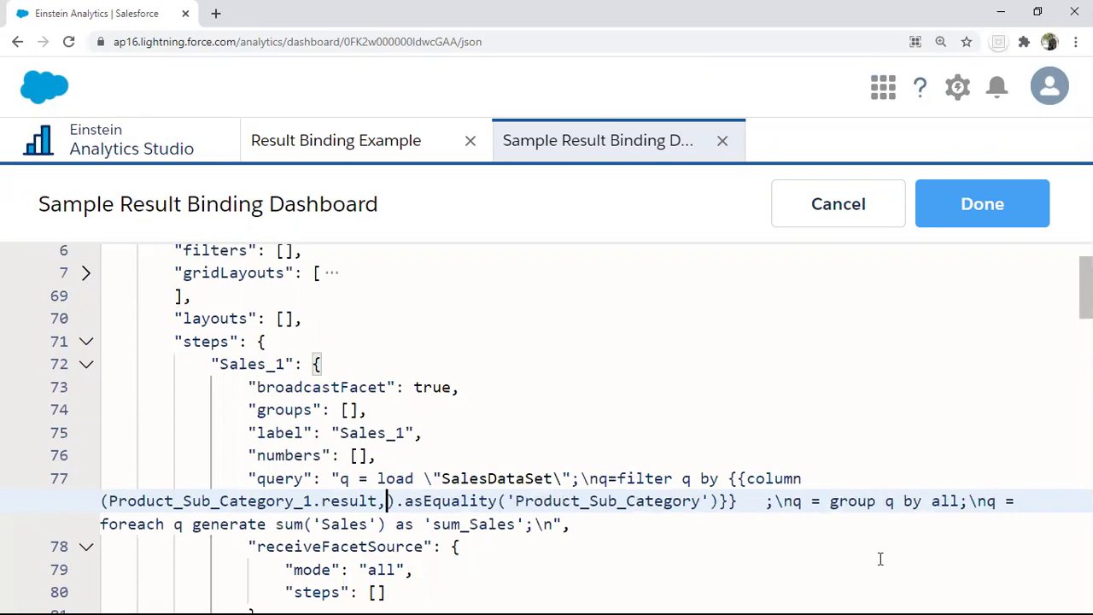
text([]\")
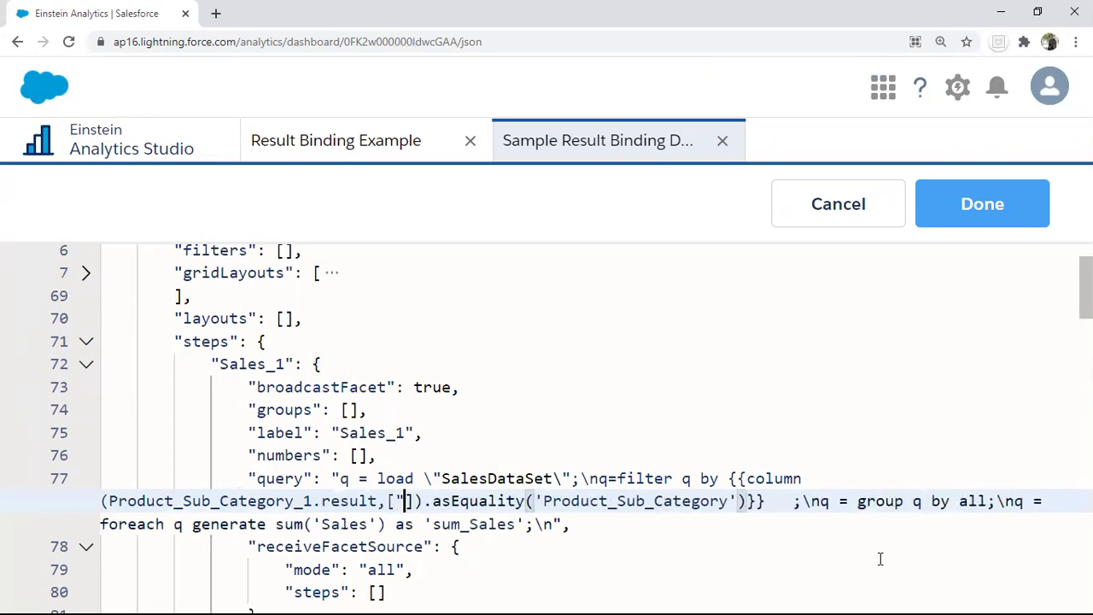
text(\)
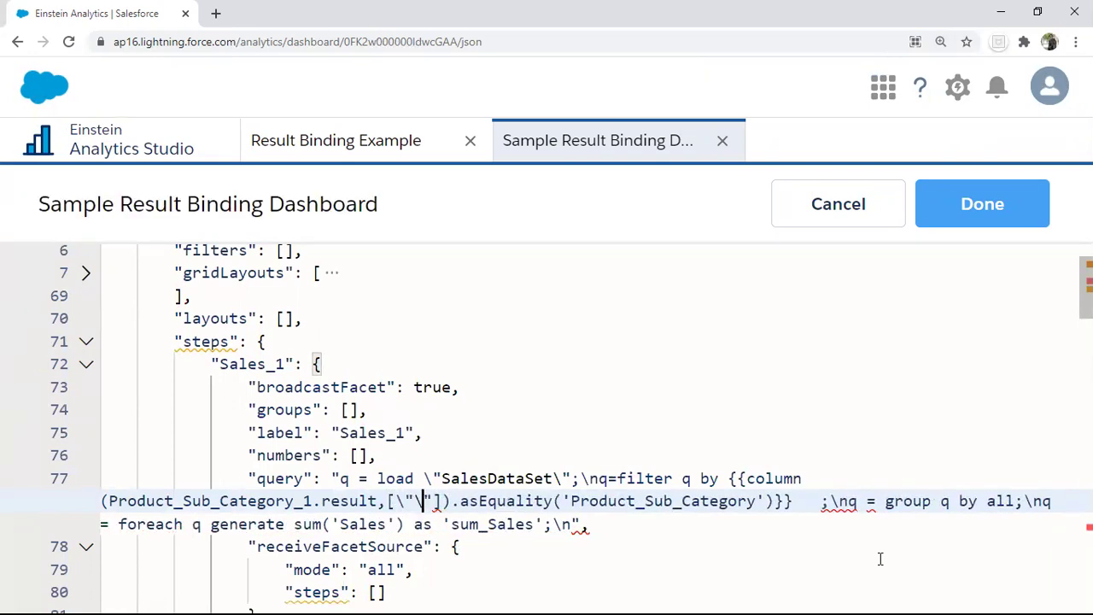
text(Product)
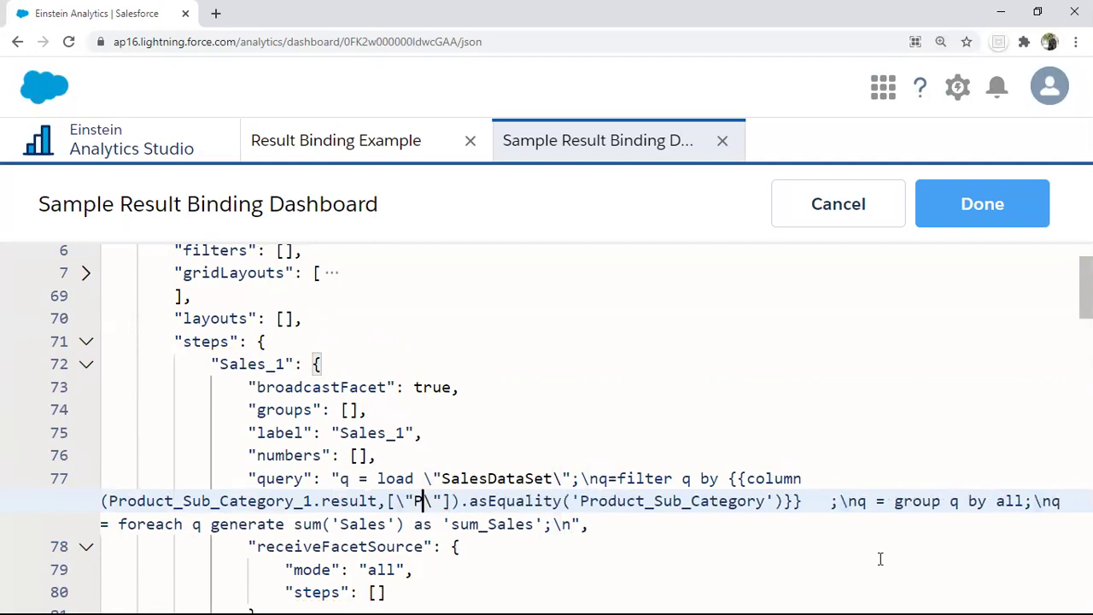
text(_Sub_)
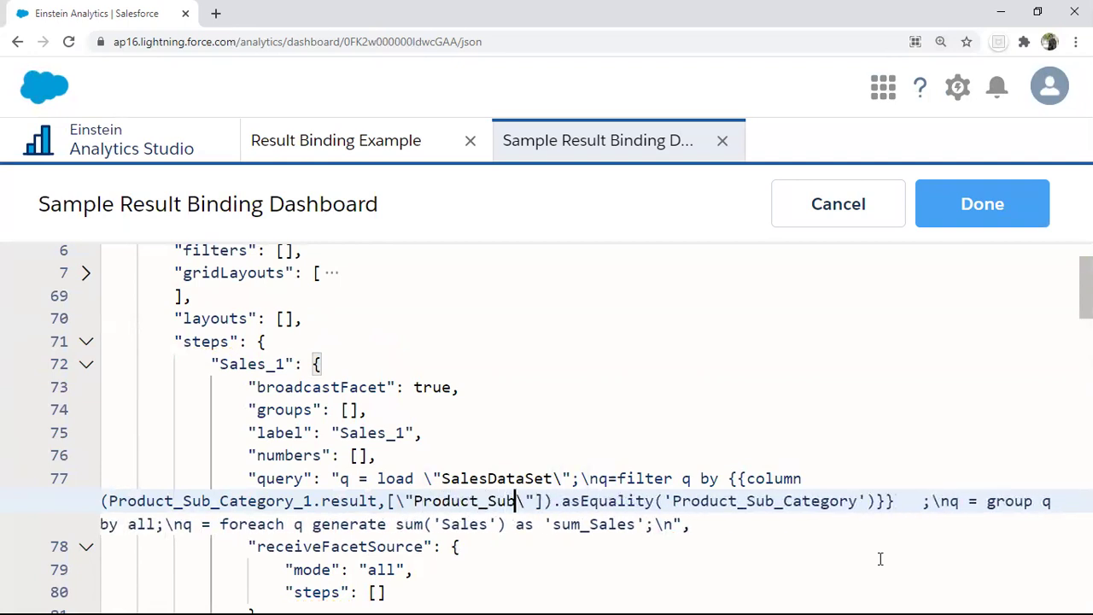
text(Category)
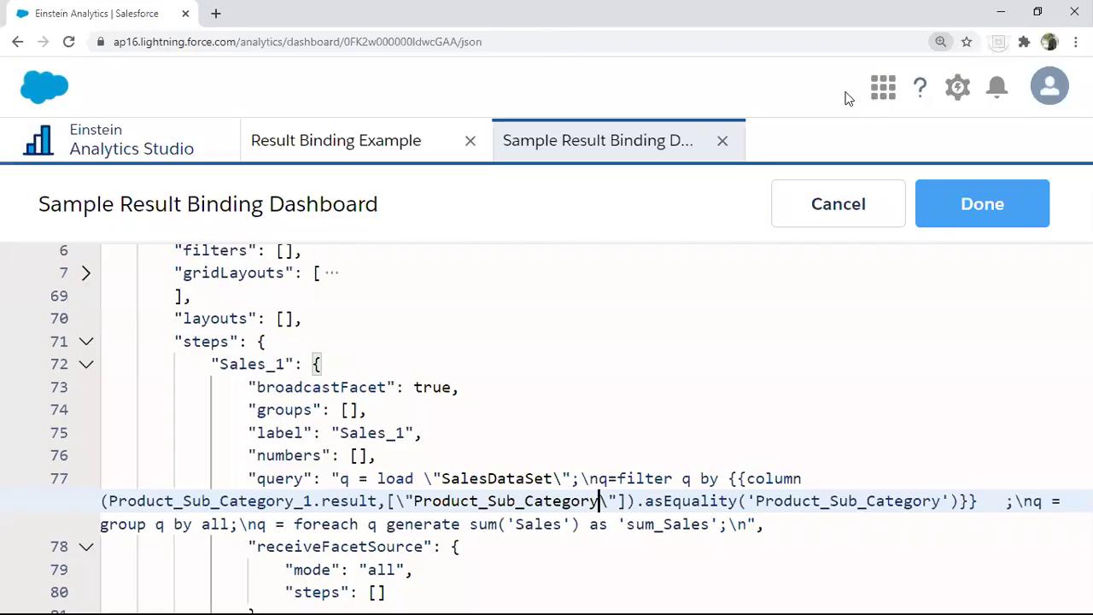
click(979, 209)
Reset the page zoom to 100% and test the result binding by switching the toggle to Top 4 and Top 6
key(ctrl+minus)
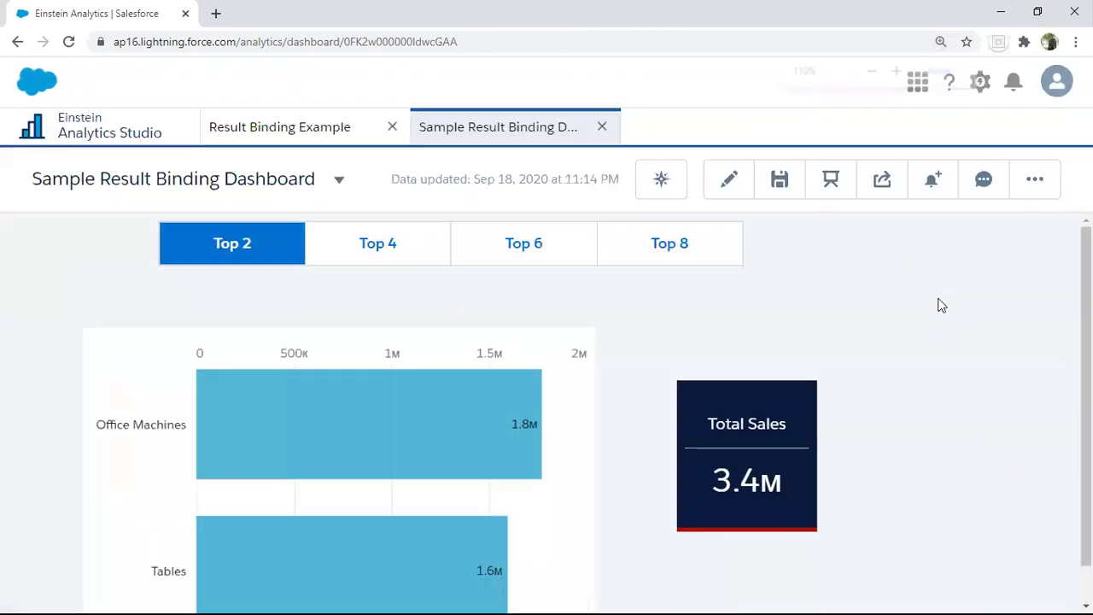
key(ctrl+minus)
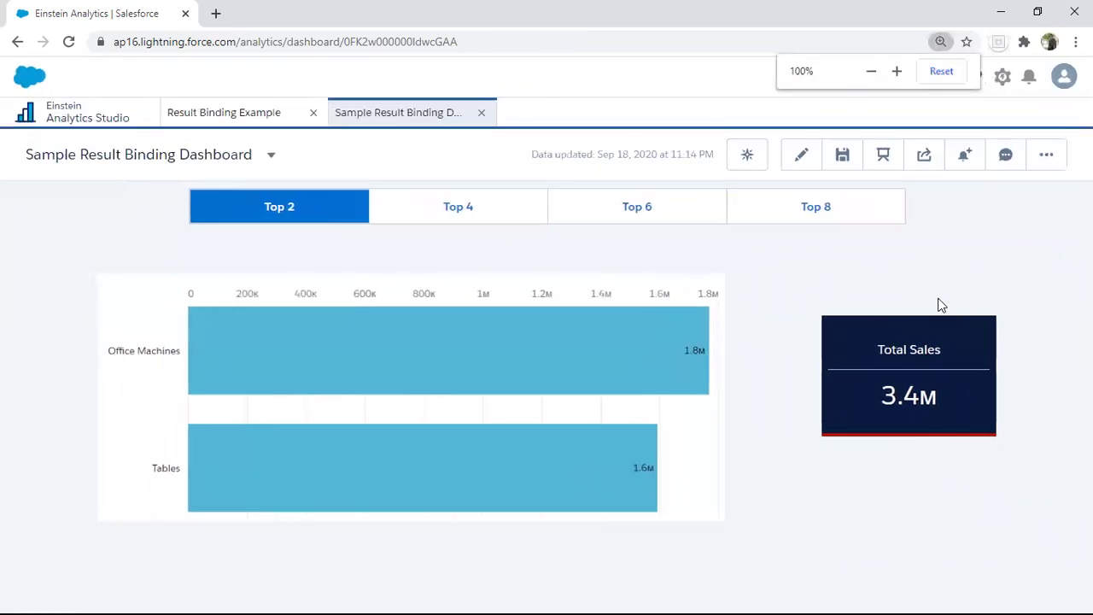
key(ctrl+minus)
click(943, 74)
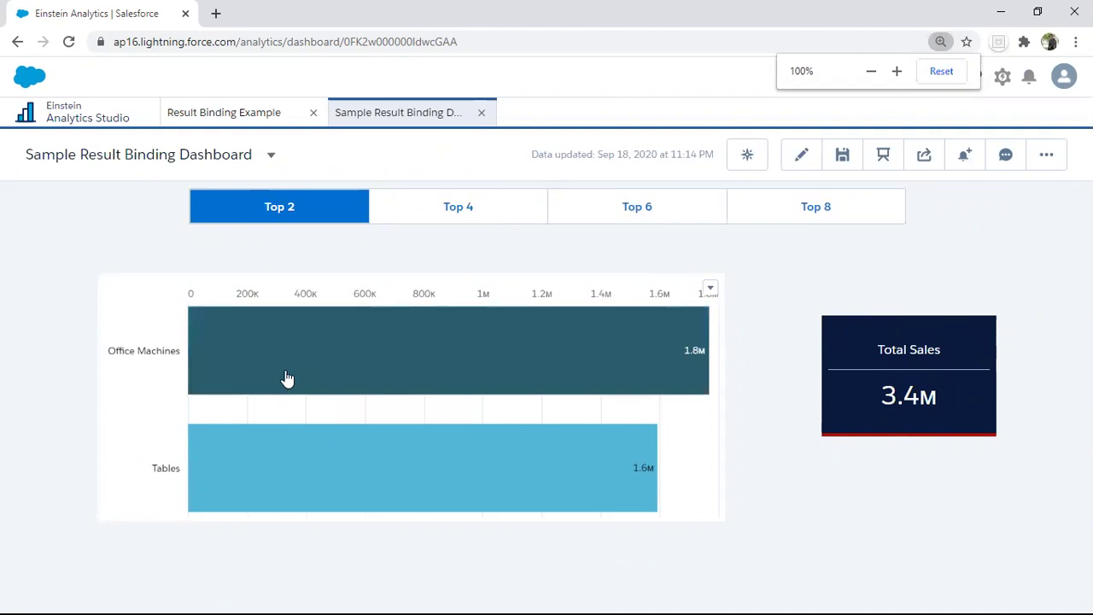
mouse_move(858, 400)
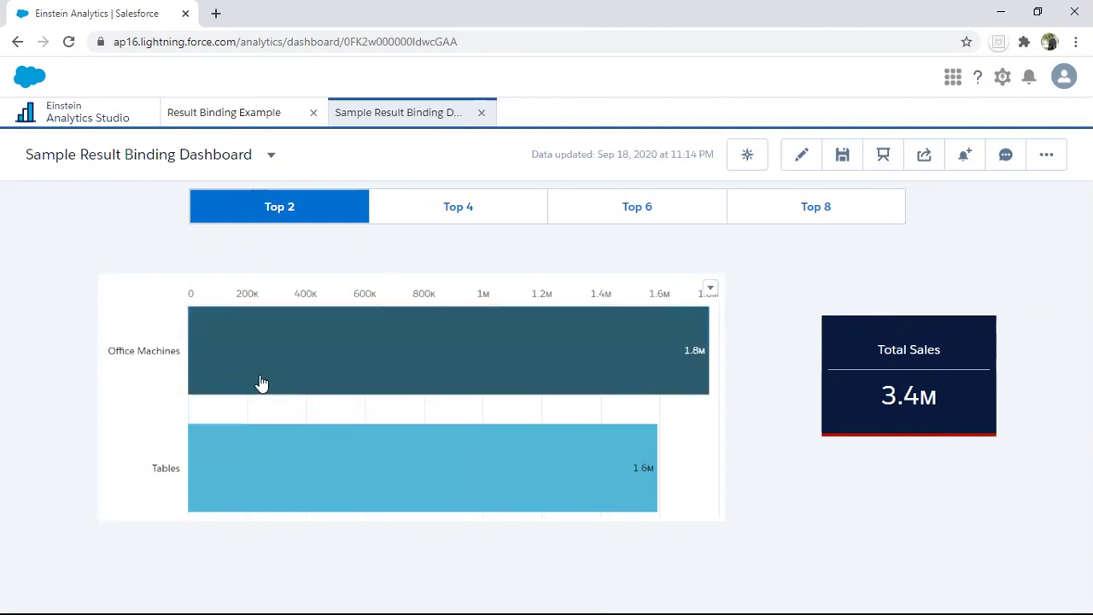
click(415, 221)
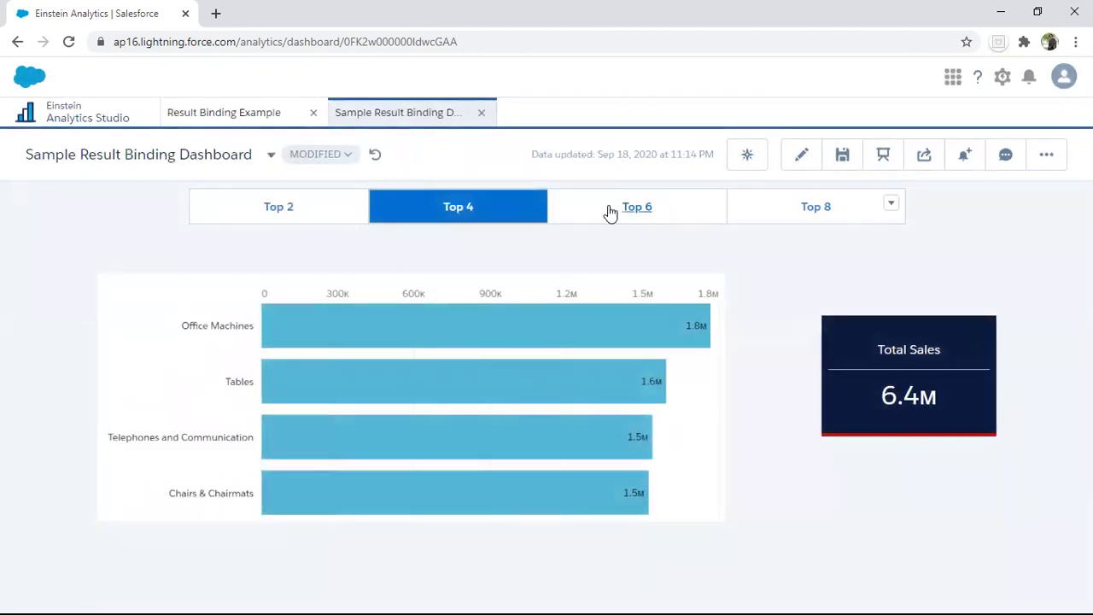
click(609, 212)
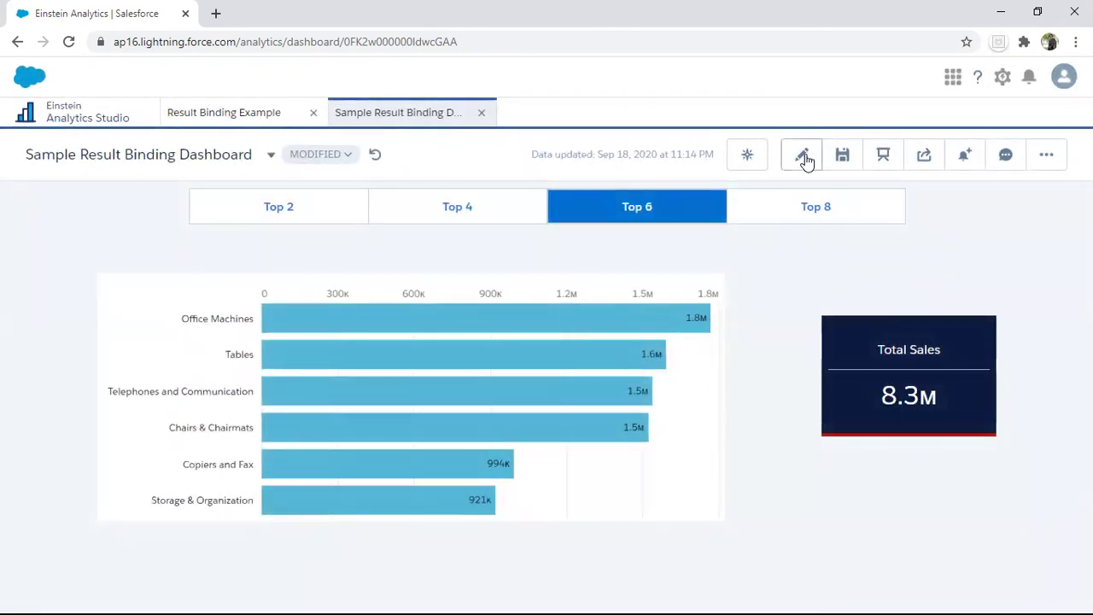
Edit the dashboard and add a number widget below Total Sales that shows the Sum of Sales from SalesDataSet
click(803, 156)
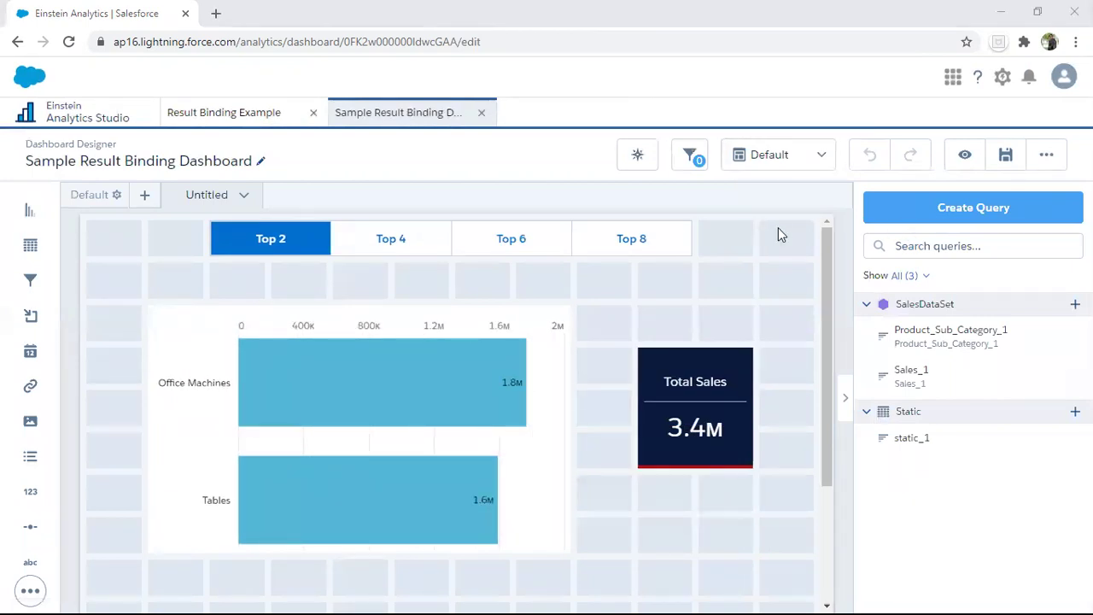
drag(30, 491, 695, 505)
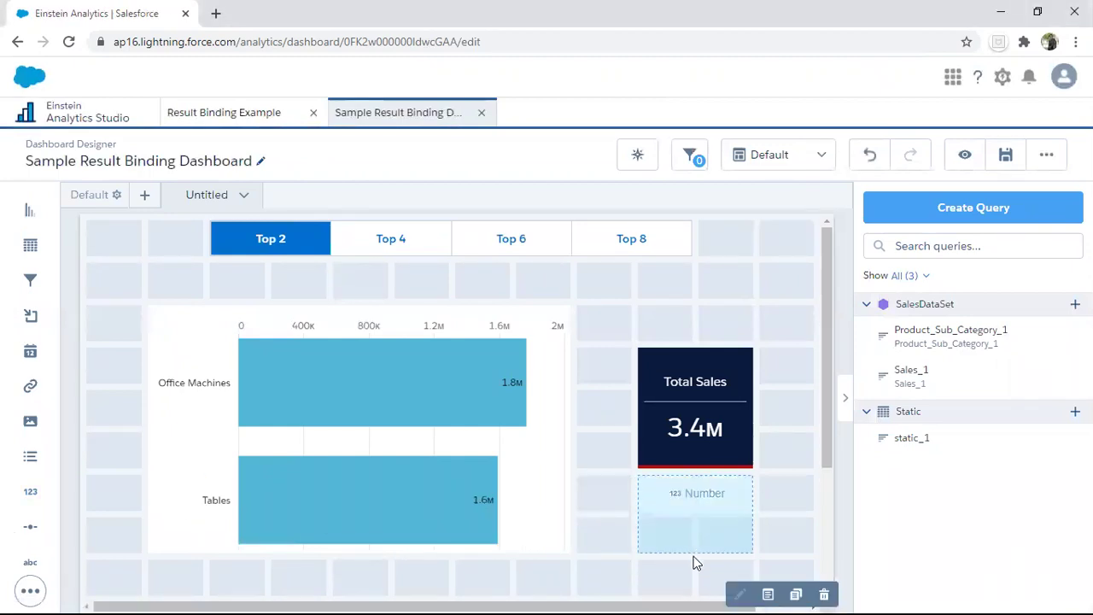
click(699, 525)
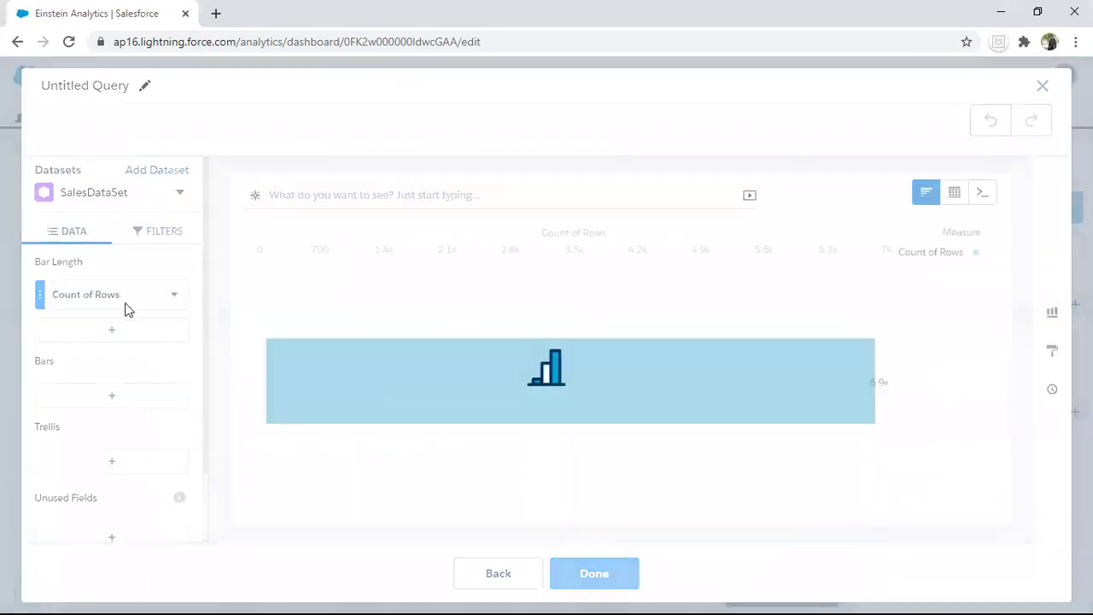
click(122, 305)
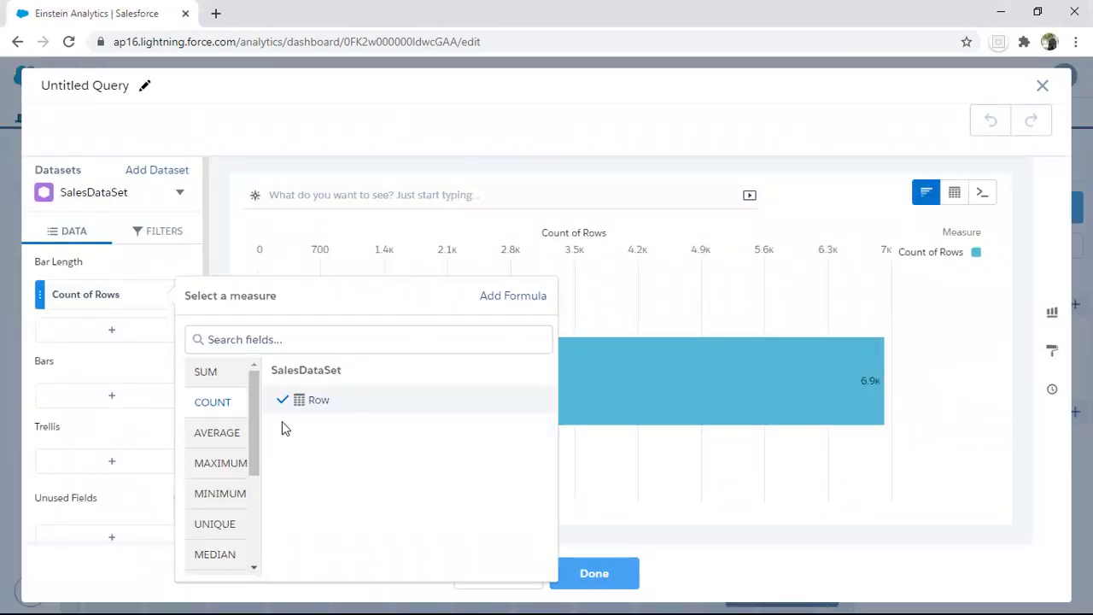
click(209, 376)
click(322, 540)
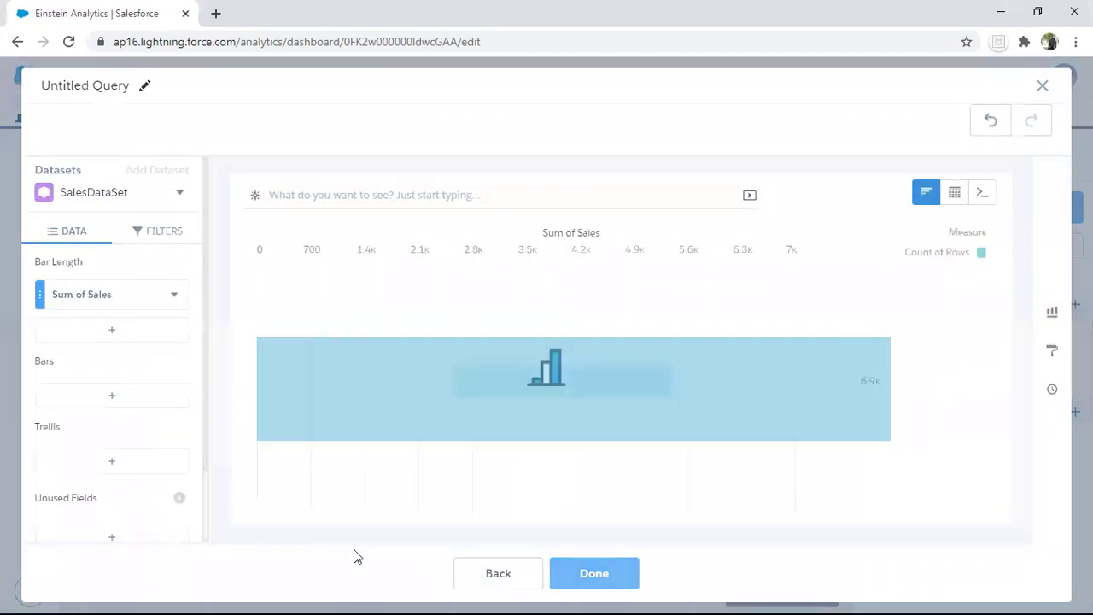
click(607, 573)
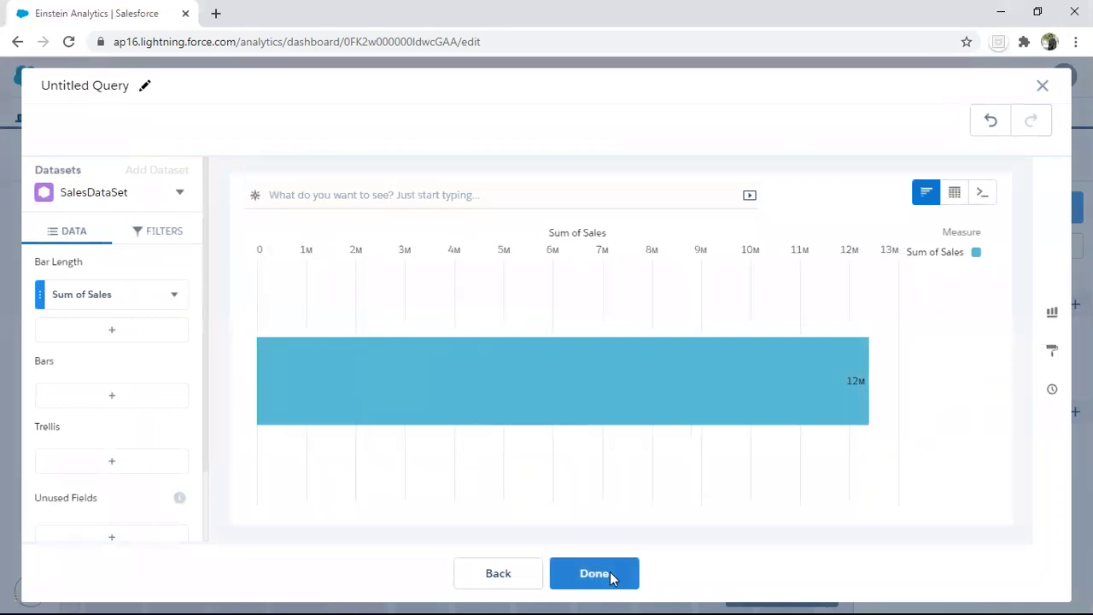
Enable number shortening for the new Sum of Sales widget
scroll(775, 464, down, 2)
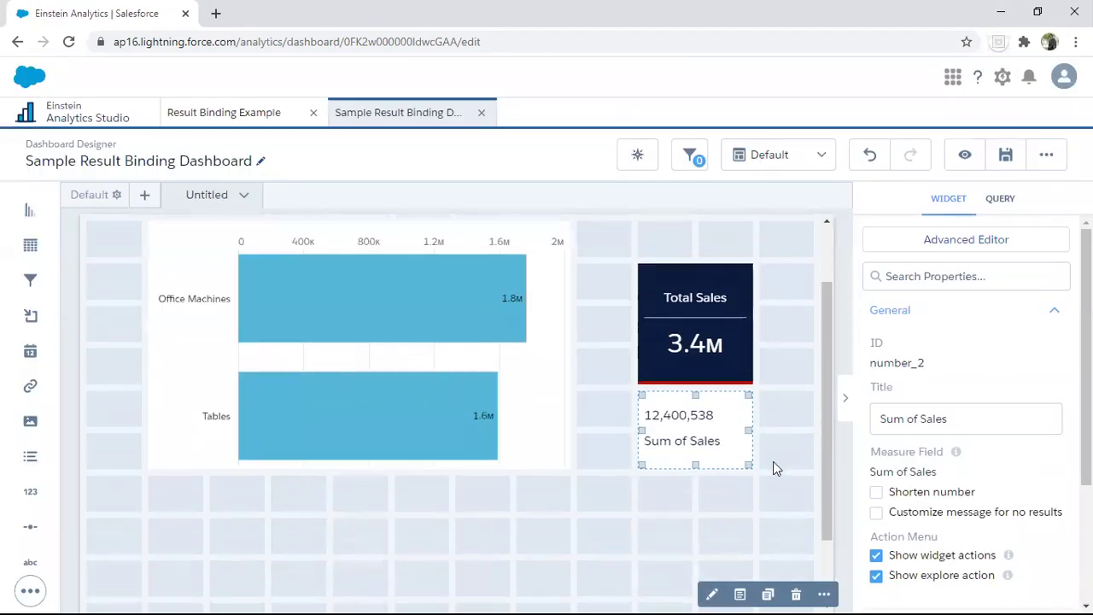
click(876, 492)
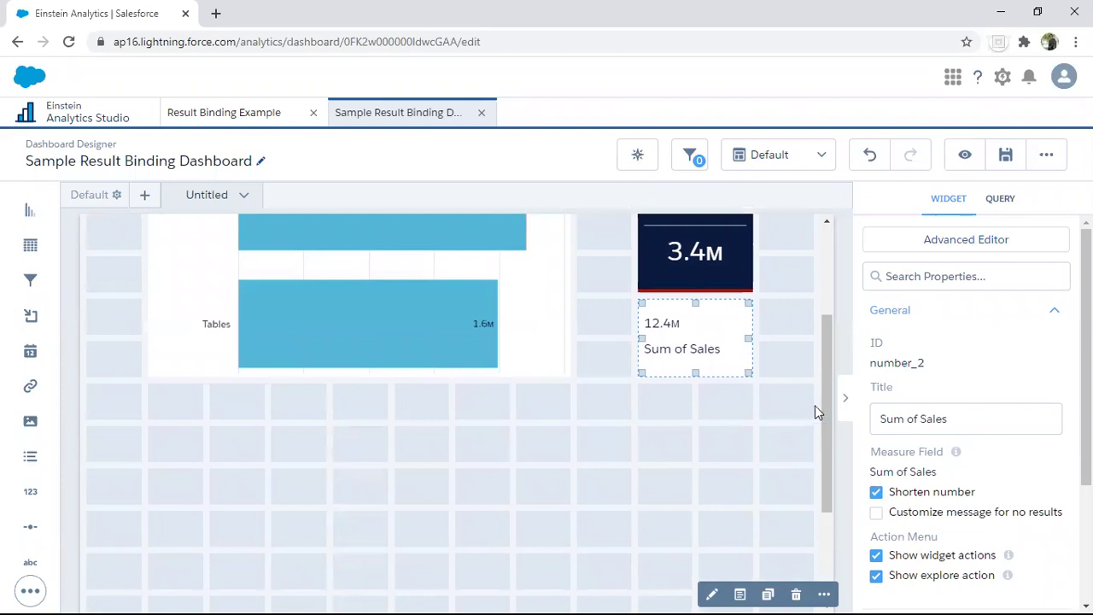
drag(948, 419, 849, 432)
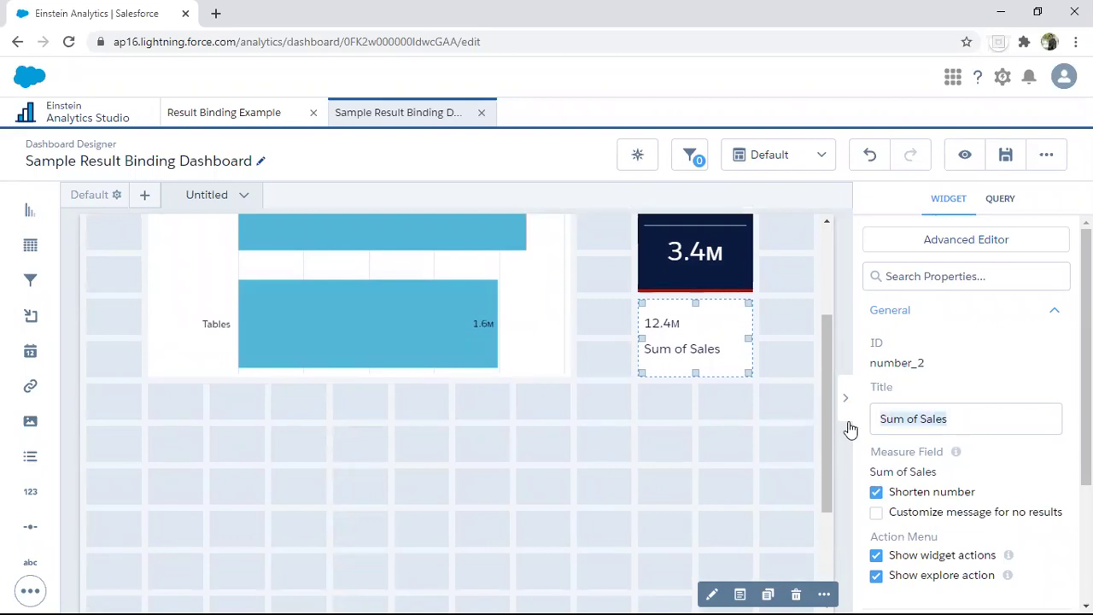
Preview the dashboard with the toggle on Top 4 and compare the bound Total Sales with the unbound Sum of Sales
click(964, 155)
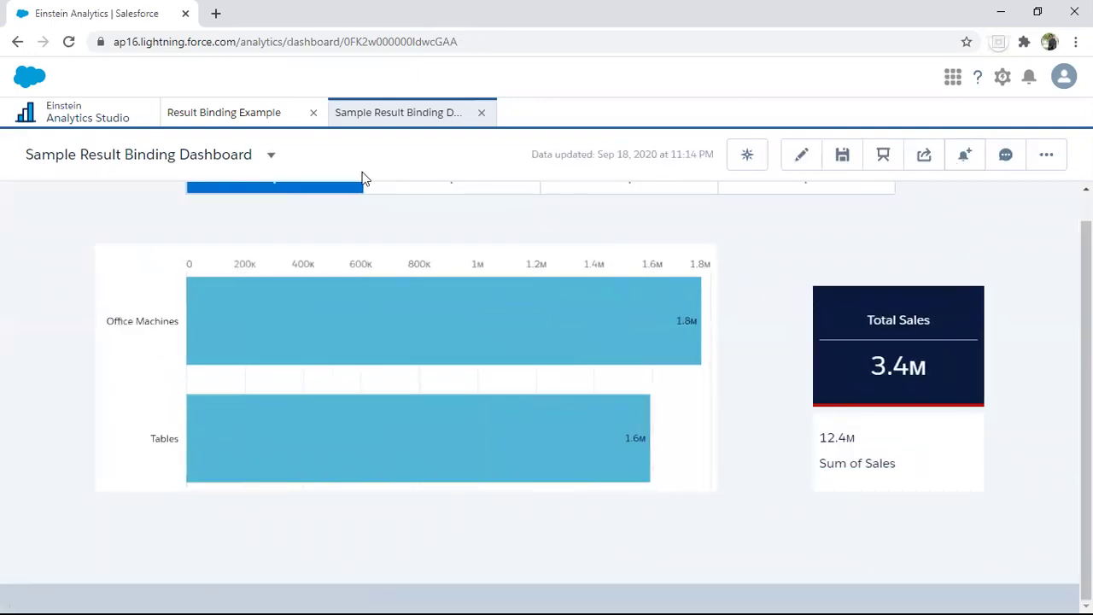
scroll(632, 241, up, 1)
click(525, 212)
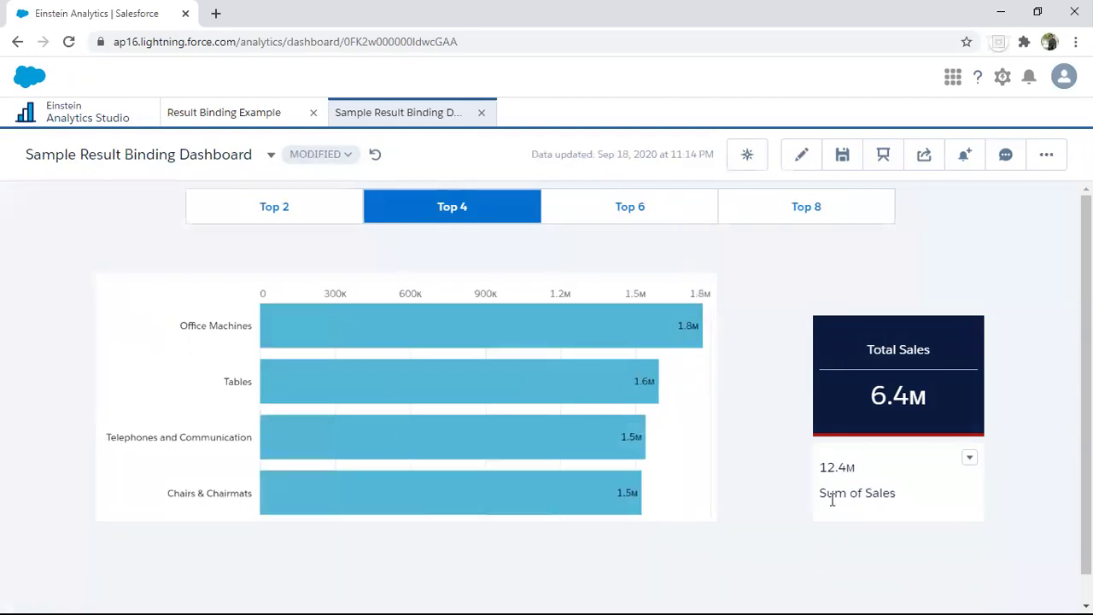
mouse_move(825, 483)
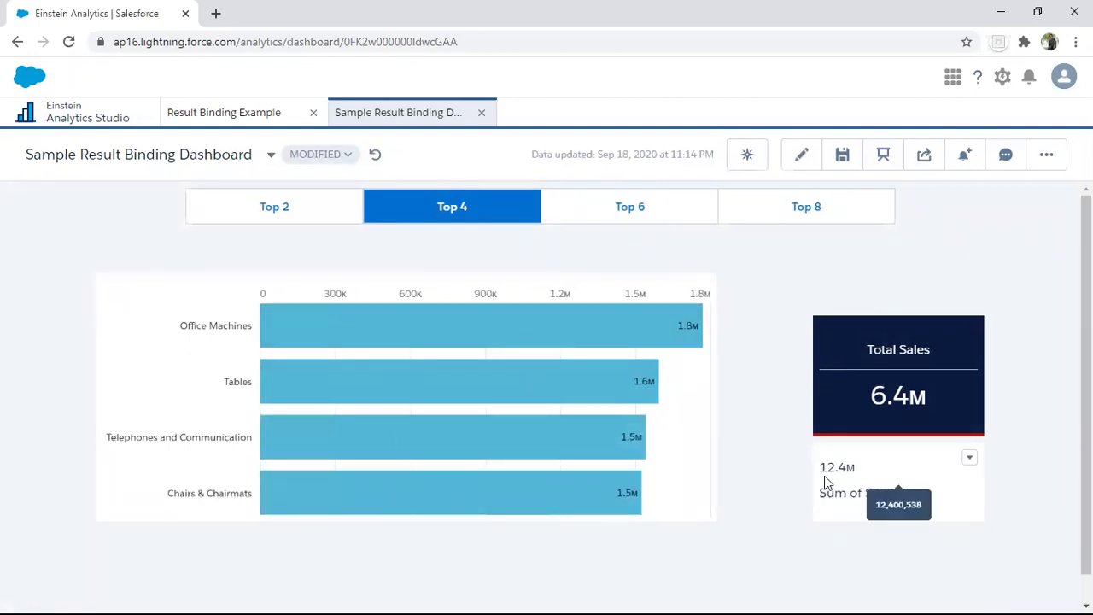